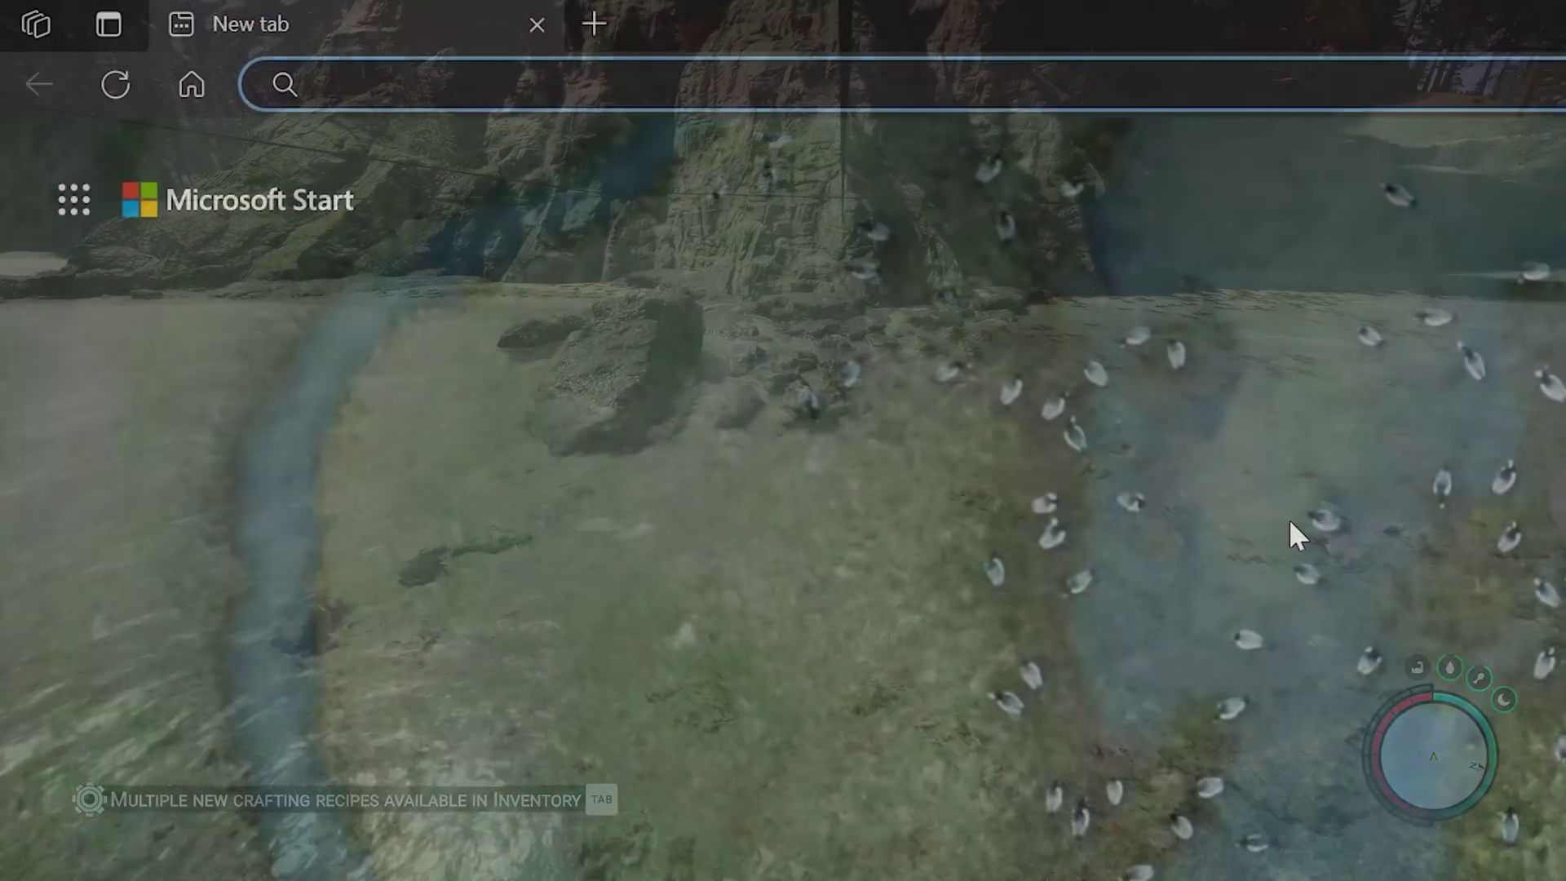
Step: Search the web for "sons of the forest mods" and look through the results for the SOTF-Mods site
type("sons of ")
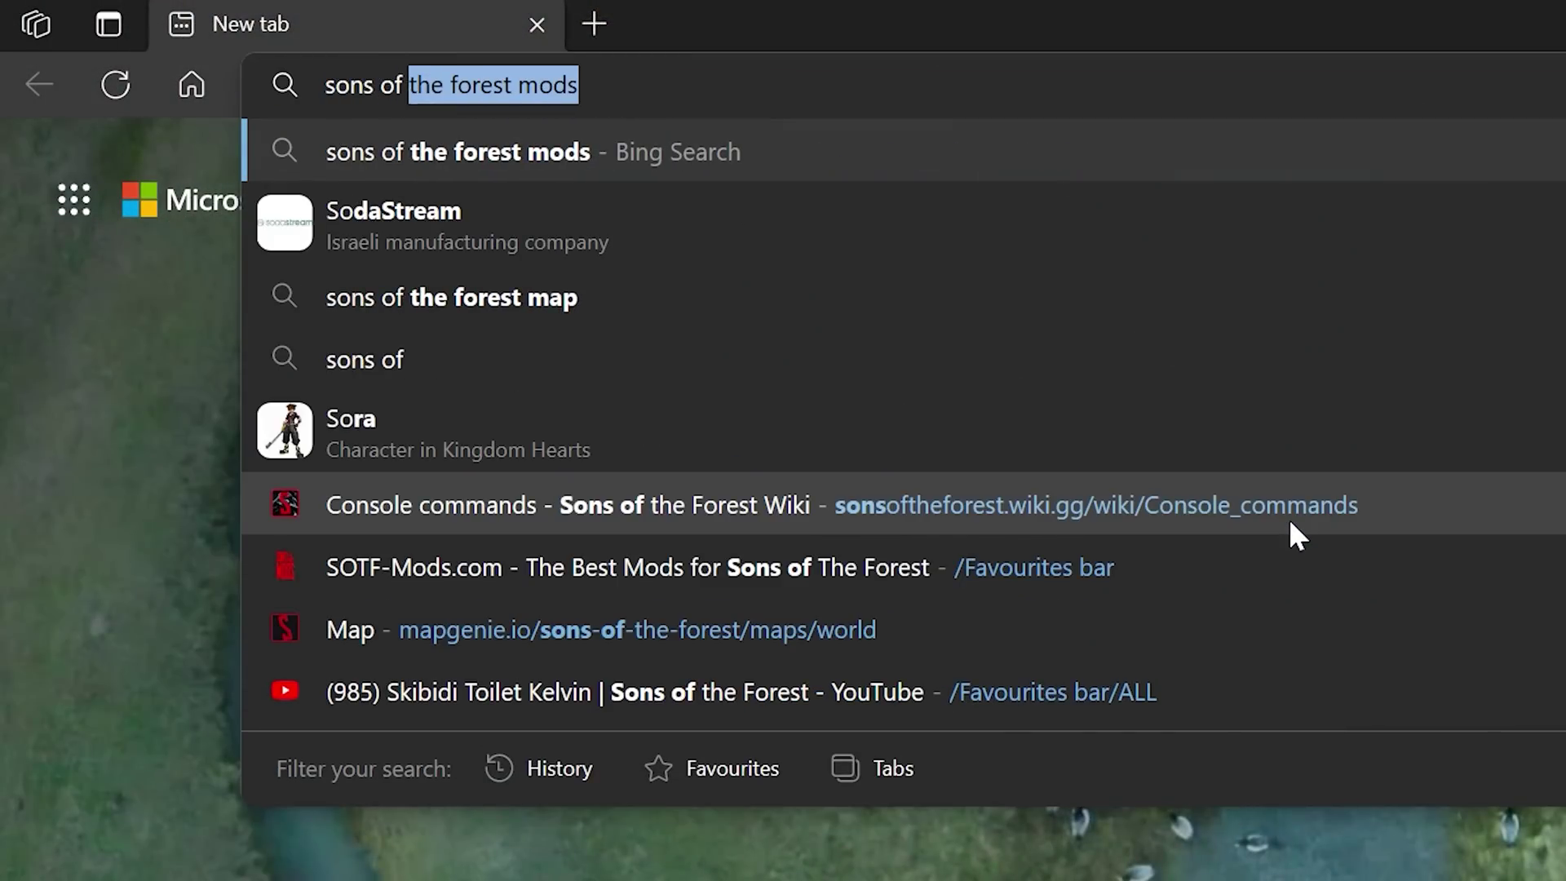
type("the forest mods")
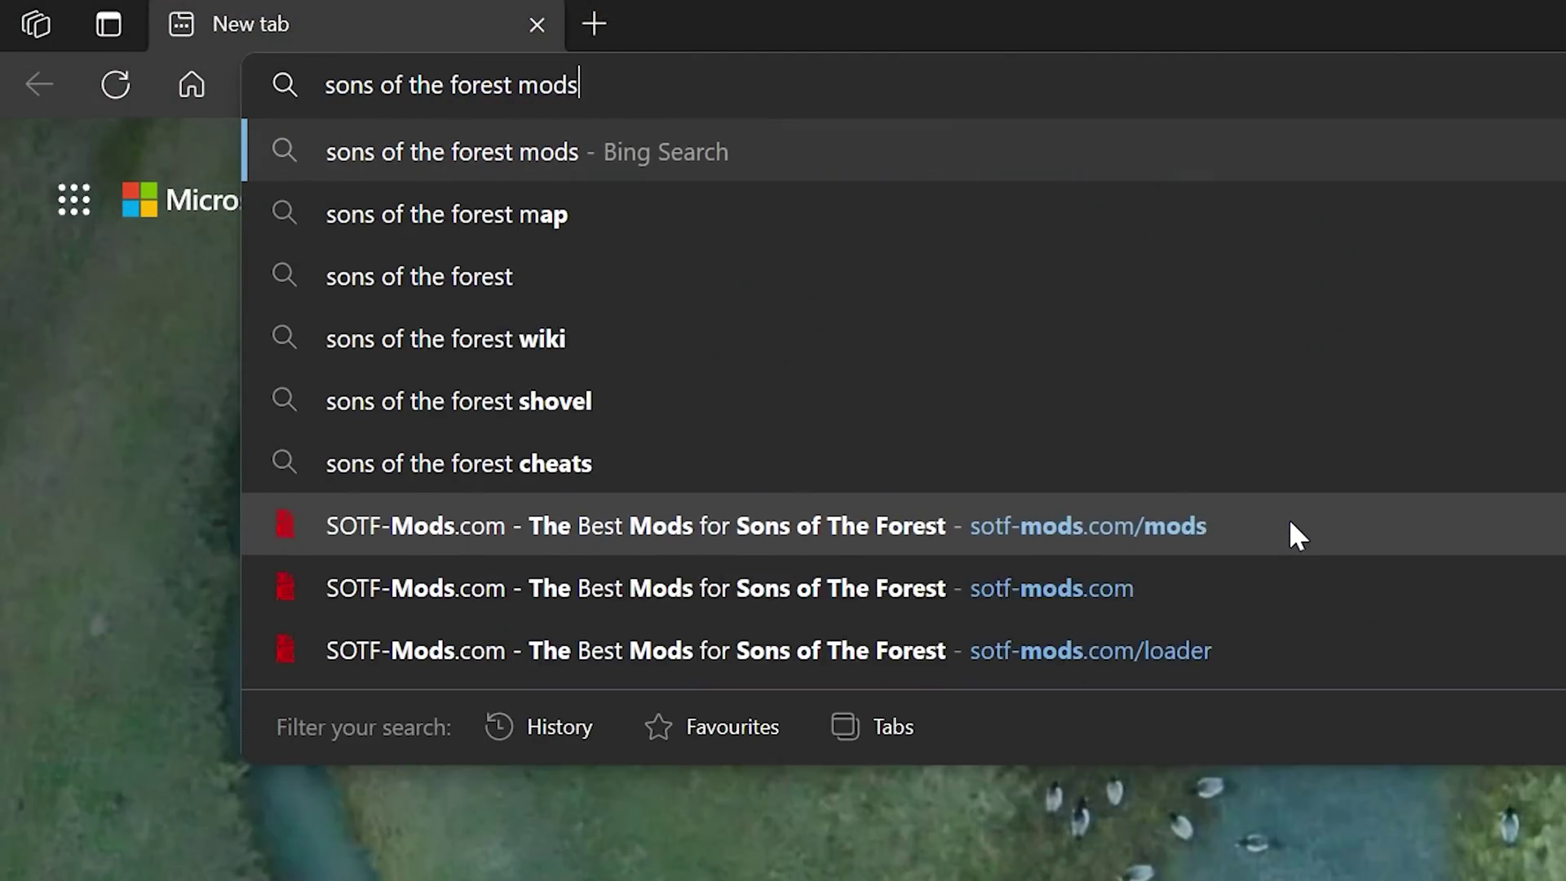
key("Return")
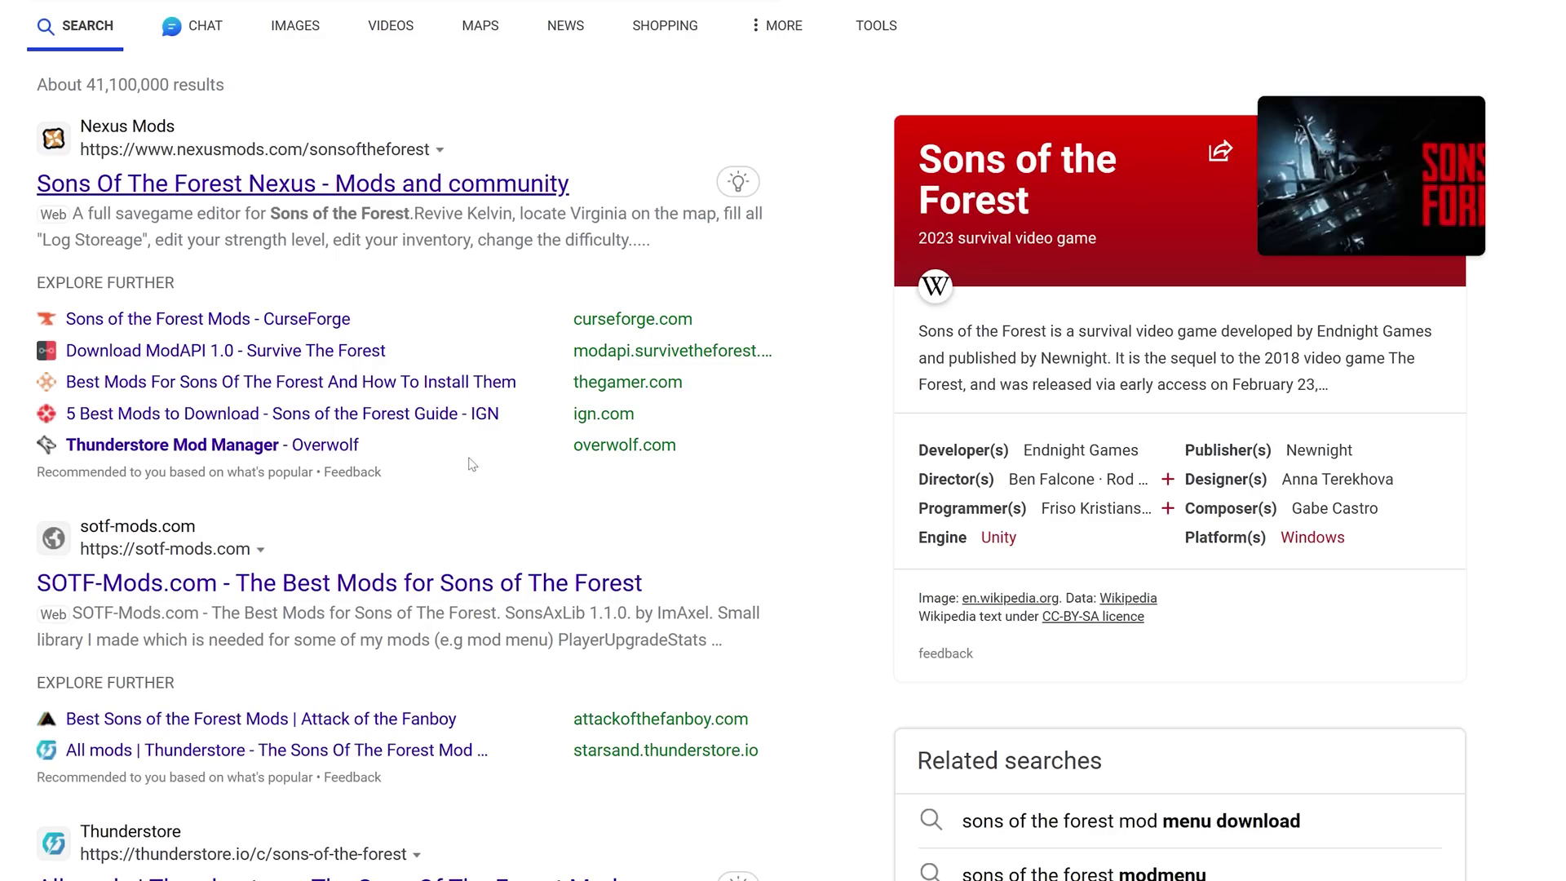
scroll(473, 563, "down", 5)
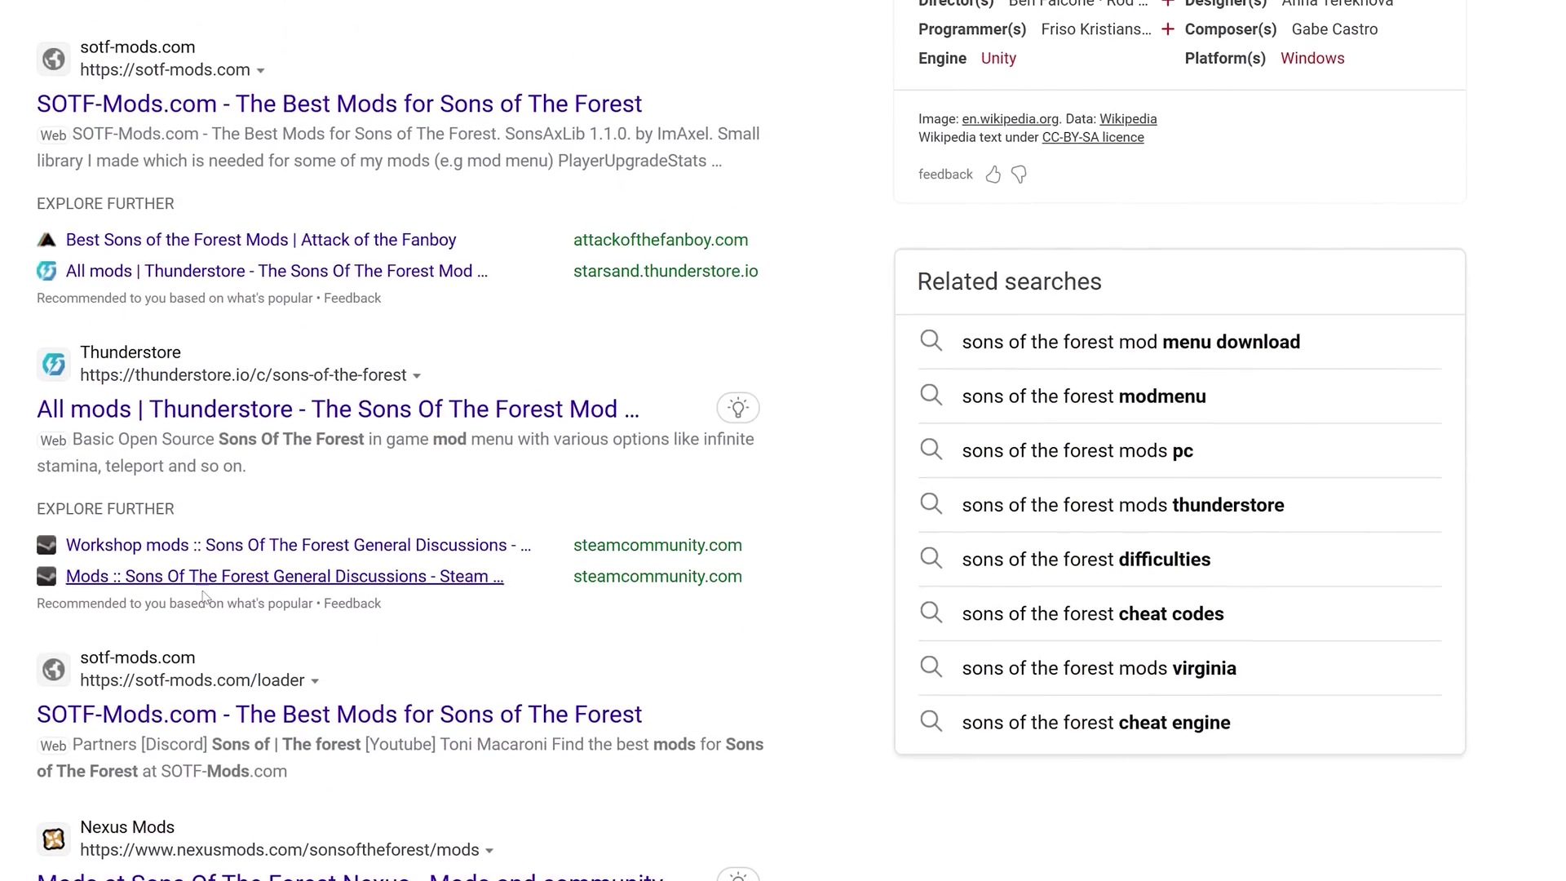
scroll(422, 694, "up", 5)
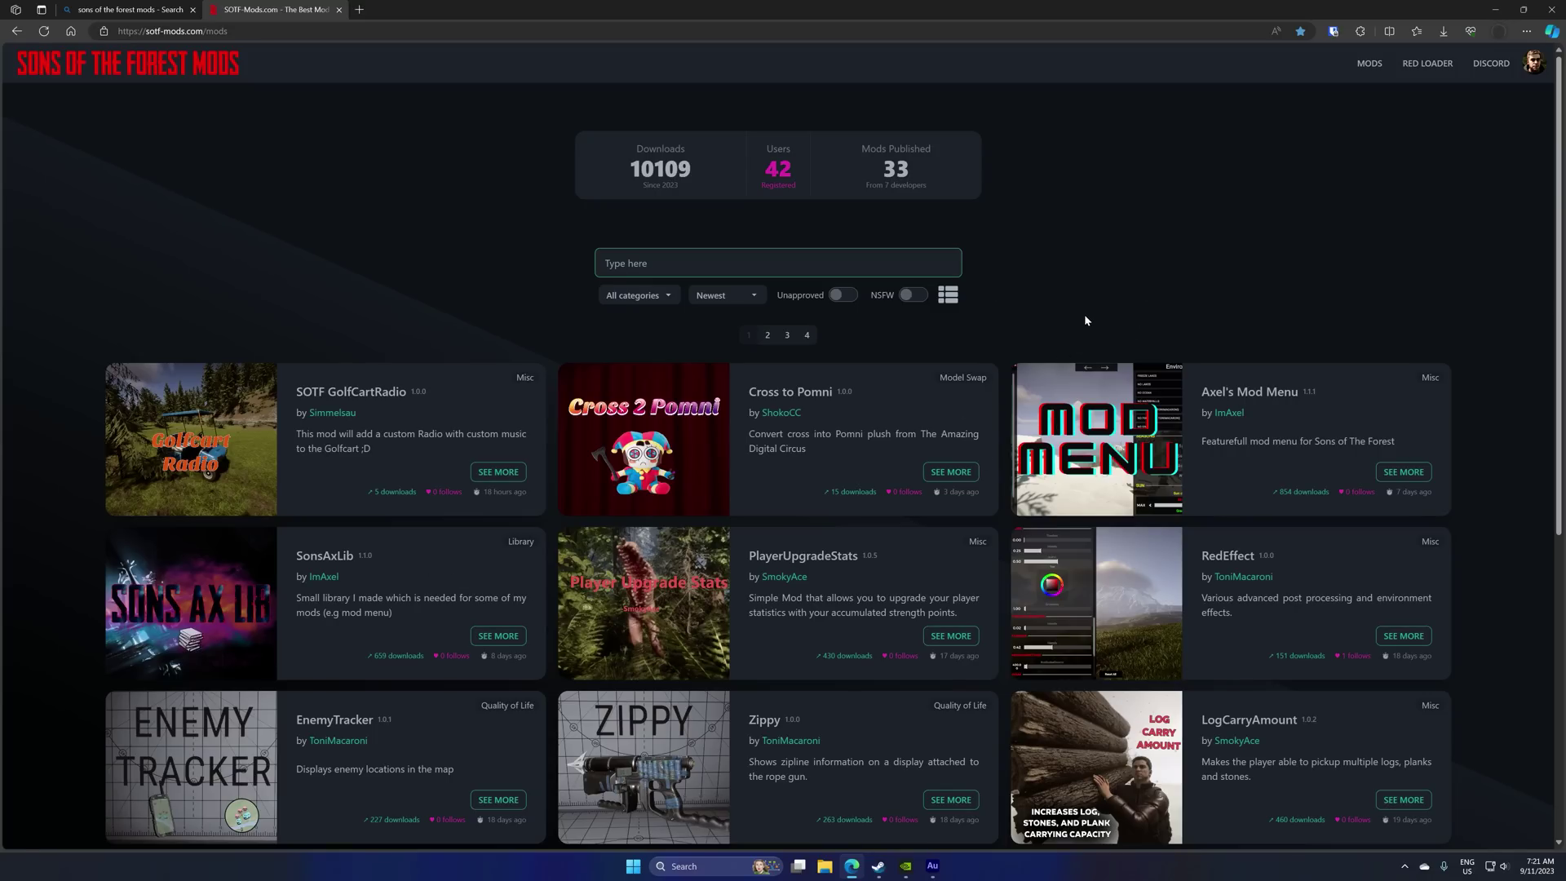
Step: Download RedModManager.exe from the RedManager 1.1.1 release through the Red Loader installer page, and keep the blocked file
left_click(1426, 65)
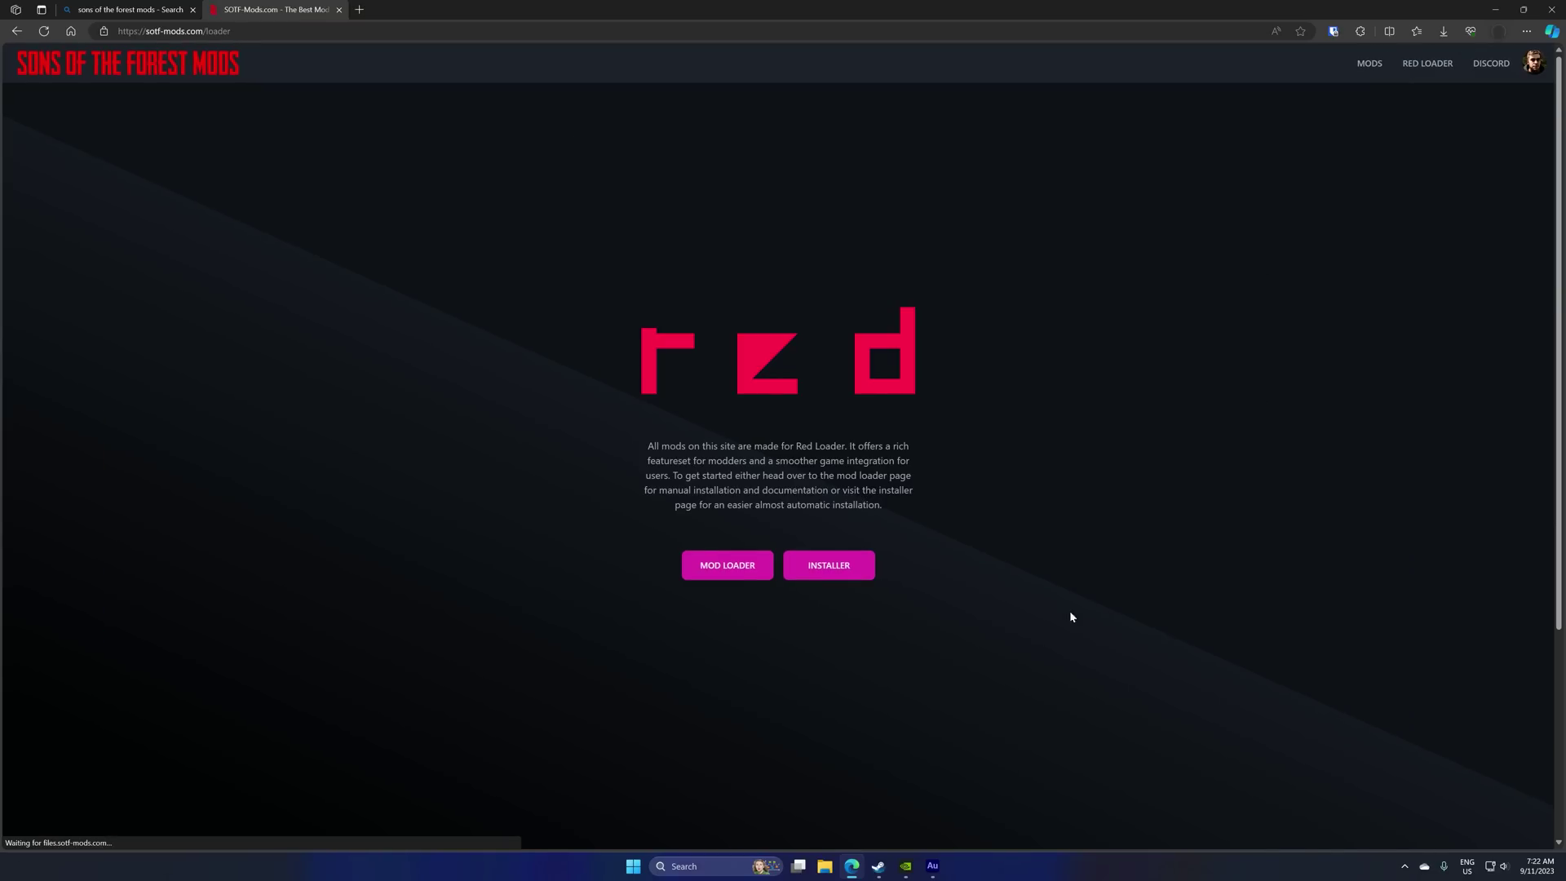
left_click(835, 571)
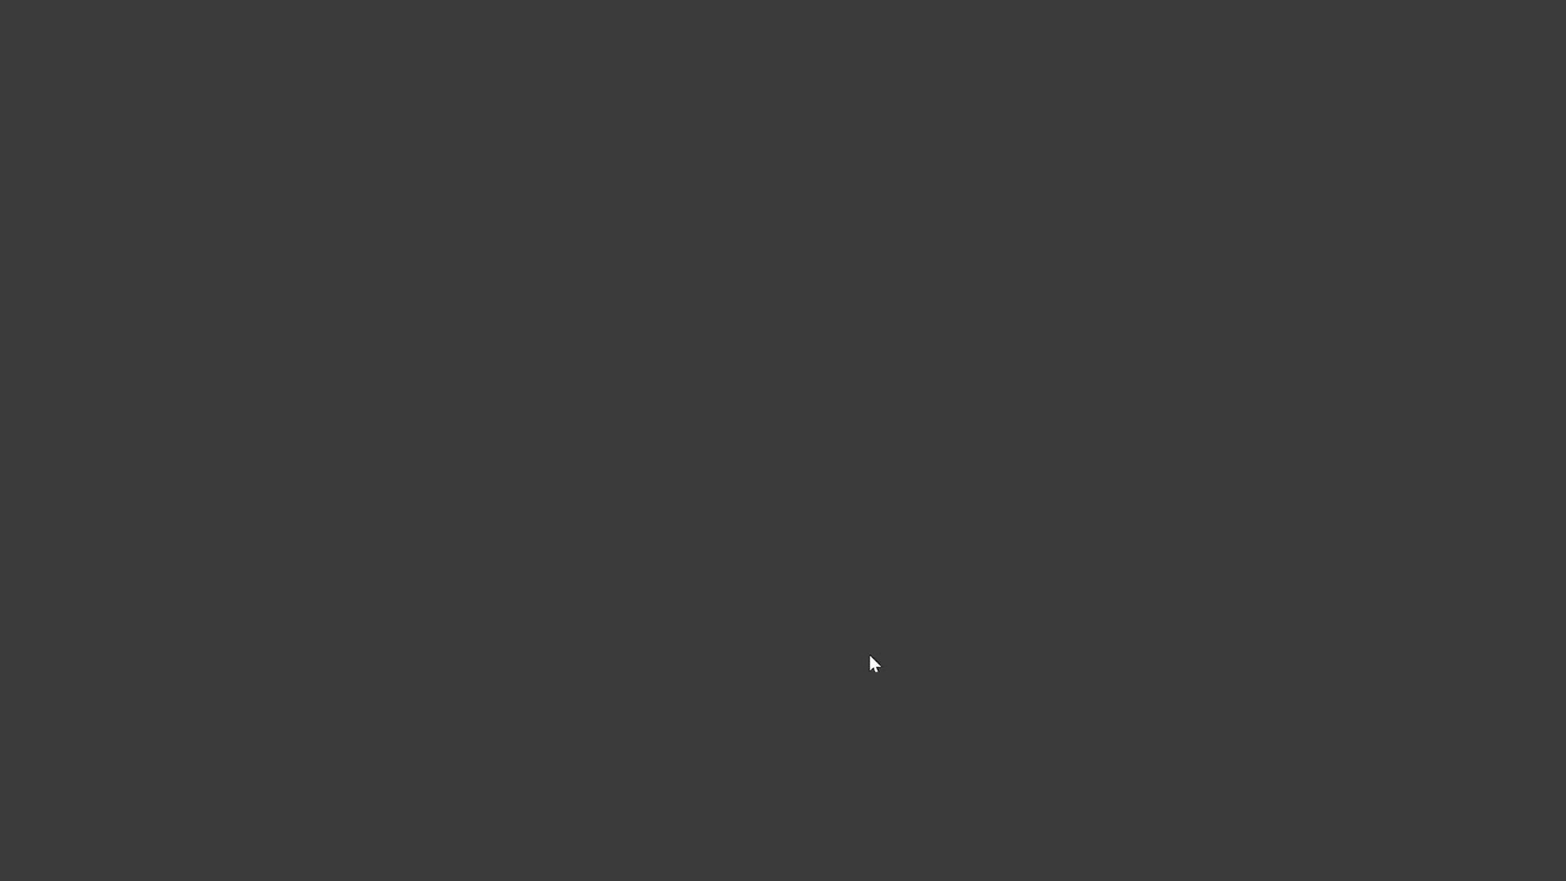
left_click(595, 360)
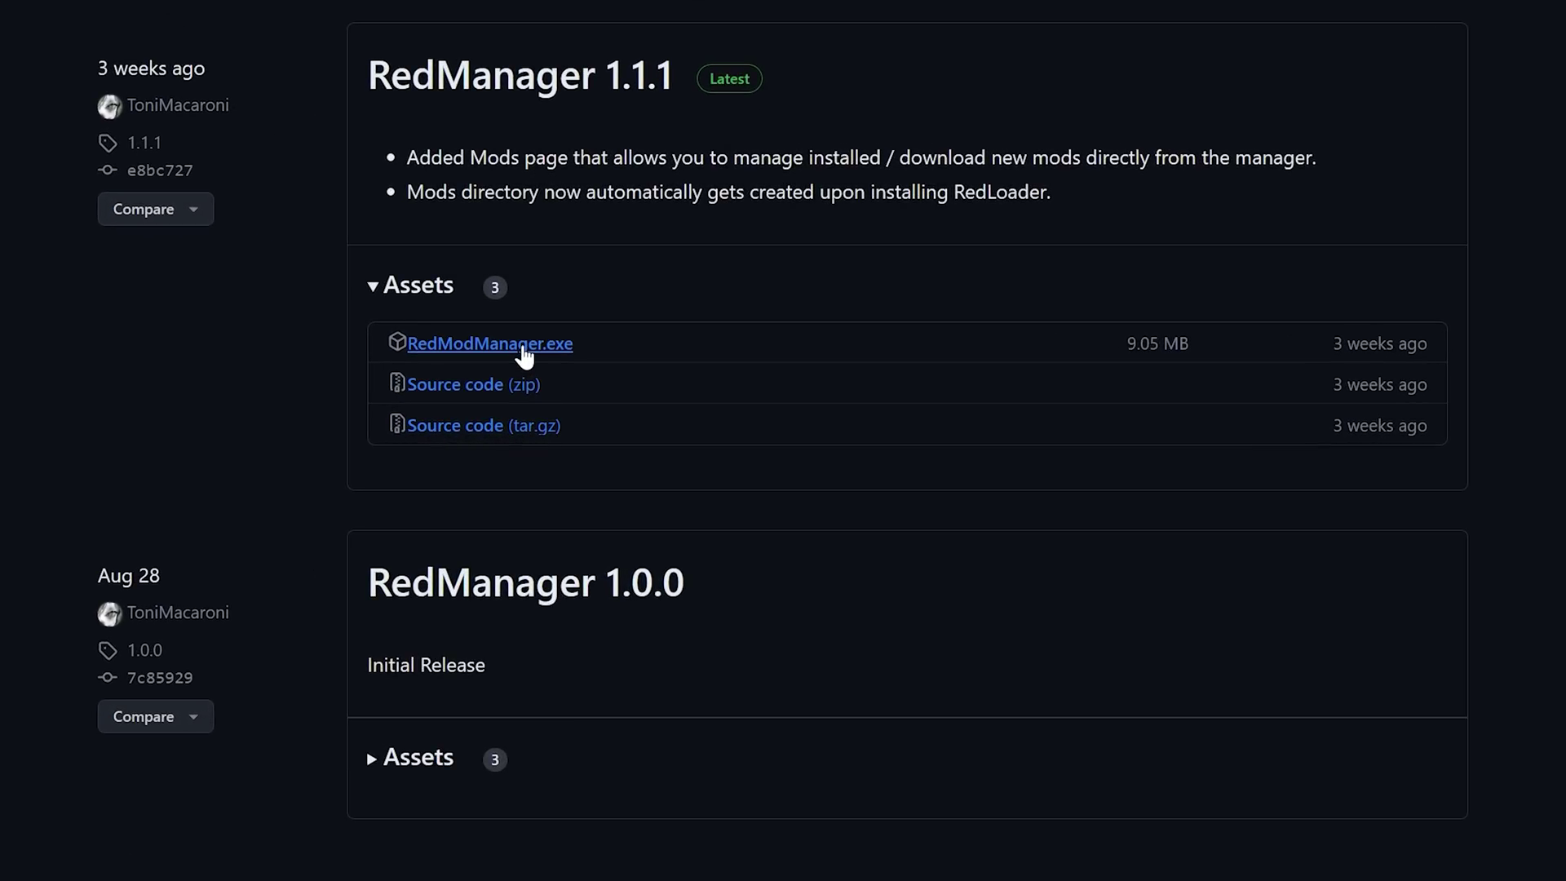
left_click(522, 351)
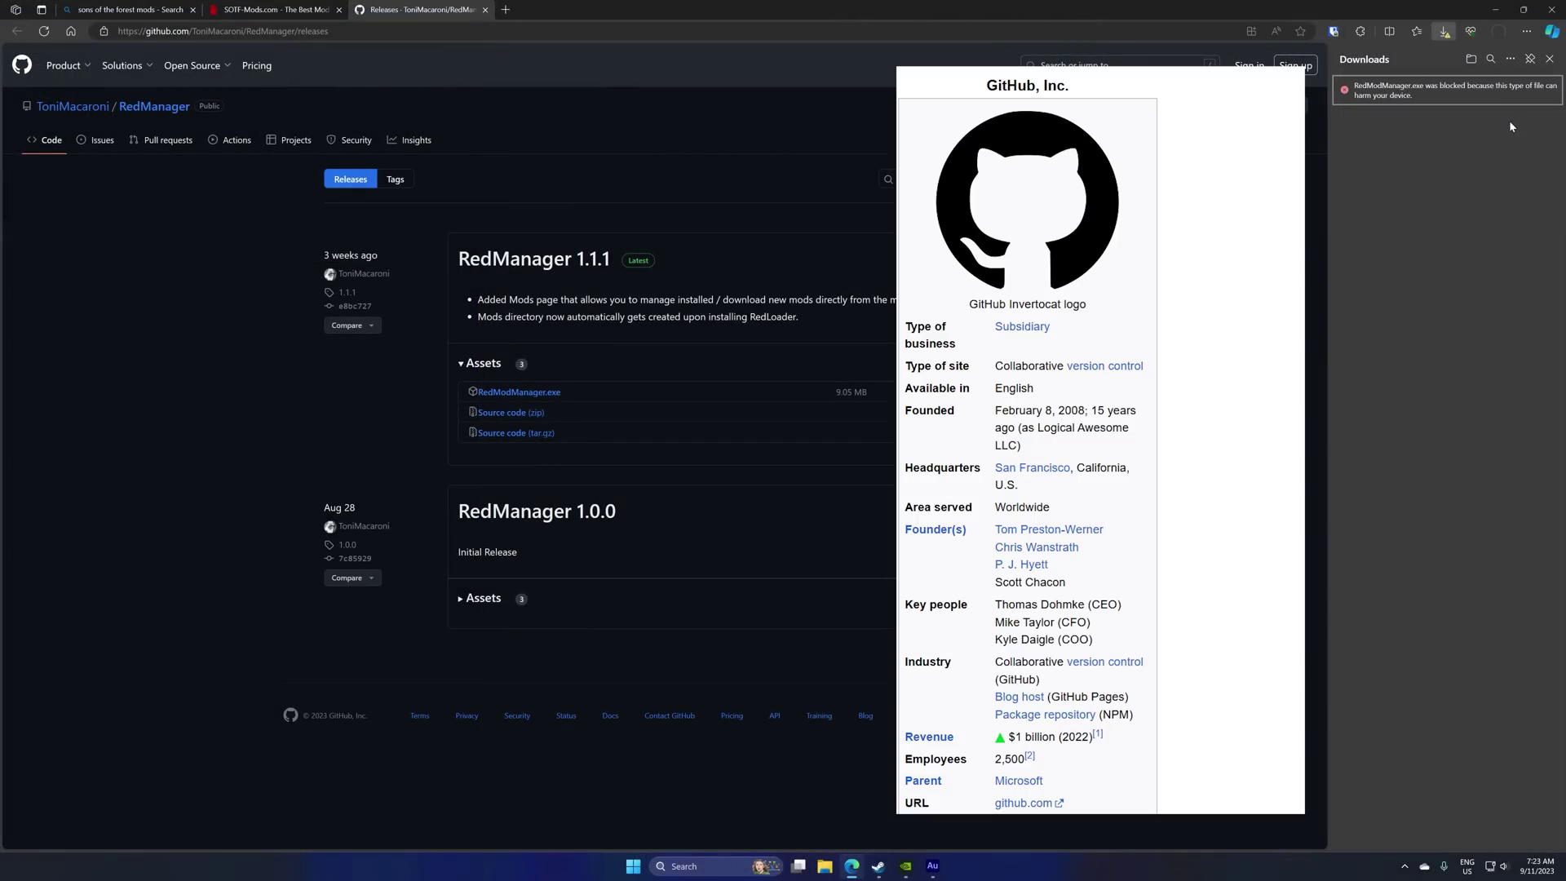
left_click(1540, 92)
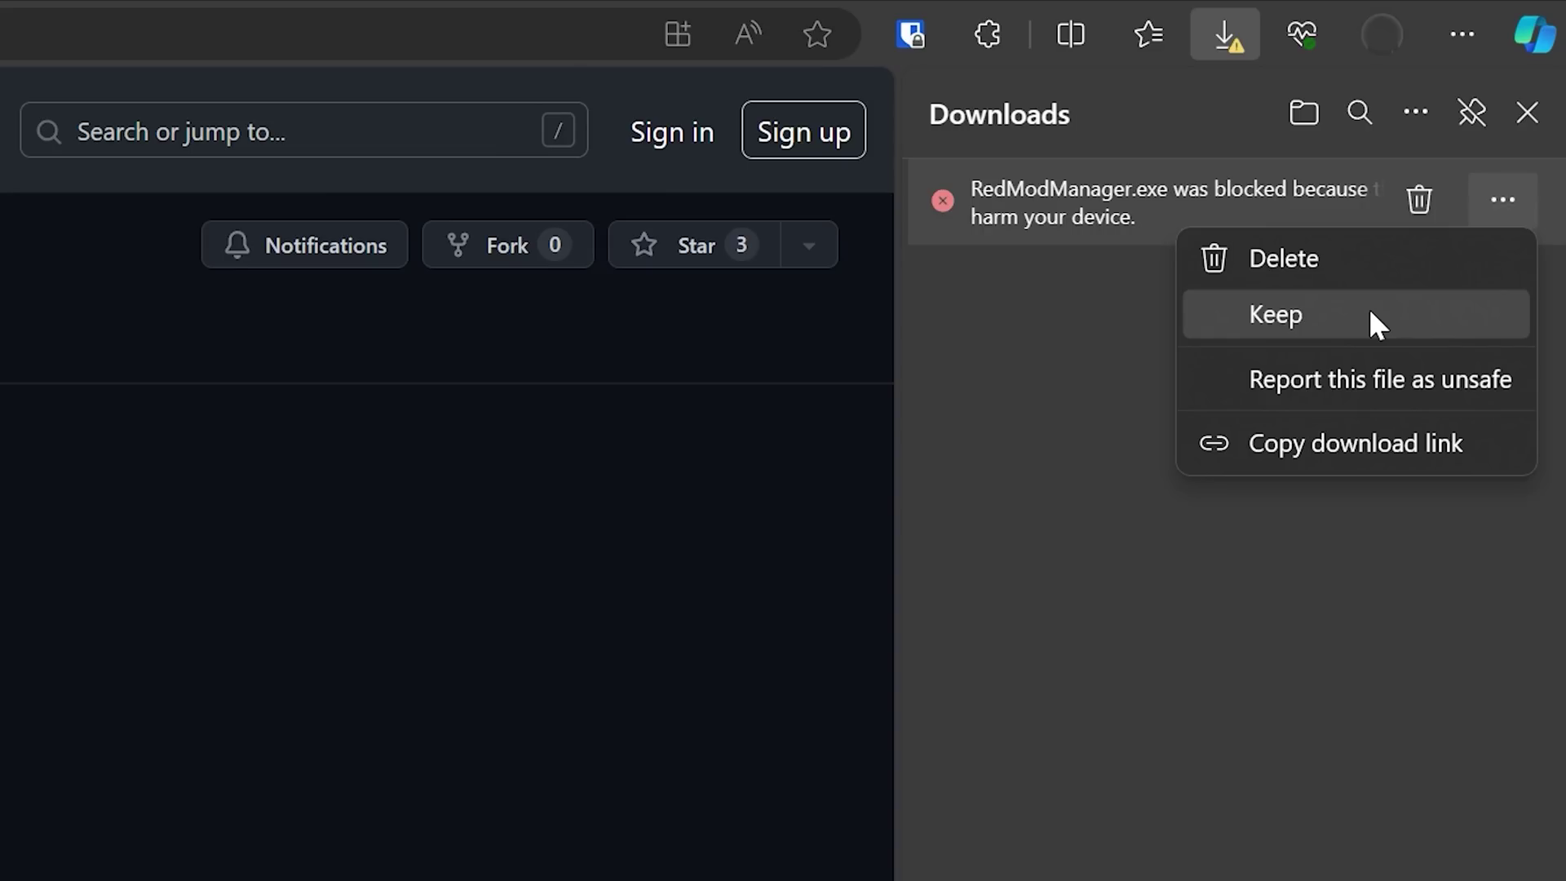
left_click(1370, 318)
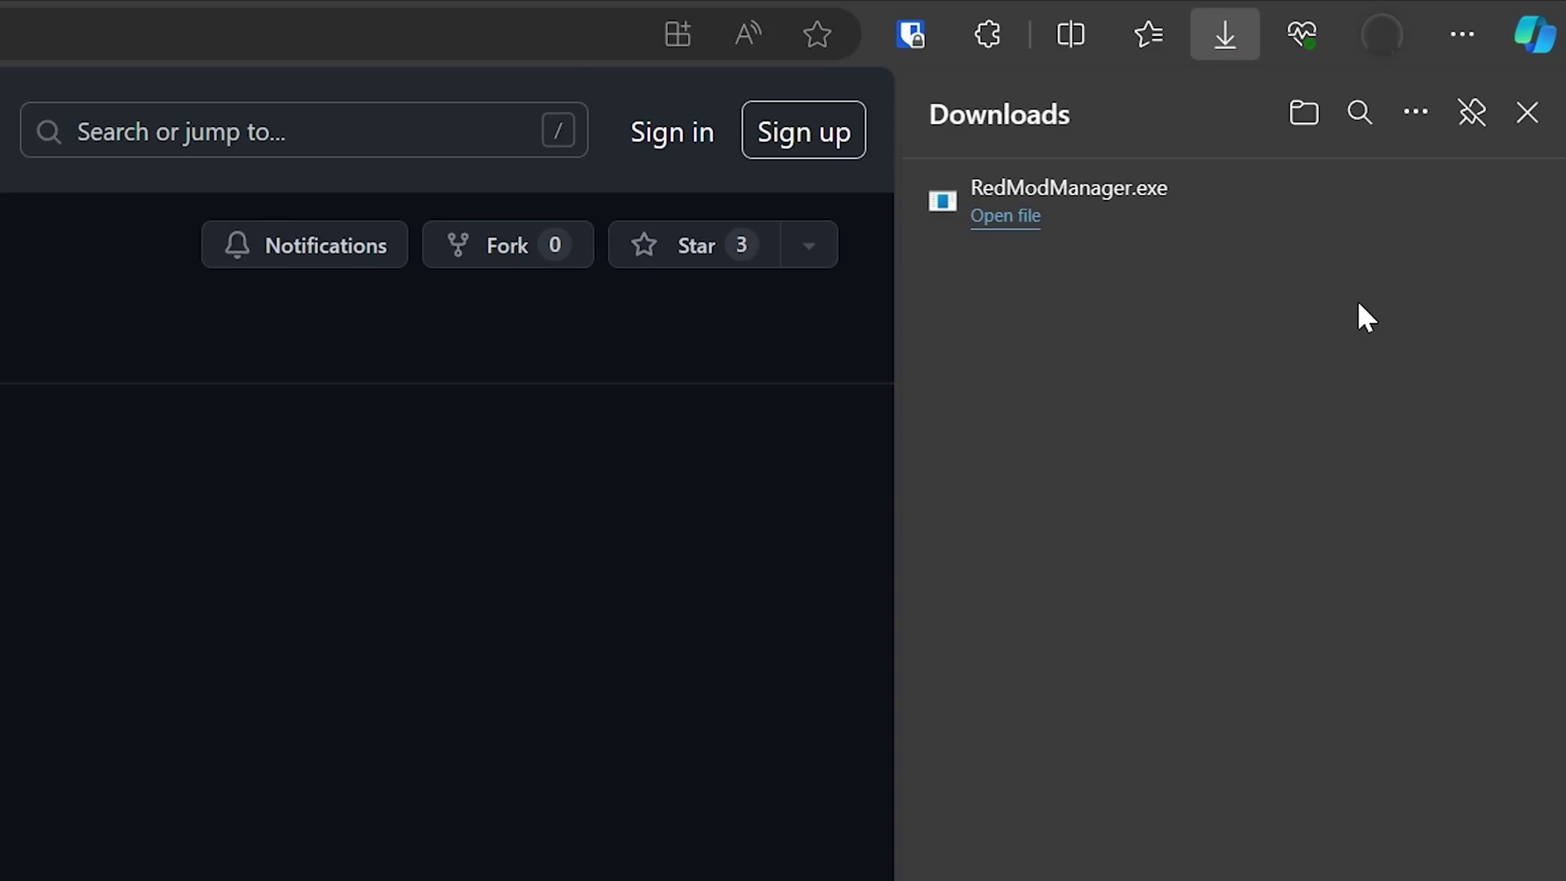
Step: Launch the downloaded RedModManager.exe, move its window to the middle of the screen and install RedLoader 0.5.2
left_click(1135, 236)
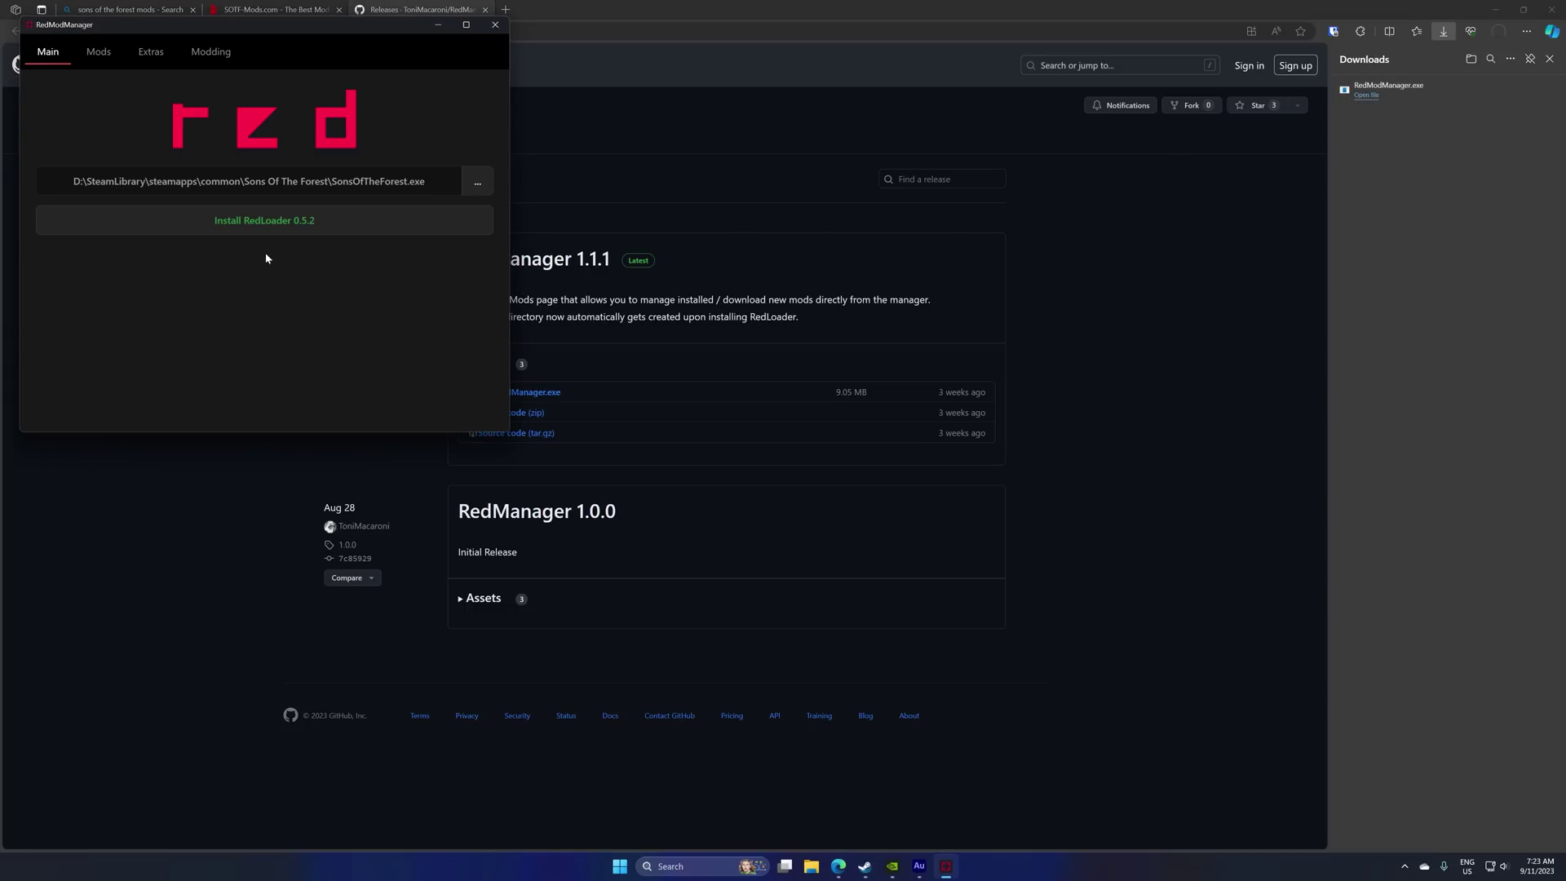
left_click_drag(328, 33, 805, 233)
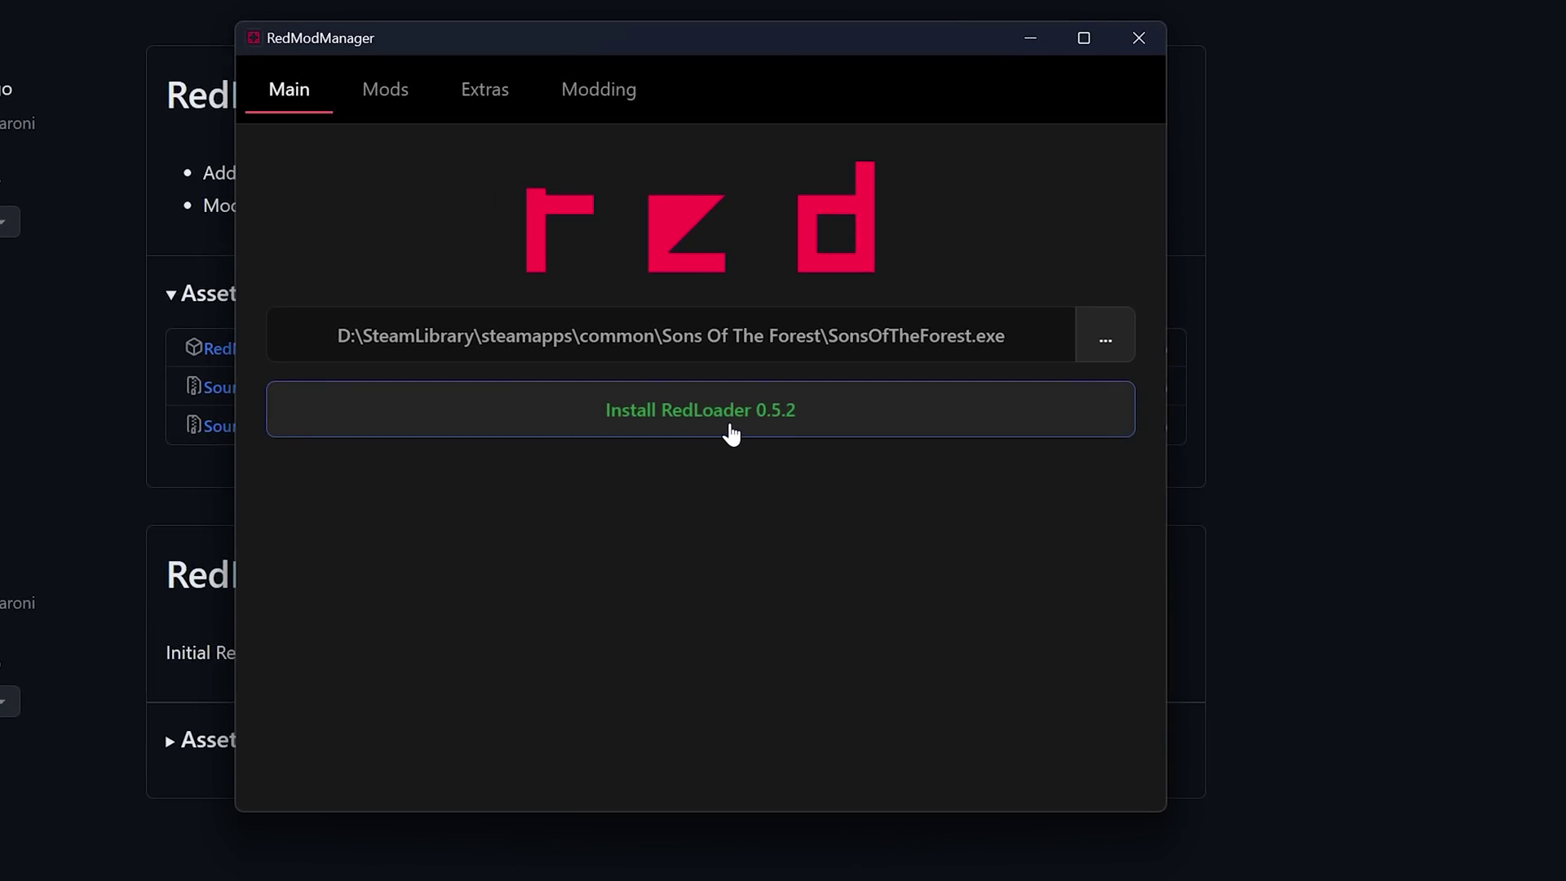
left_click(730, 432)
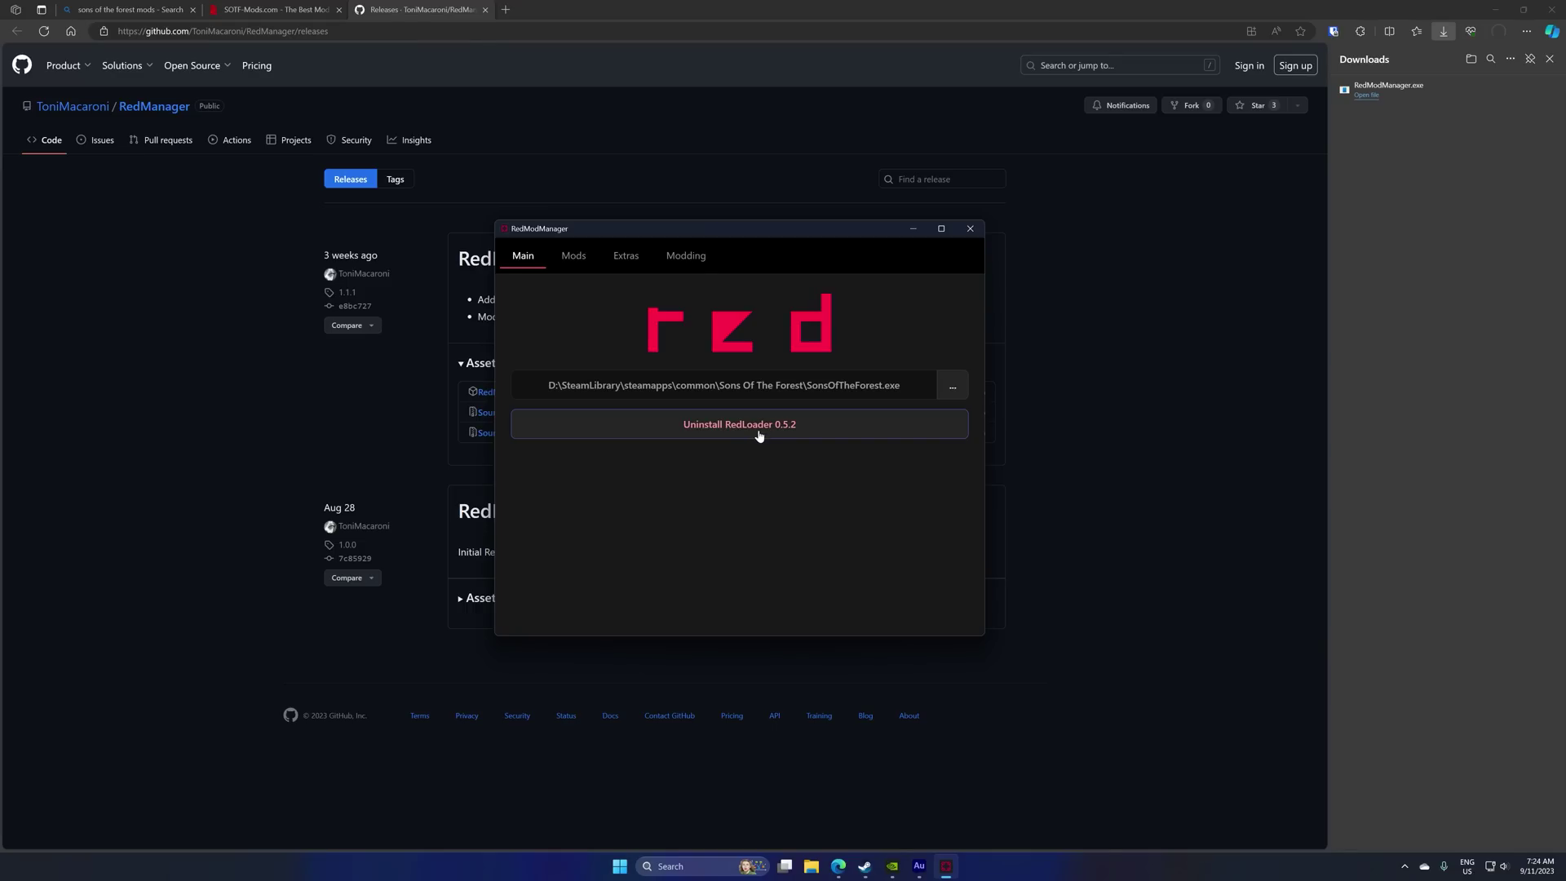
Step: Show the mod list in a maximized window and review the SOTF GolfCartRadio mod's page on the site
left_click(575, 257)
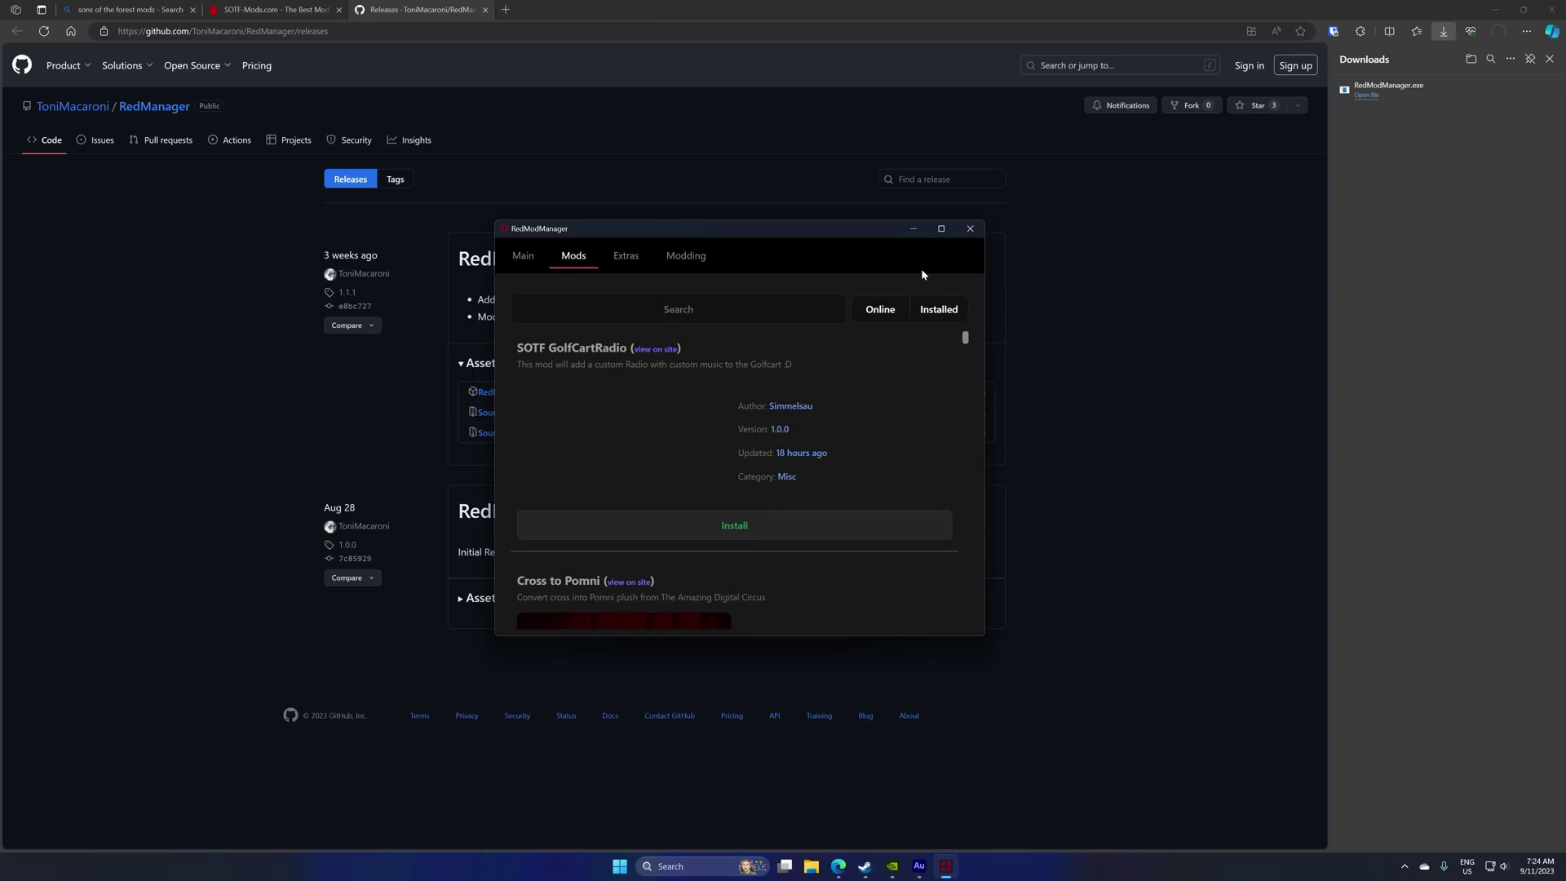
left_click(941, 228)
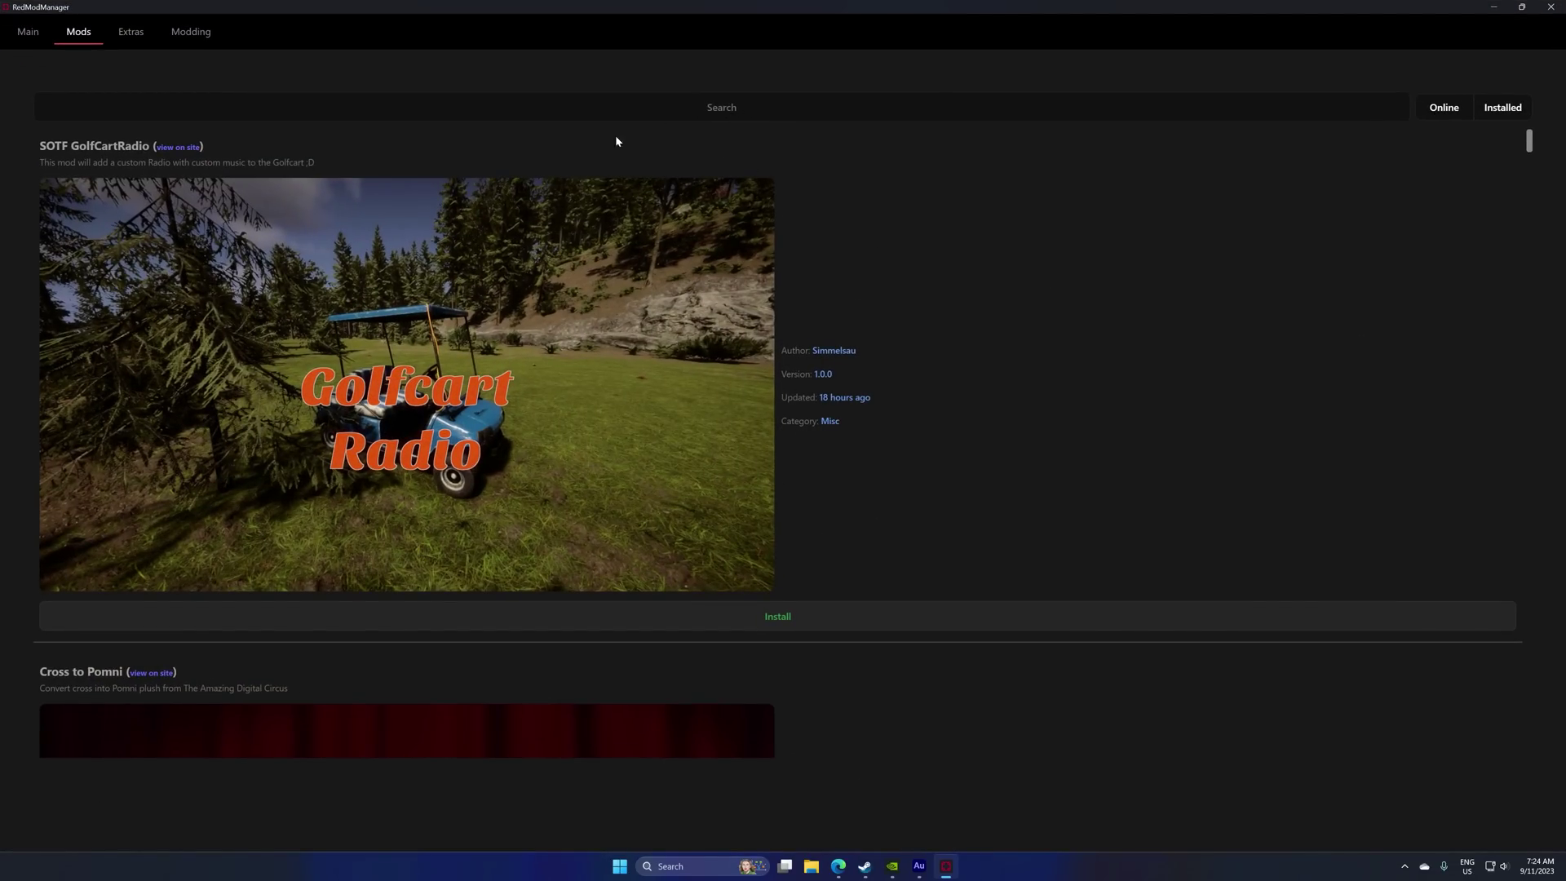
left_click(178, 147)
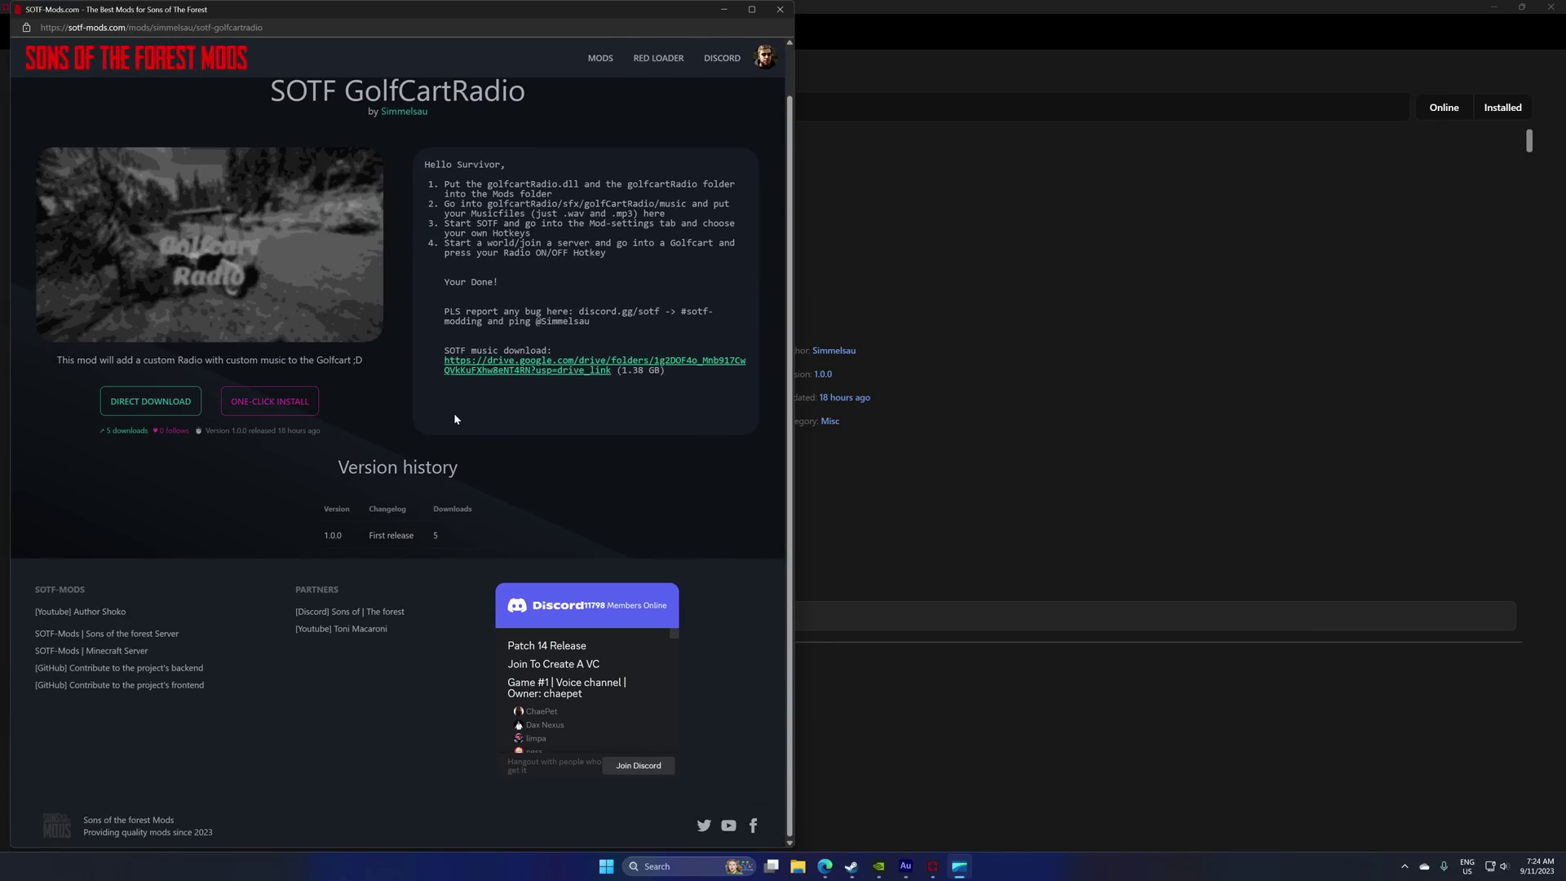
key("super+Up")
scroll(887, 537, "down", 3)
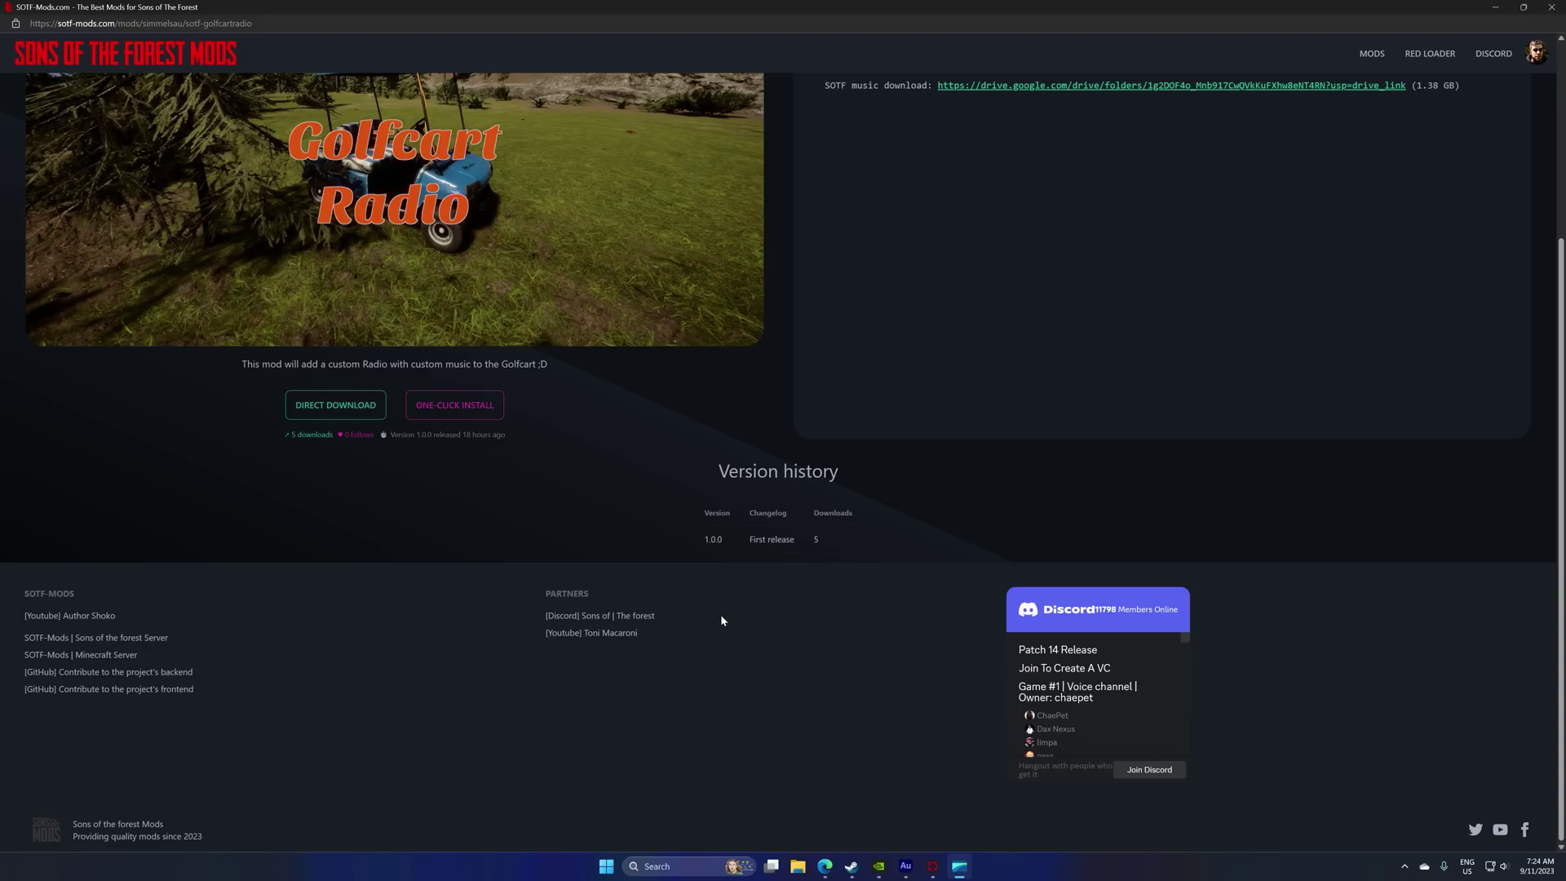
key("ctrl+w")
Step: Install the RedEffect mod from the online mod list
scroll(569, 566, "down", 3)
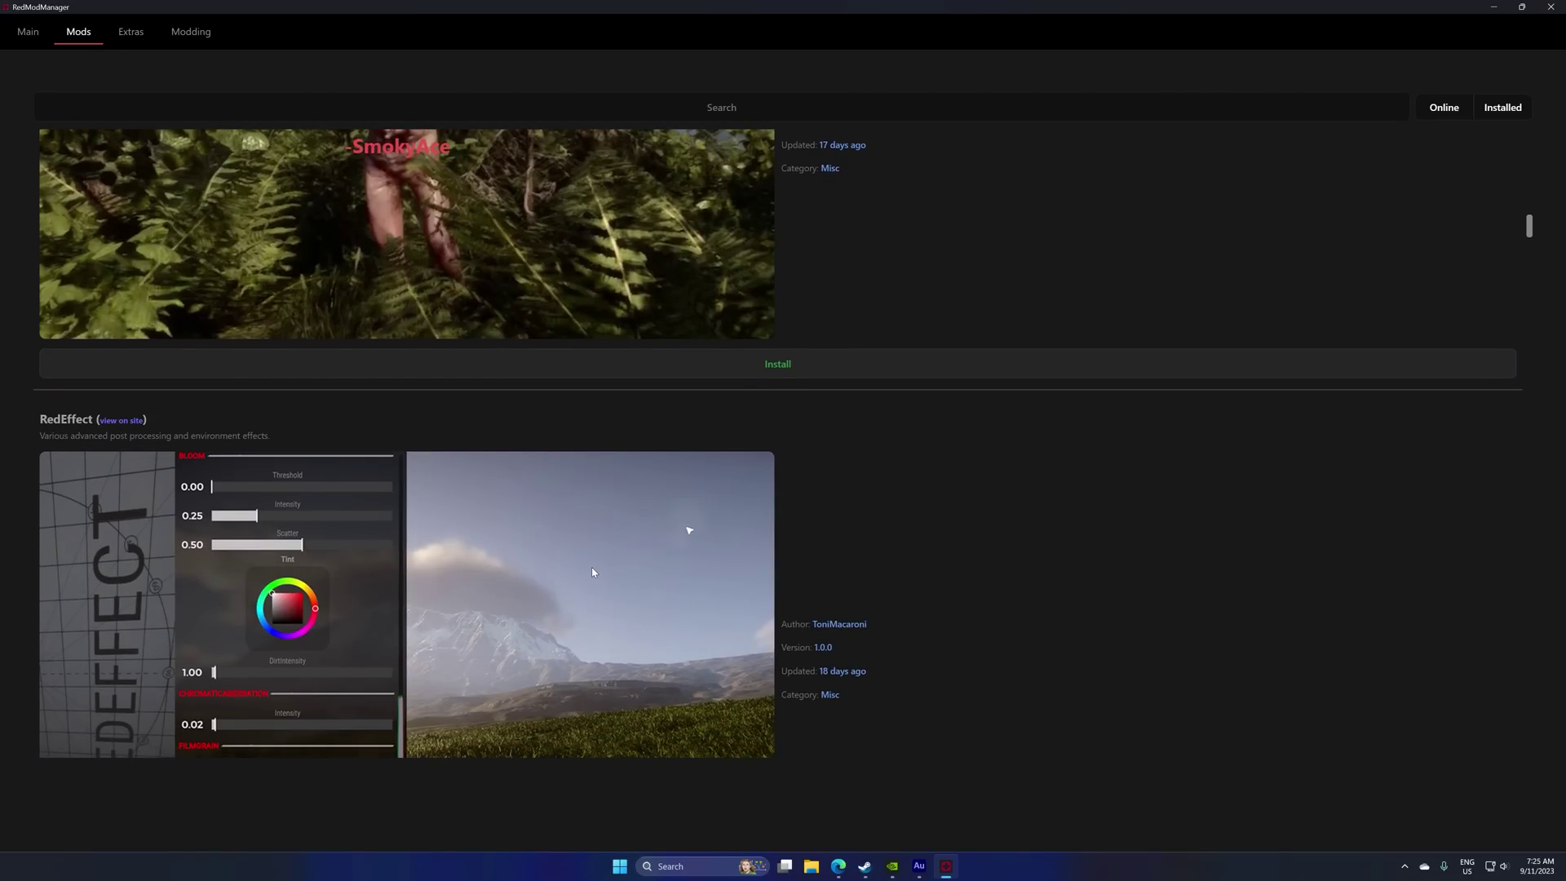
scroll(587, 571, "down", 2)
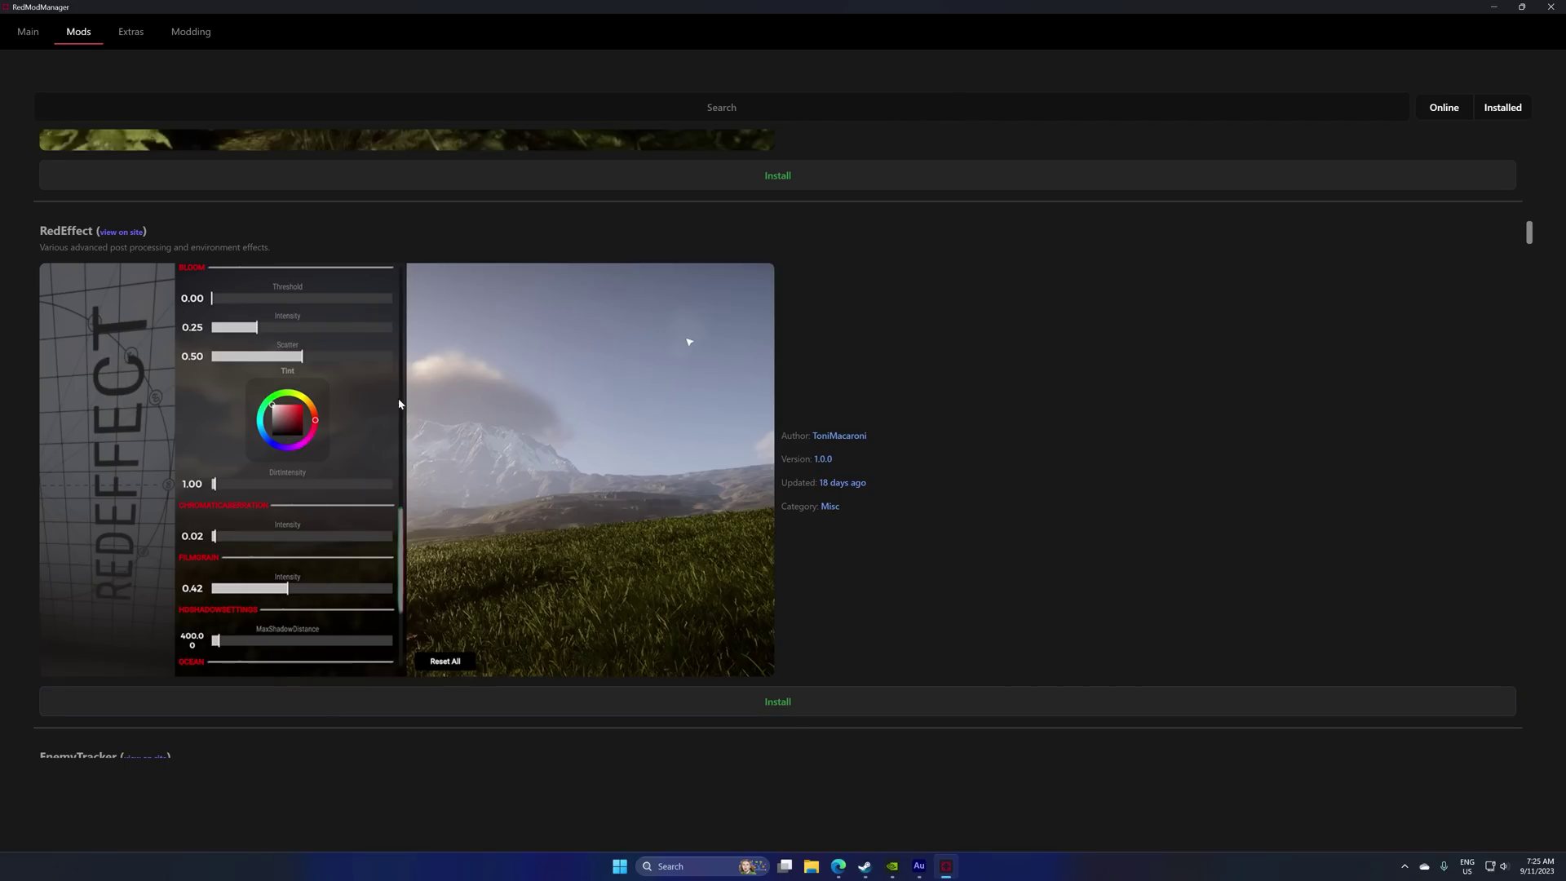
left_click(731, 707)
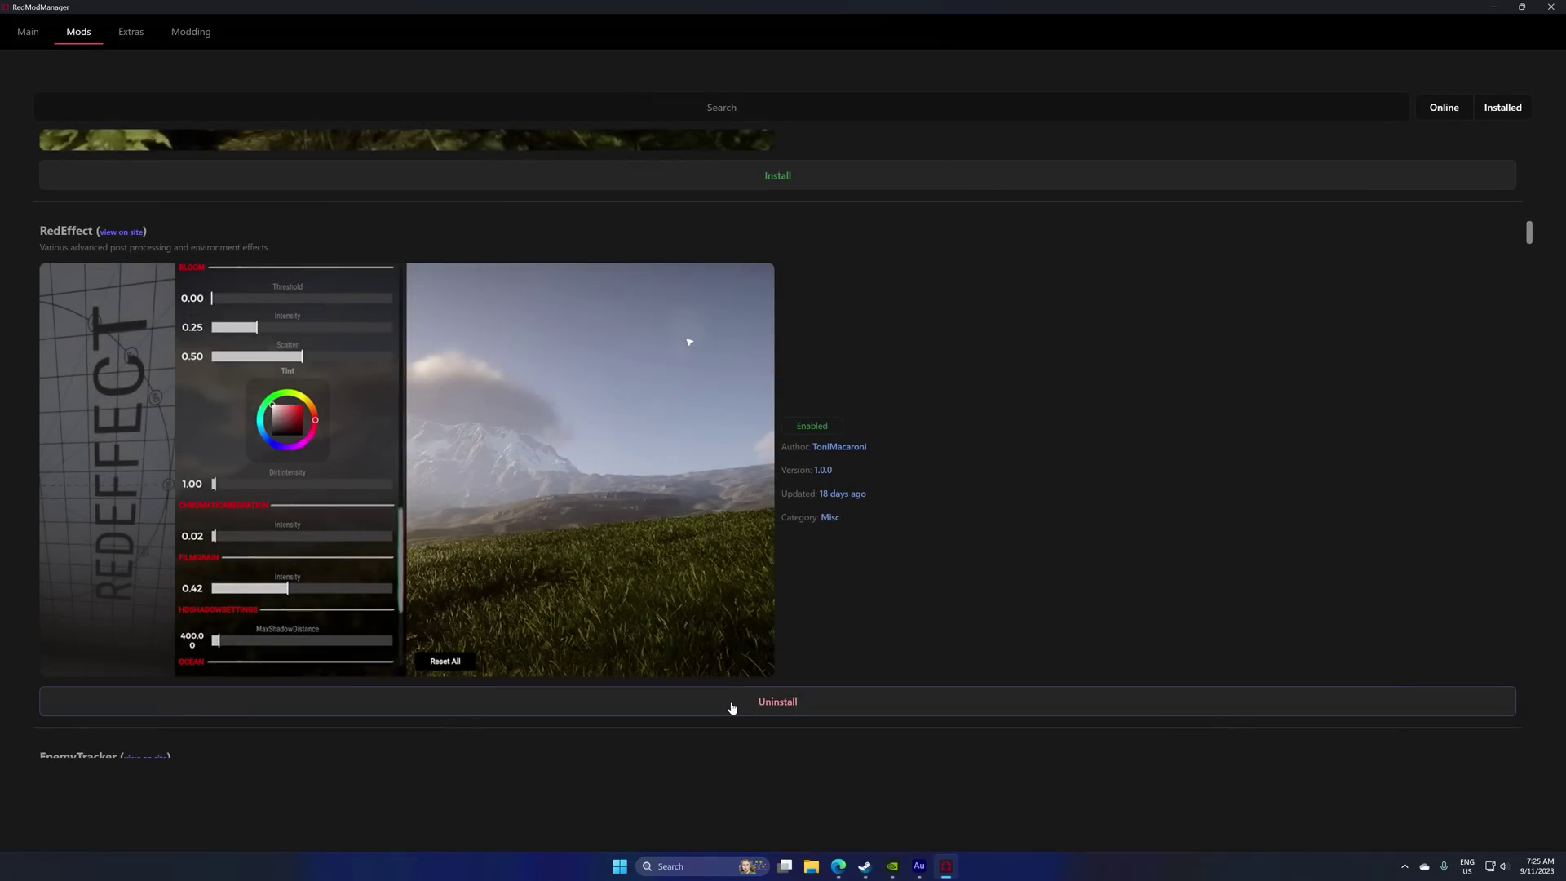
Step: Examine the EnemyTracker mod's entry in the mod list, including its description and preview image
scroll(858, 411, "down", 6)
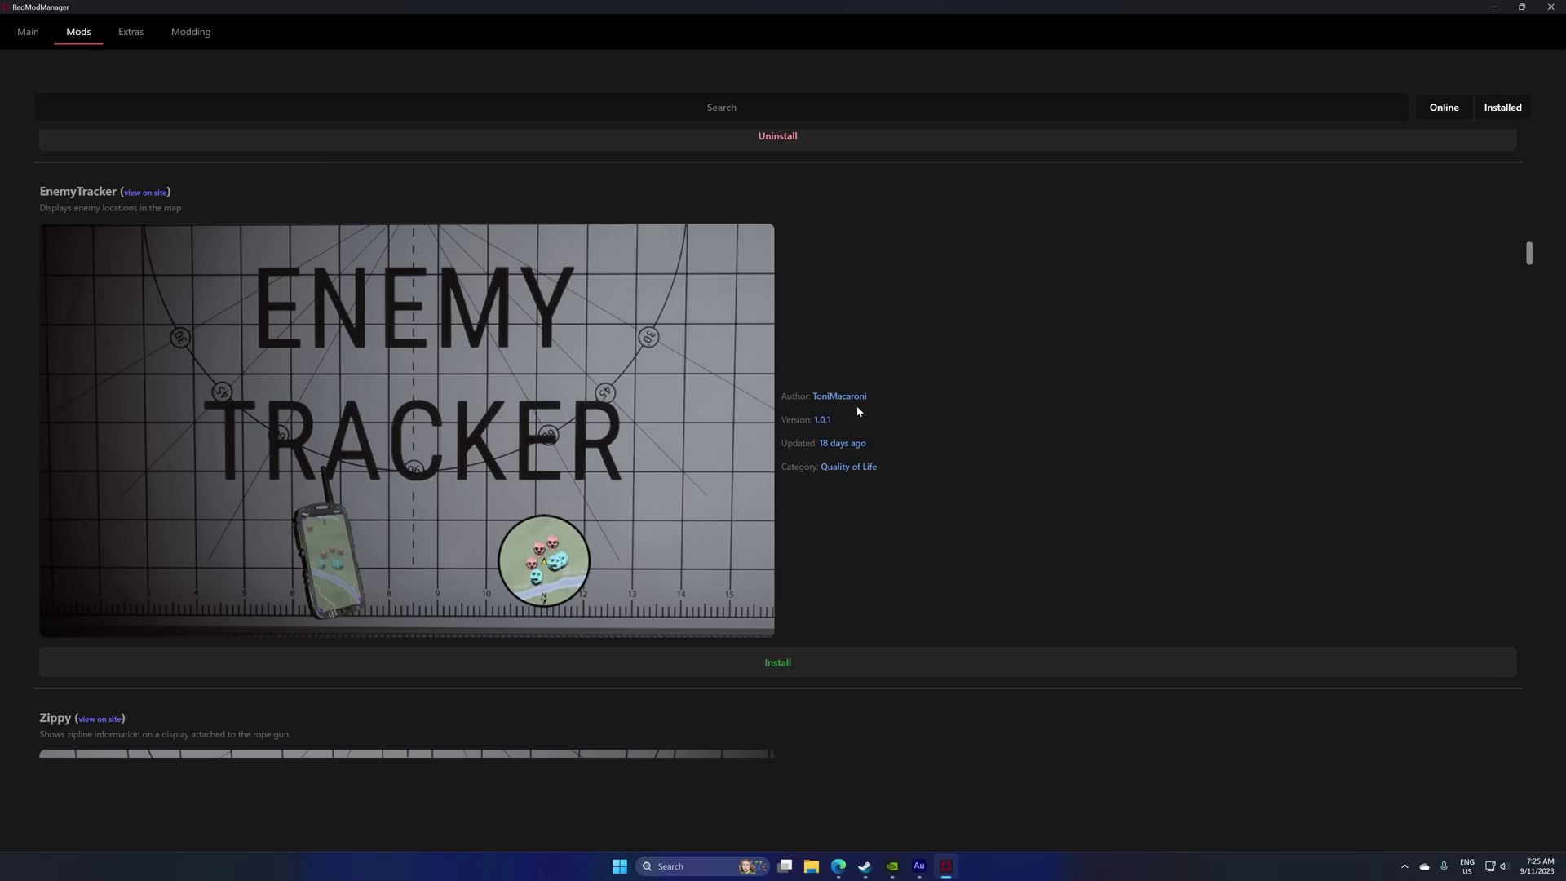
scroll(921, 556, "down", 4)
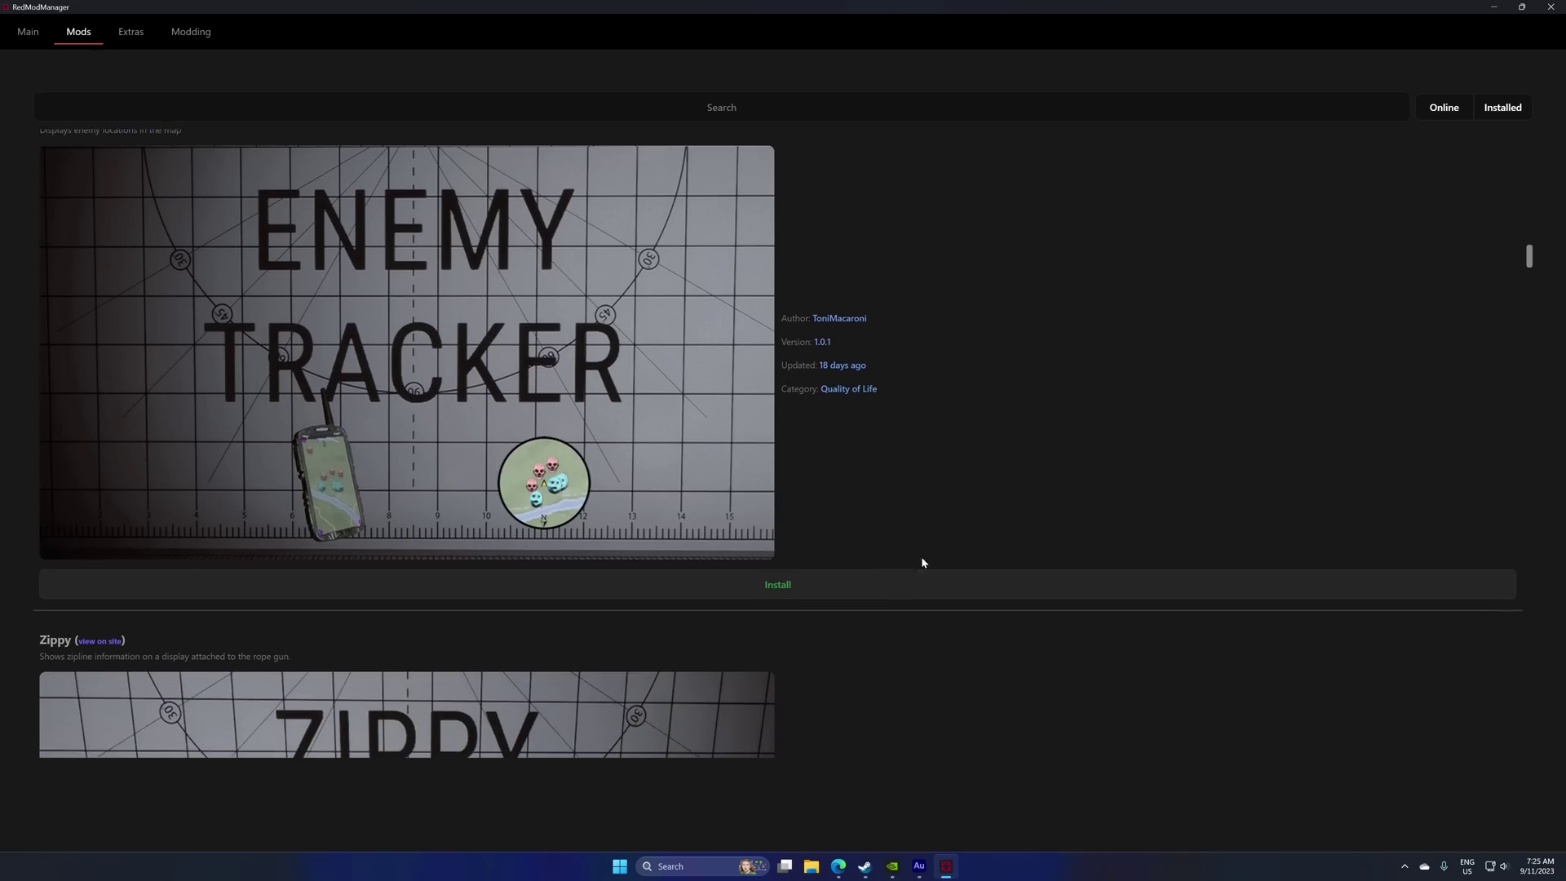
scroll(942, 716, "up", 1)
scroll(926, 612, "up", 4)
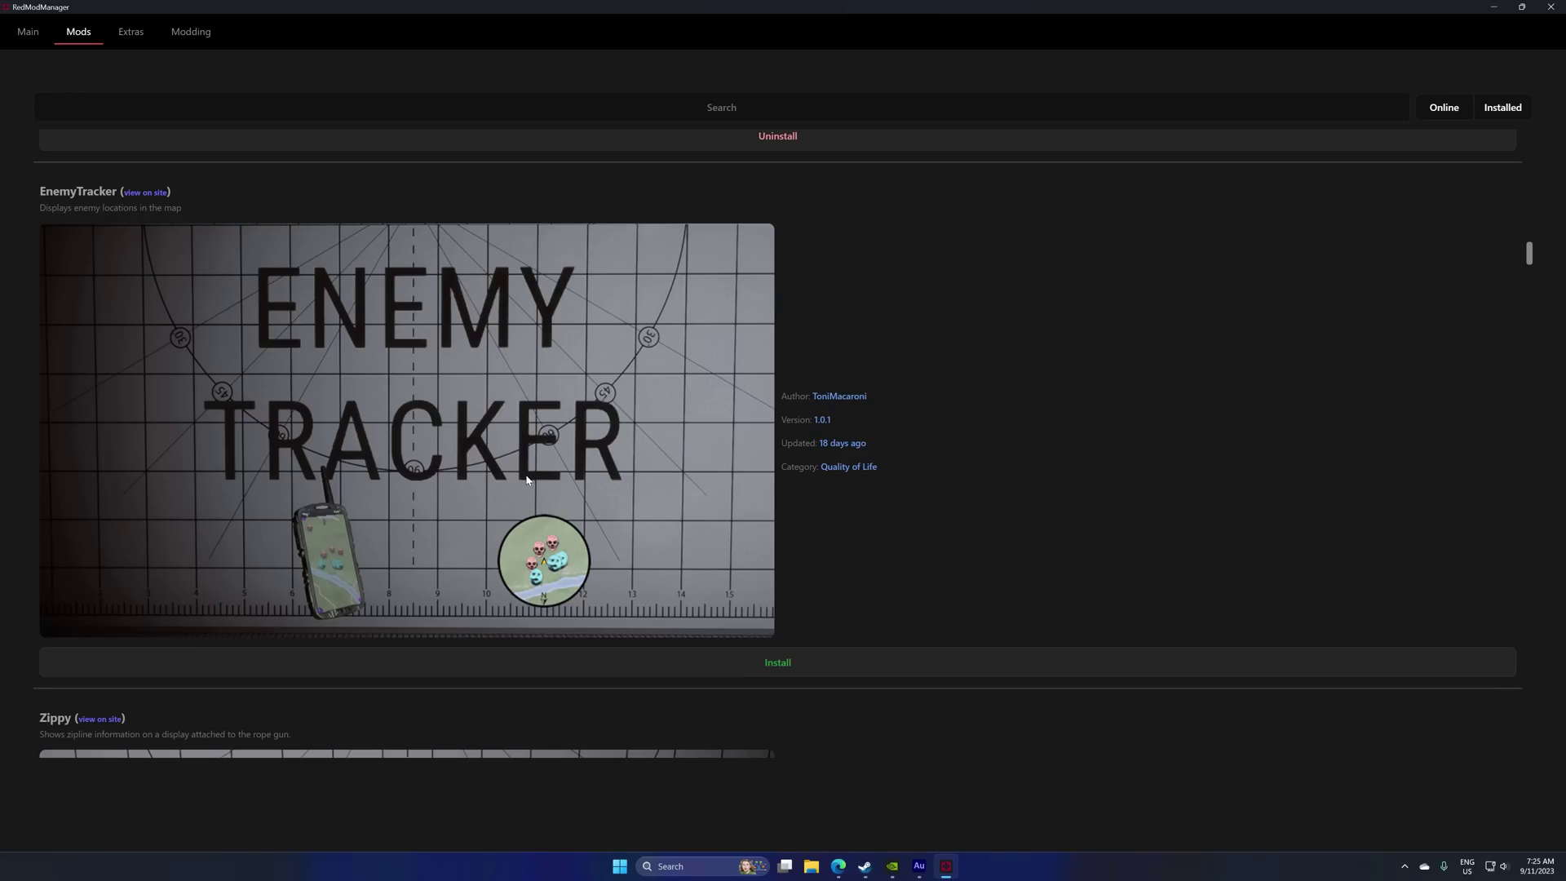
scroll(524, 478, "down", 2)
scroll(521, 483, "up", 1)
scroll(521, 482, "up", 1)
scroll(457, 447, "down", 1)
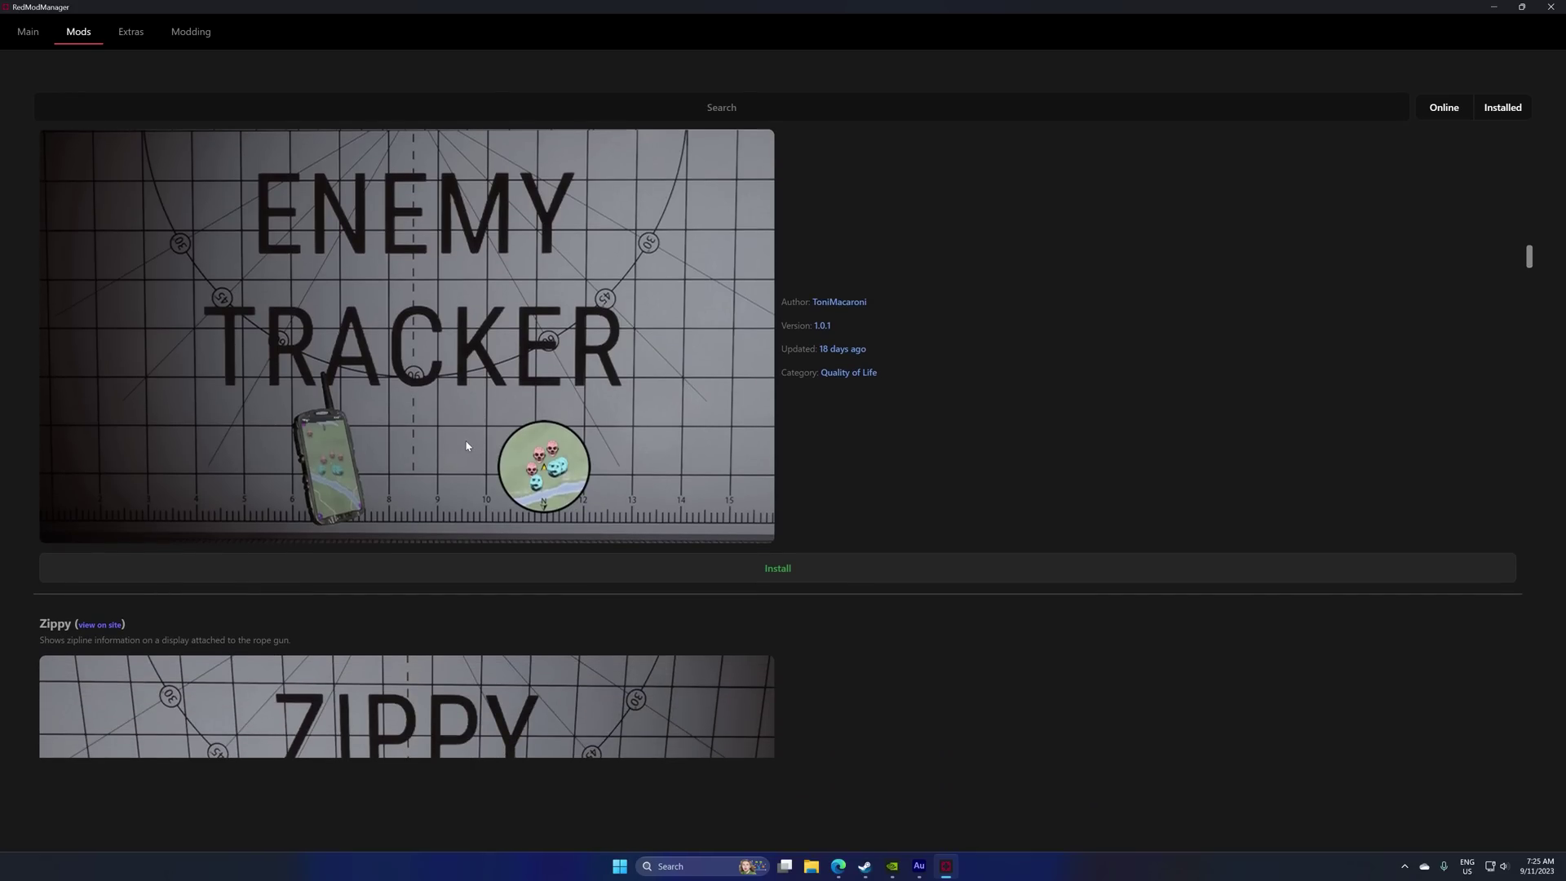
Step: Install the Zippy mod, which shows zipline information on the rope gun
scroll(461, 448, "down", 4)
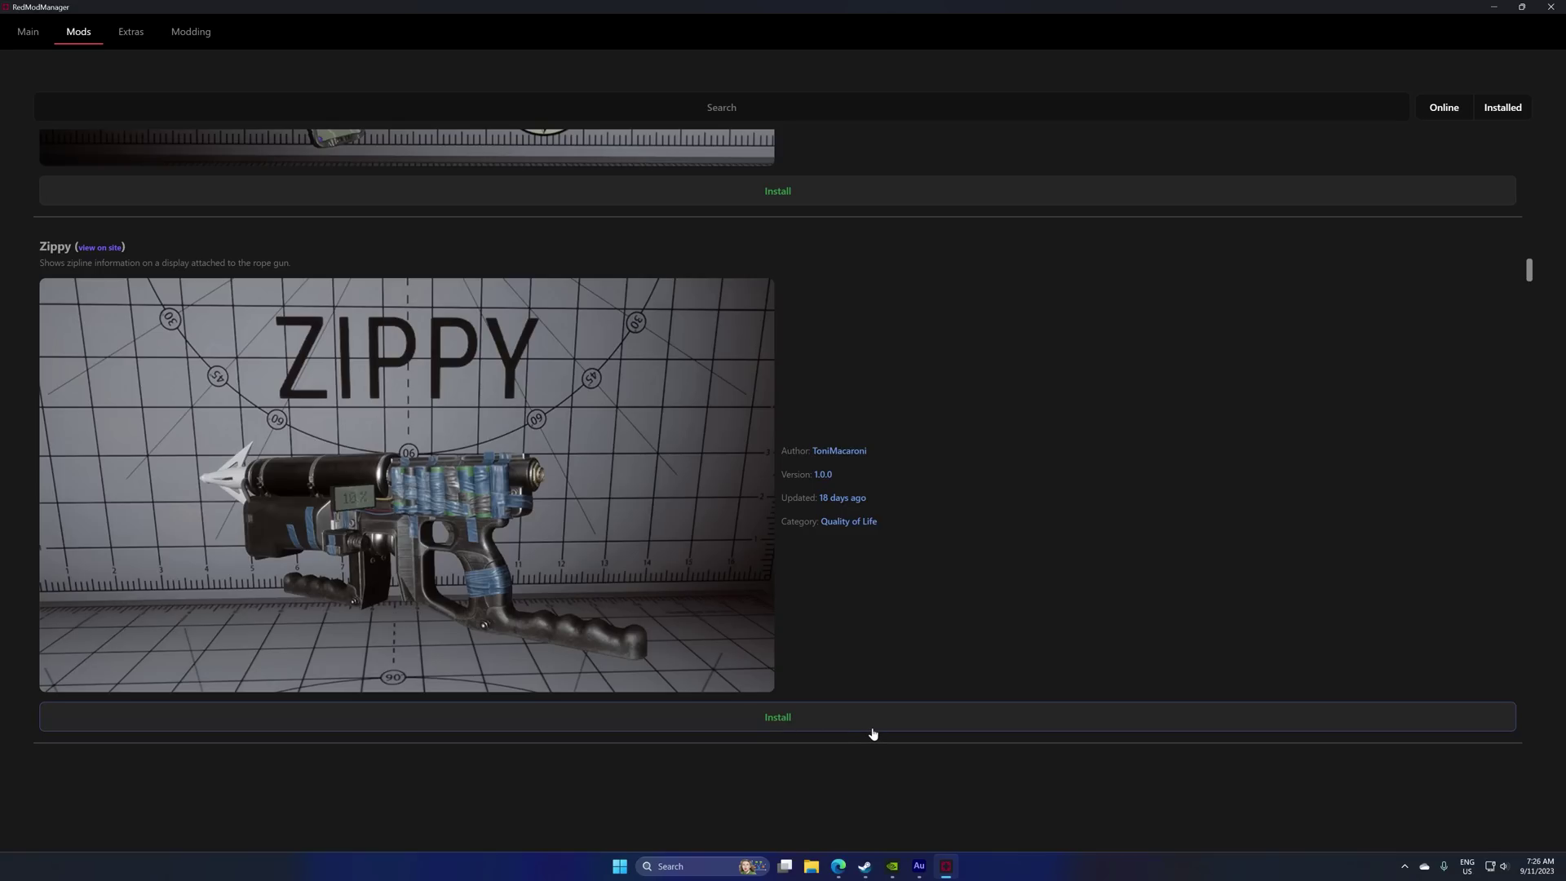
left_click(871, 729)
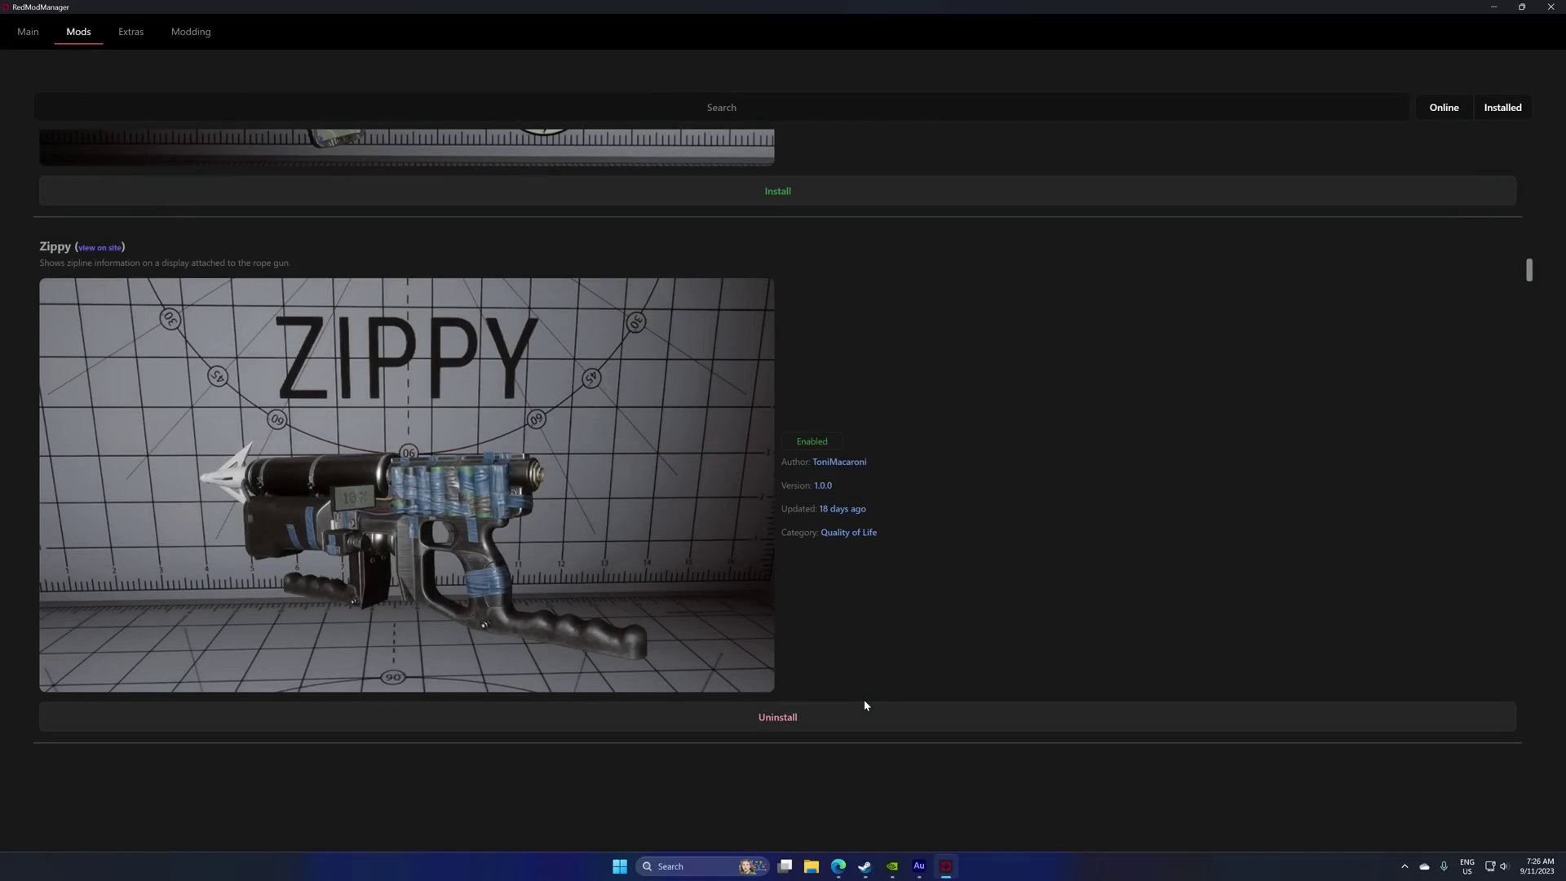
Step: Browse the further online mods down to Gyrocopter, reviewing entries such as Mines of The Forest, DropItemsToFriends and BinoZoomMod
scroll(869, 584, "down", 5)
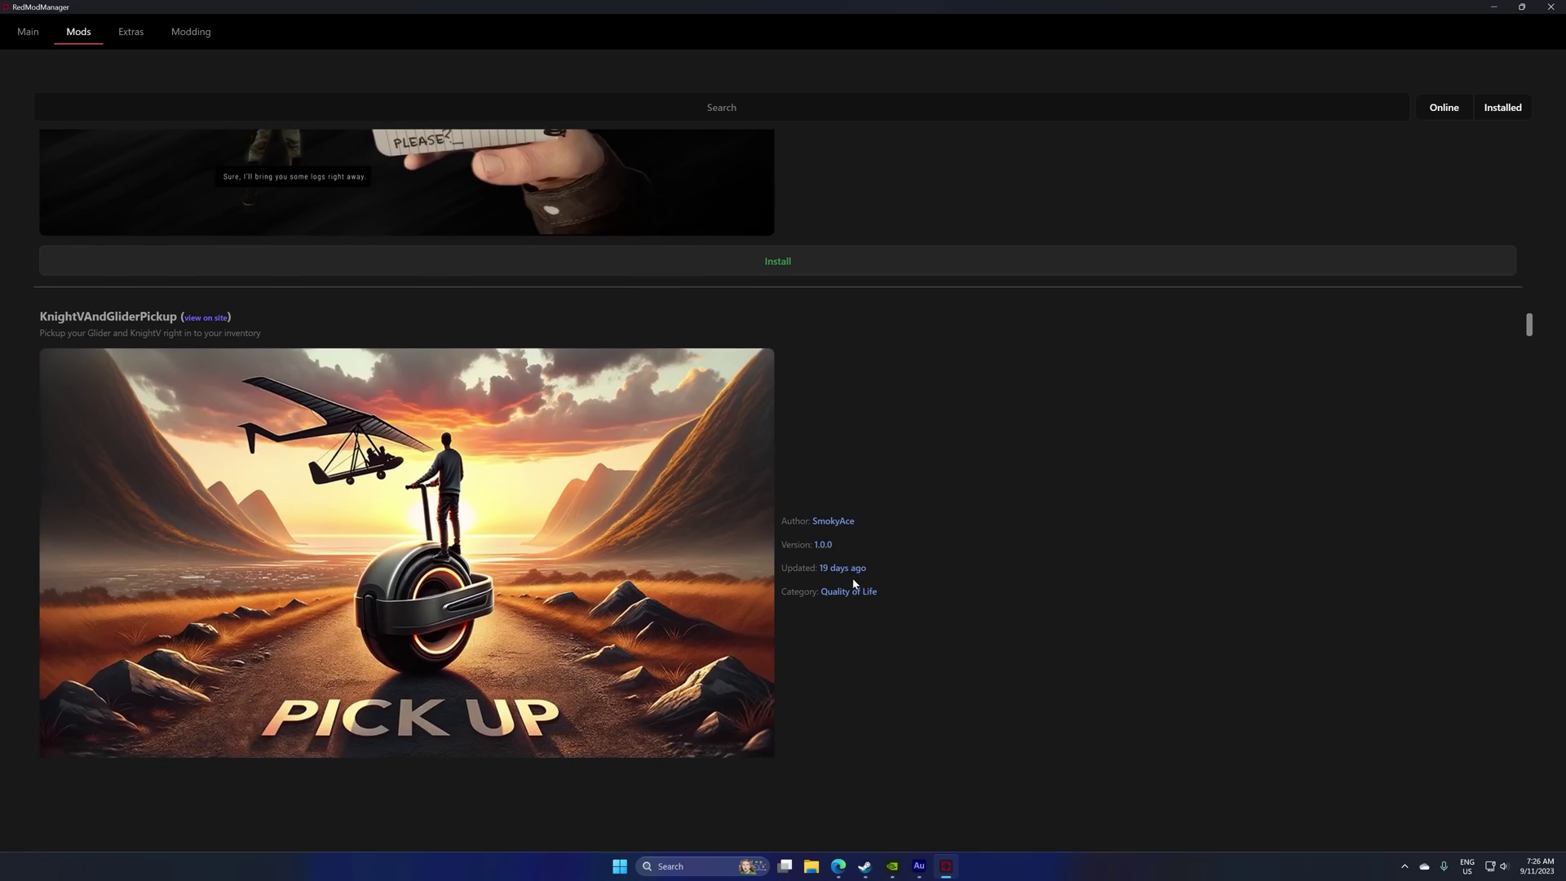
scroll(909, 595, "down", 3)
scroll(915, 585, "down", 8)
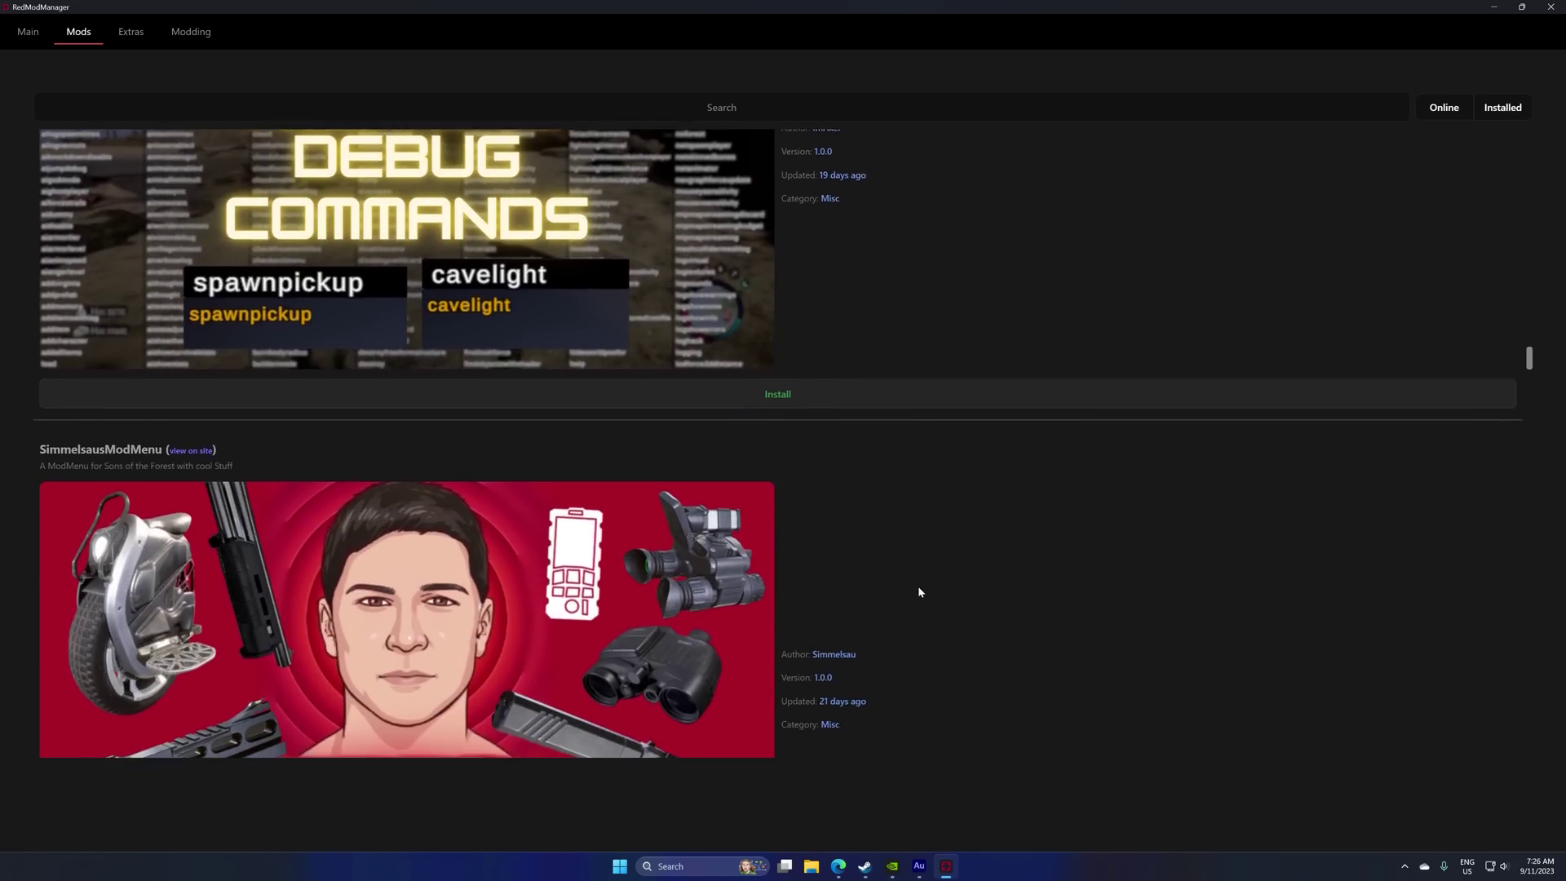
scroll(909, 595, "down", 8)
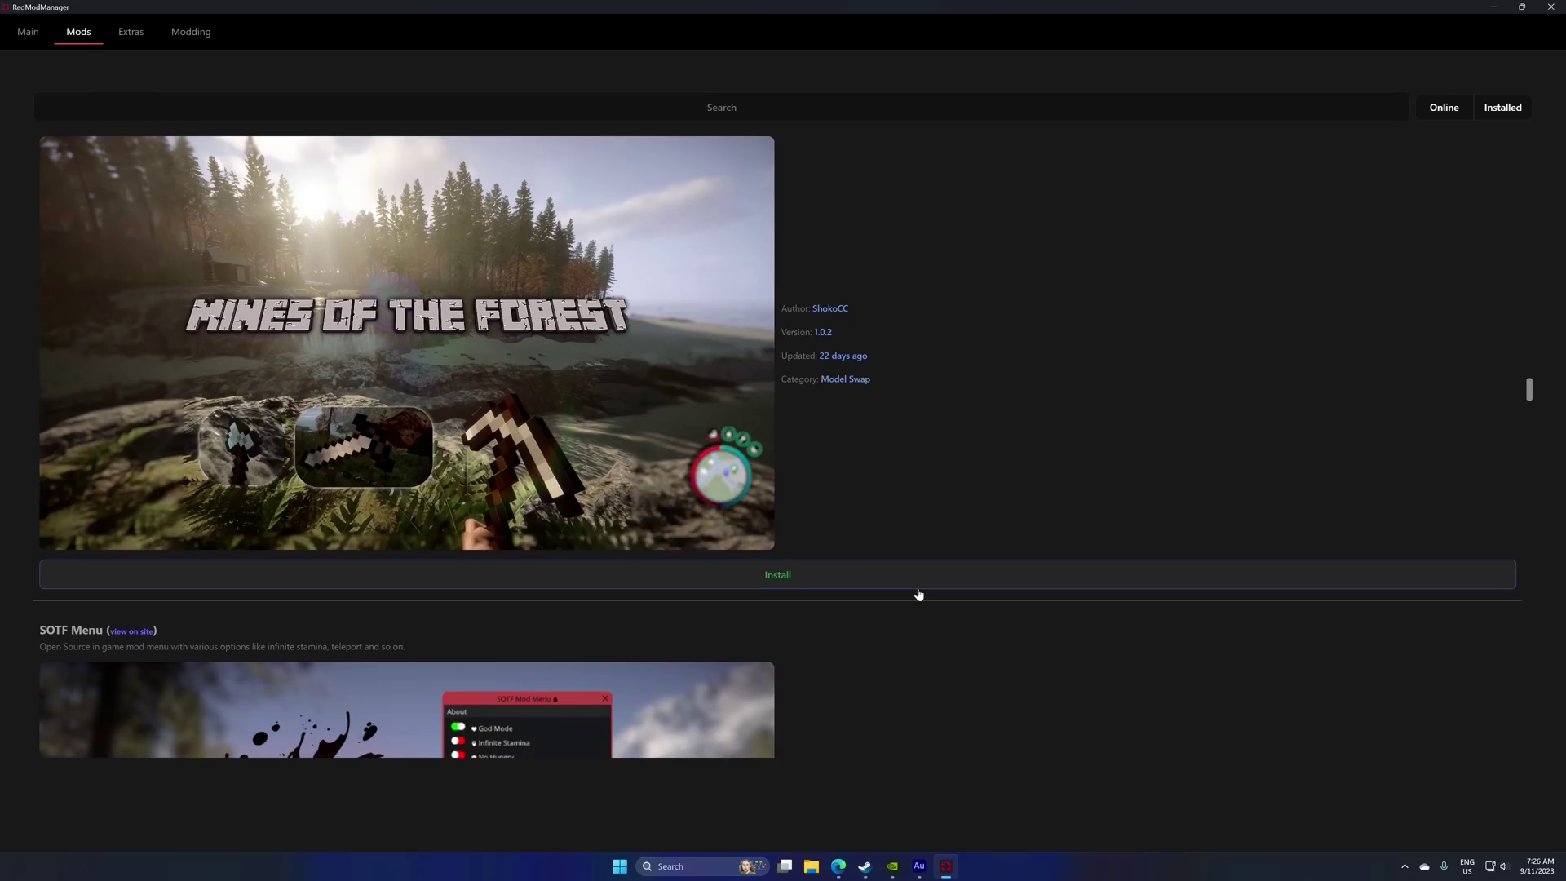
scroll(453, 495, "up", 1)
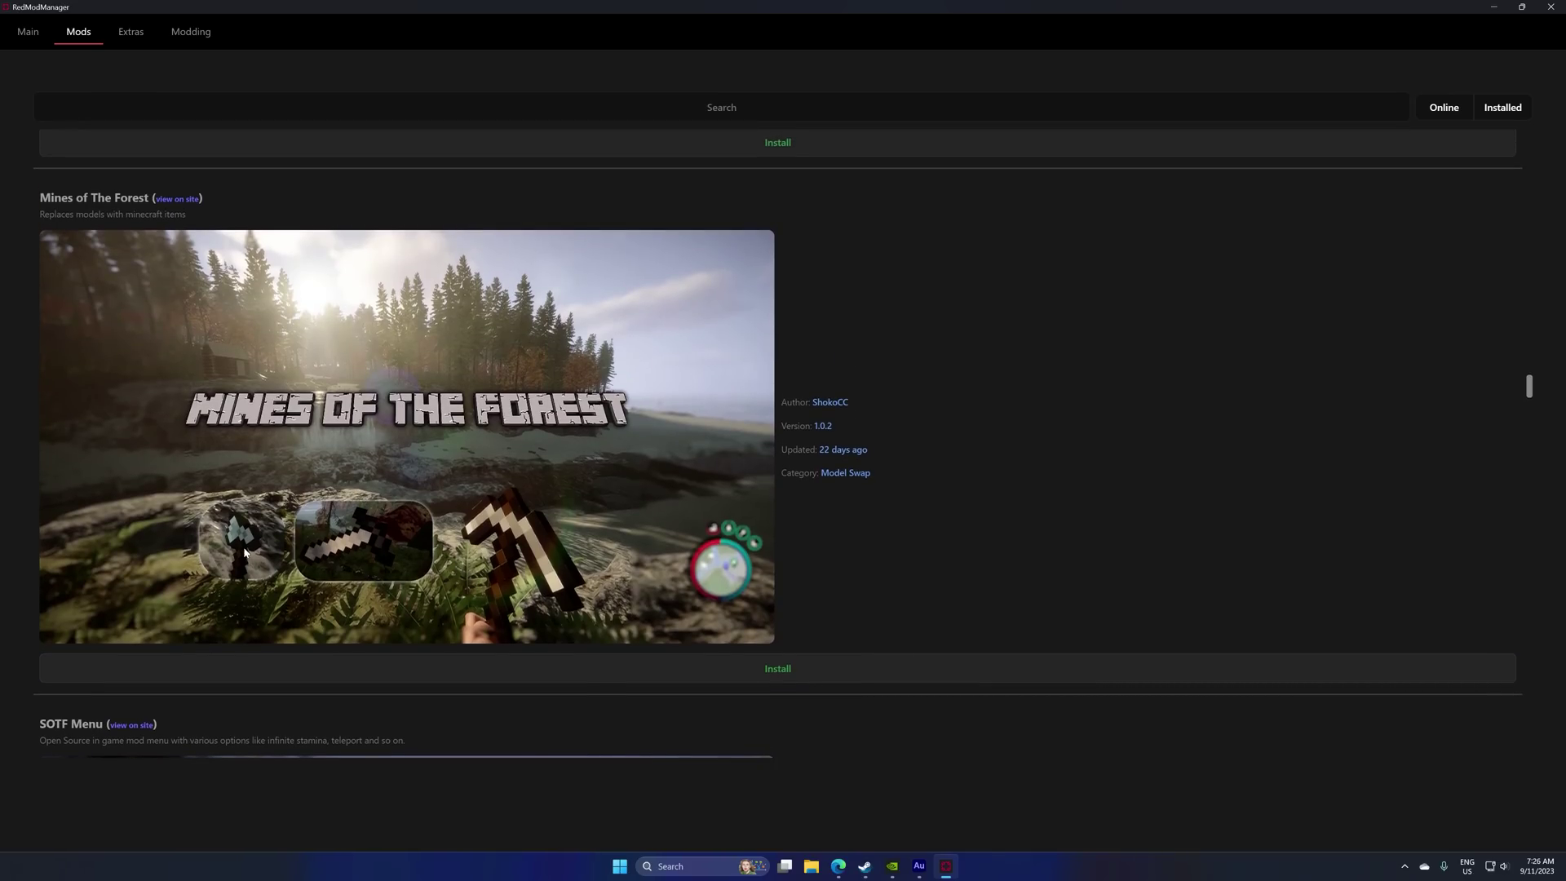
scroll(437, 330, "down", 5)
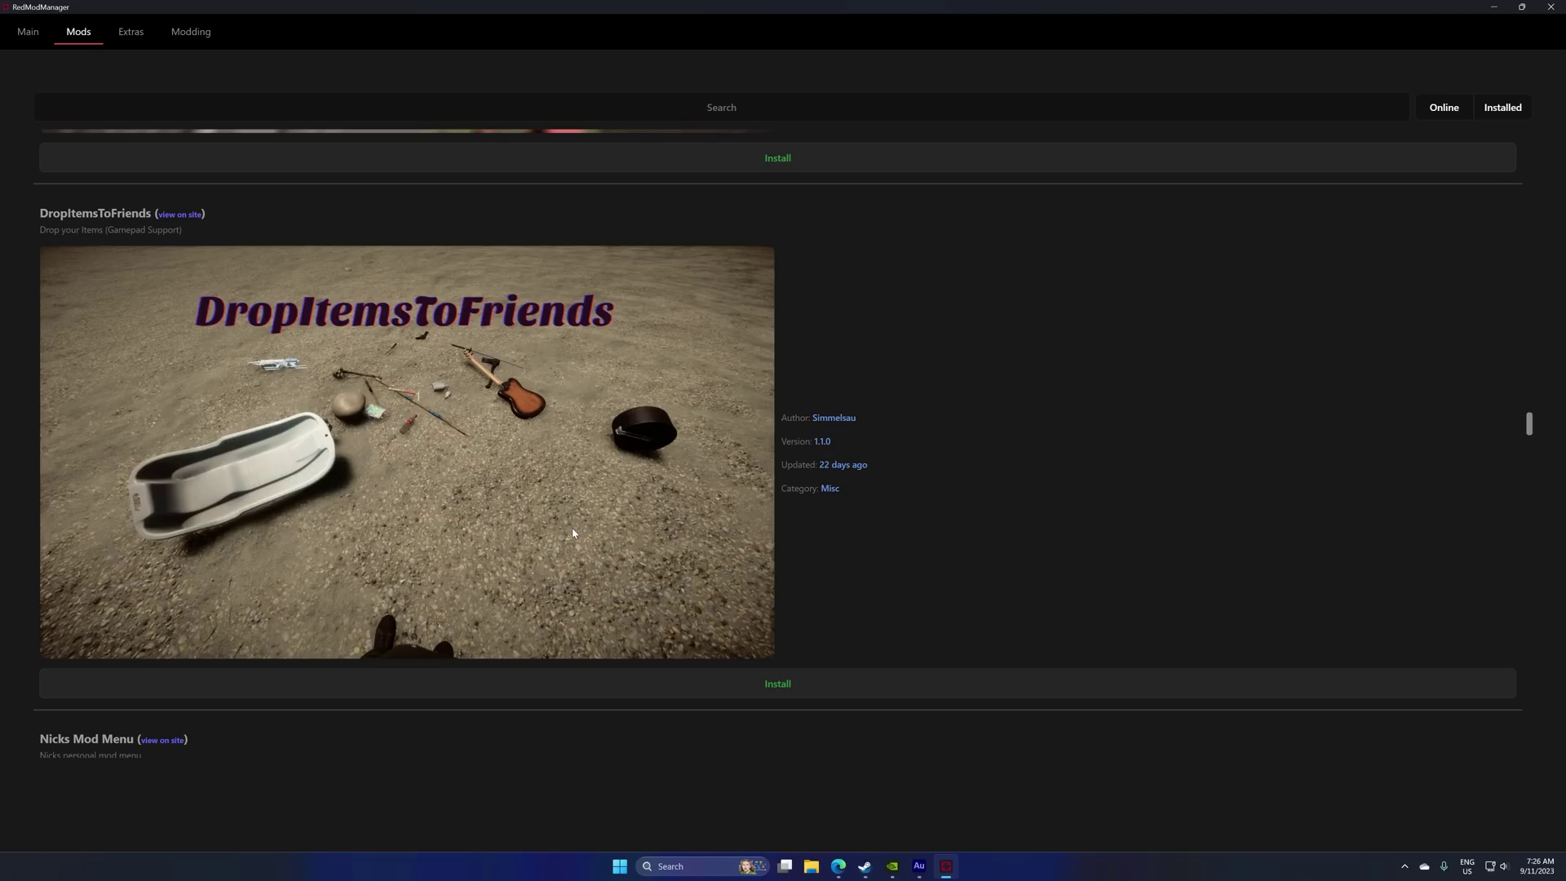
scroll(573, 533, "down", 5)
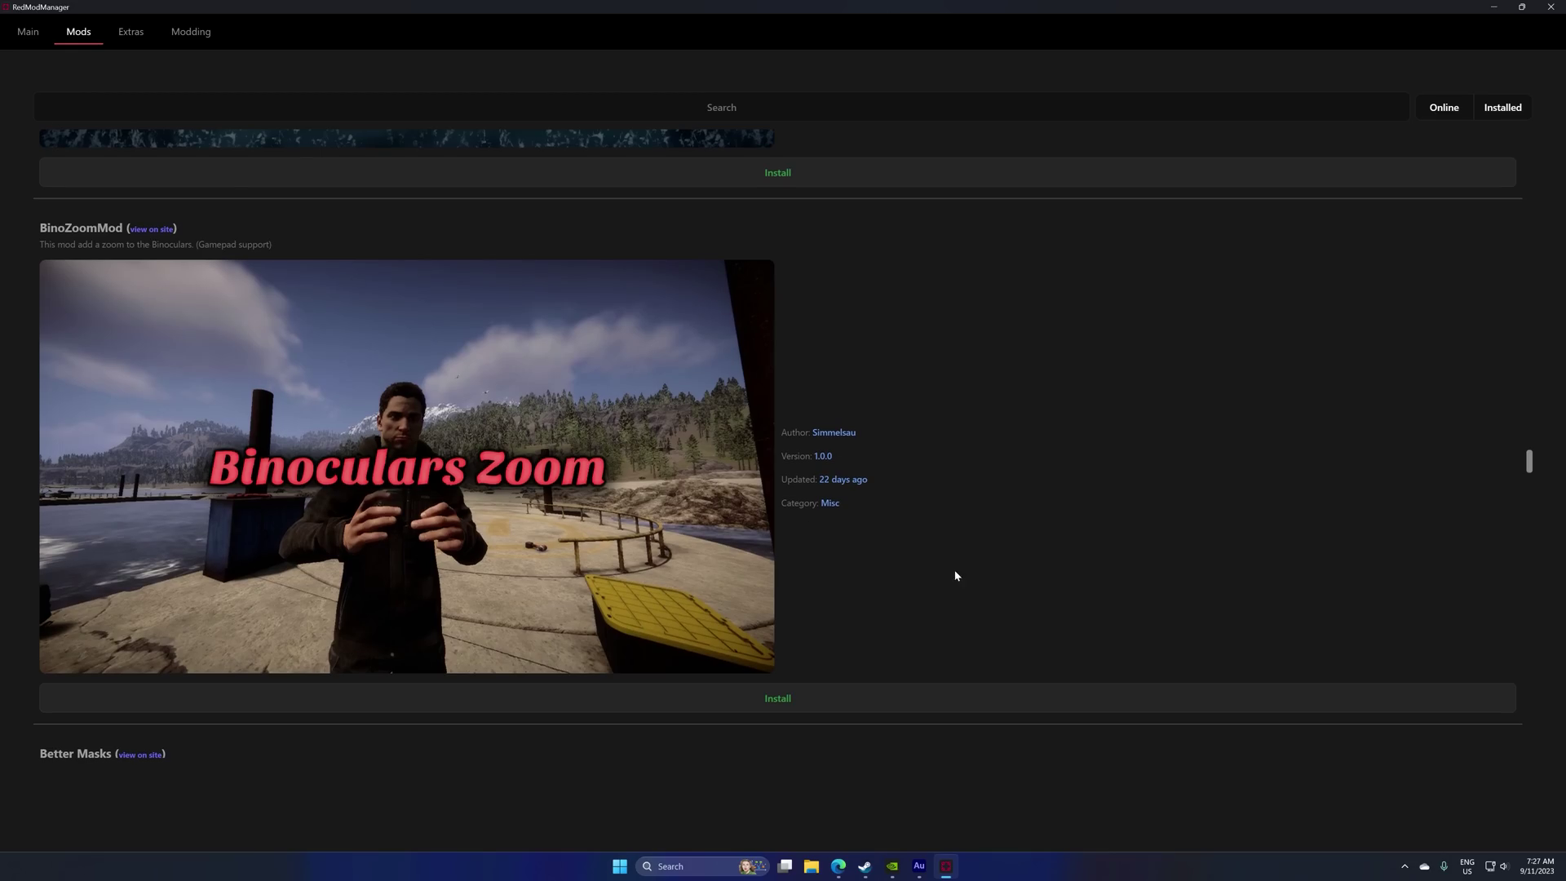
scroll(973, 561, "down", 7)
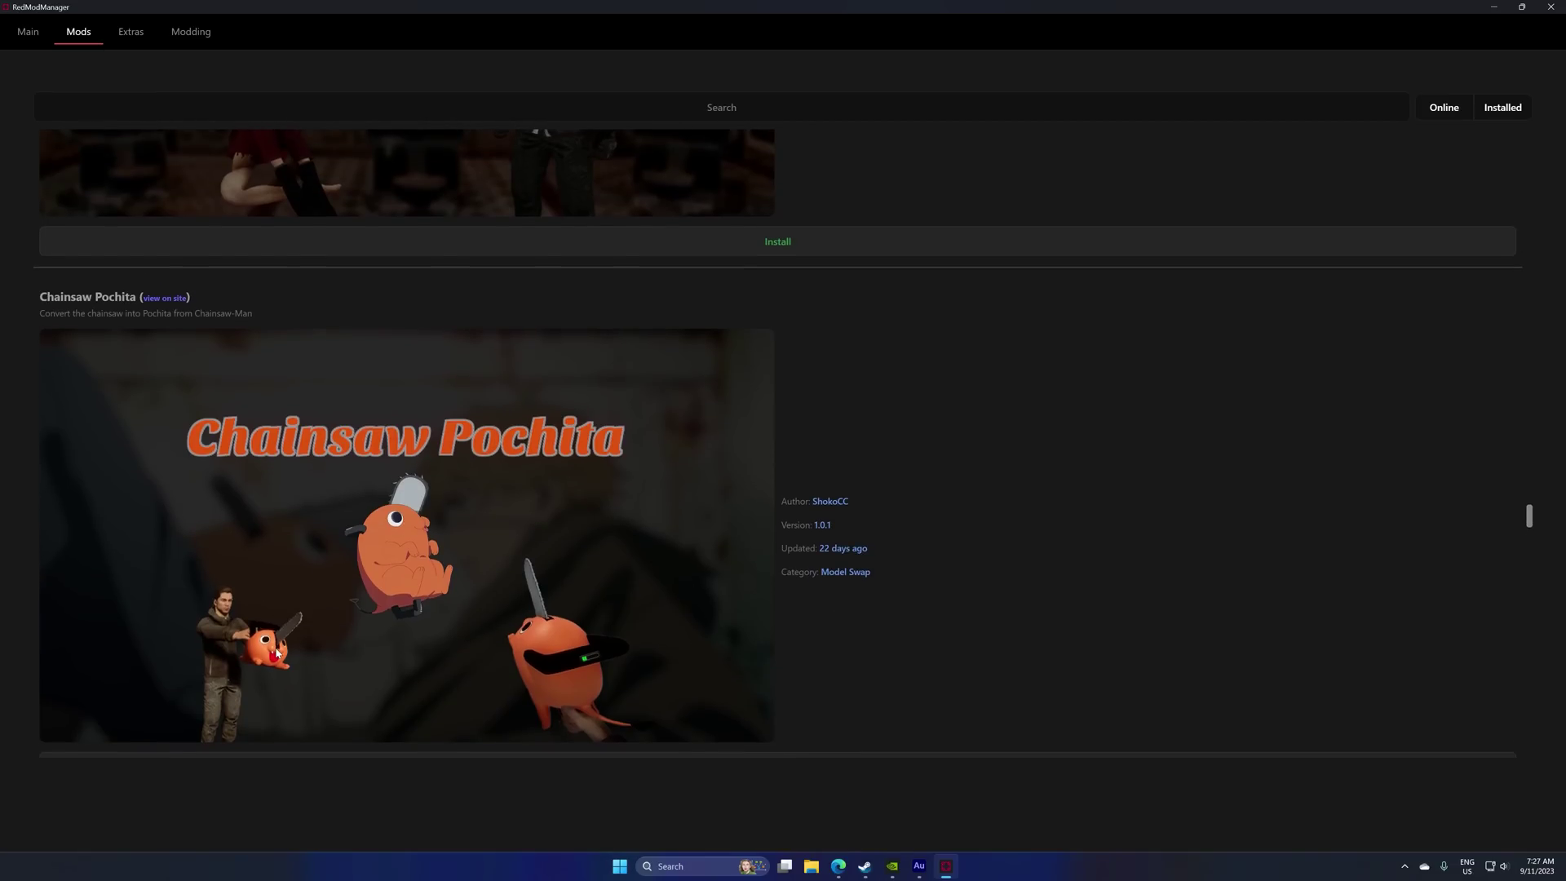
scroll(465, 648, "down", 3)
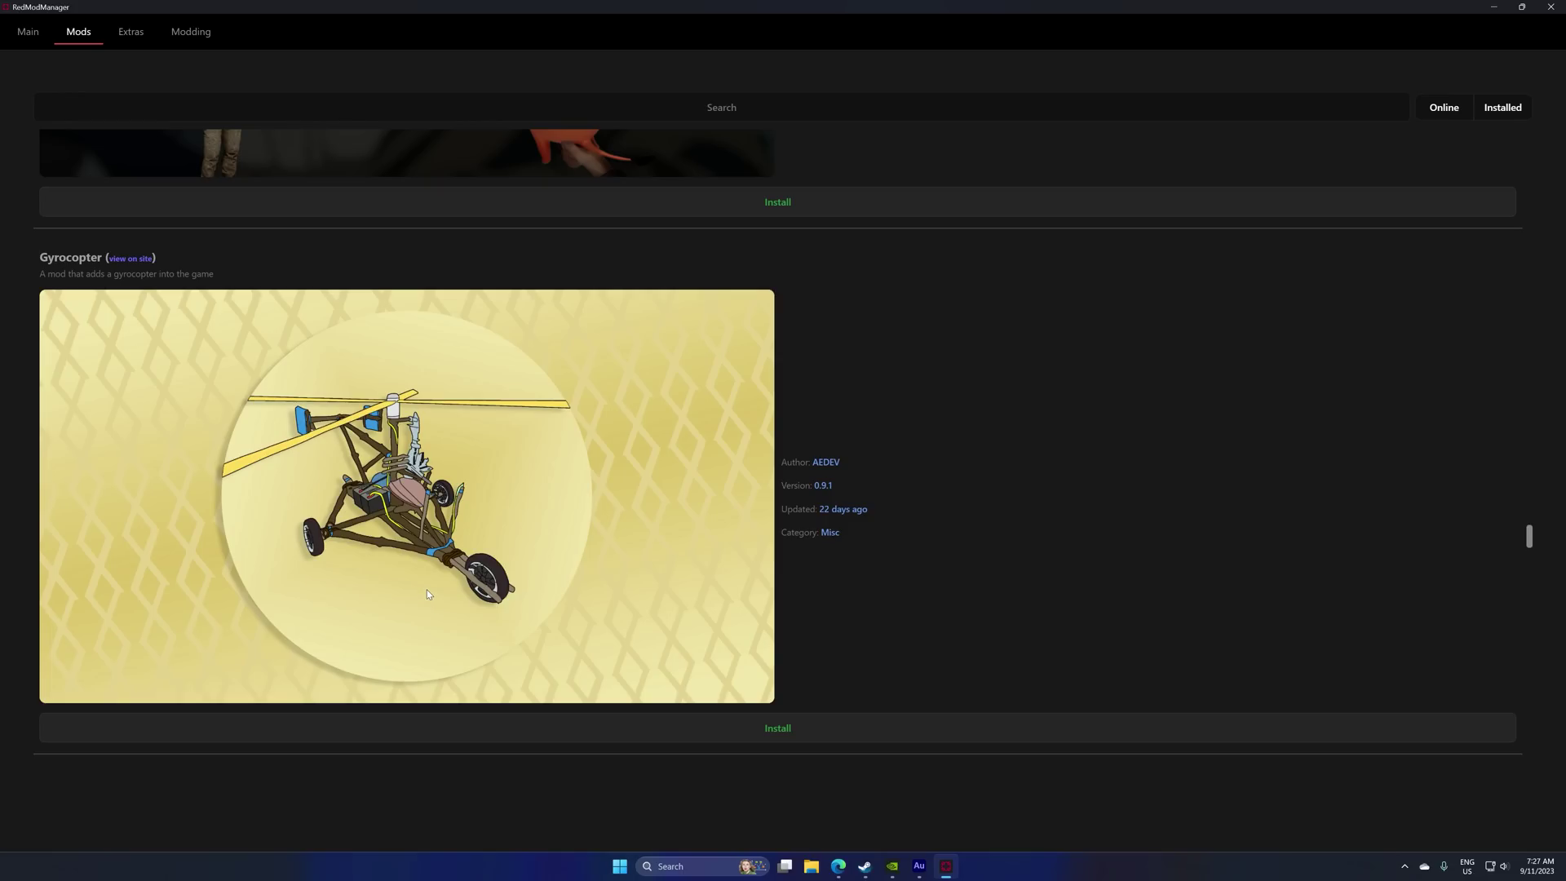
Step: Browse the online mods past Gyrocopter, reviewing Alternative Menu, Load Screen Music and Nicks Mod Menu Library
scroll(428, 590, "down", 3)
scroll(434, 574, "down", 6)
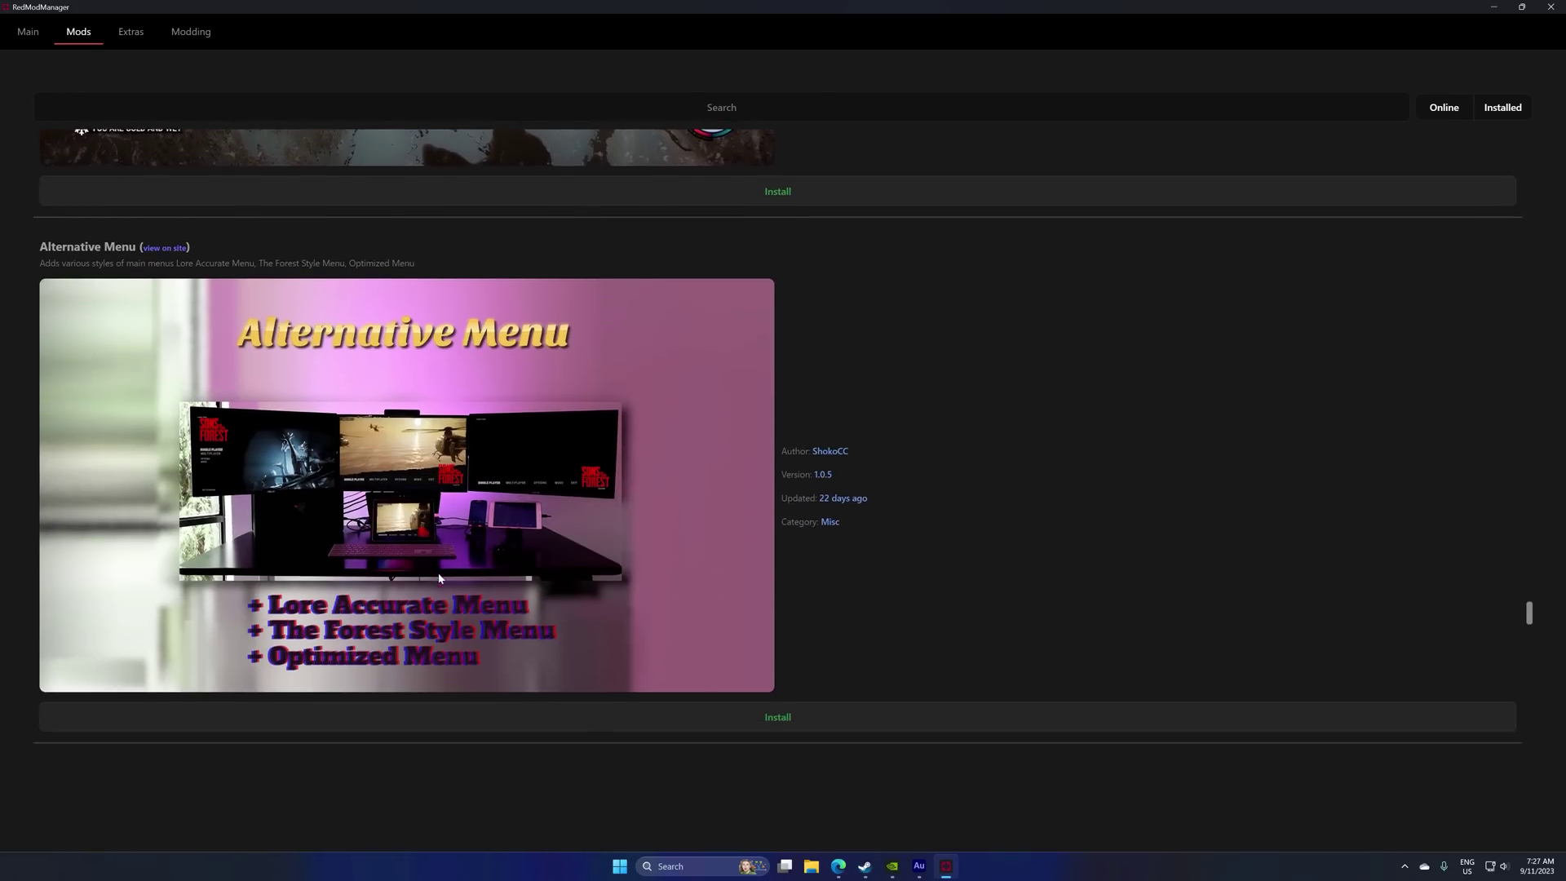
scroll(439, 579, "down", 3)
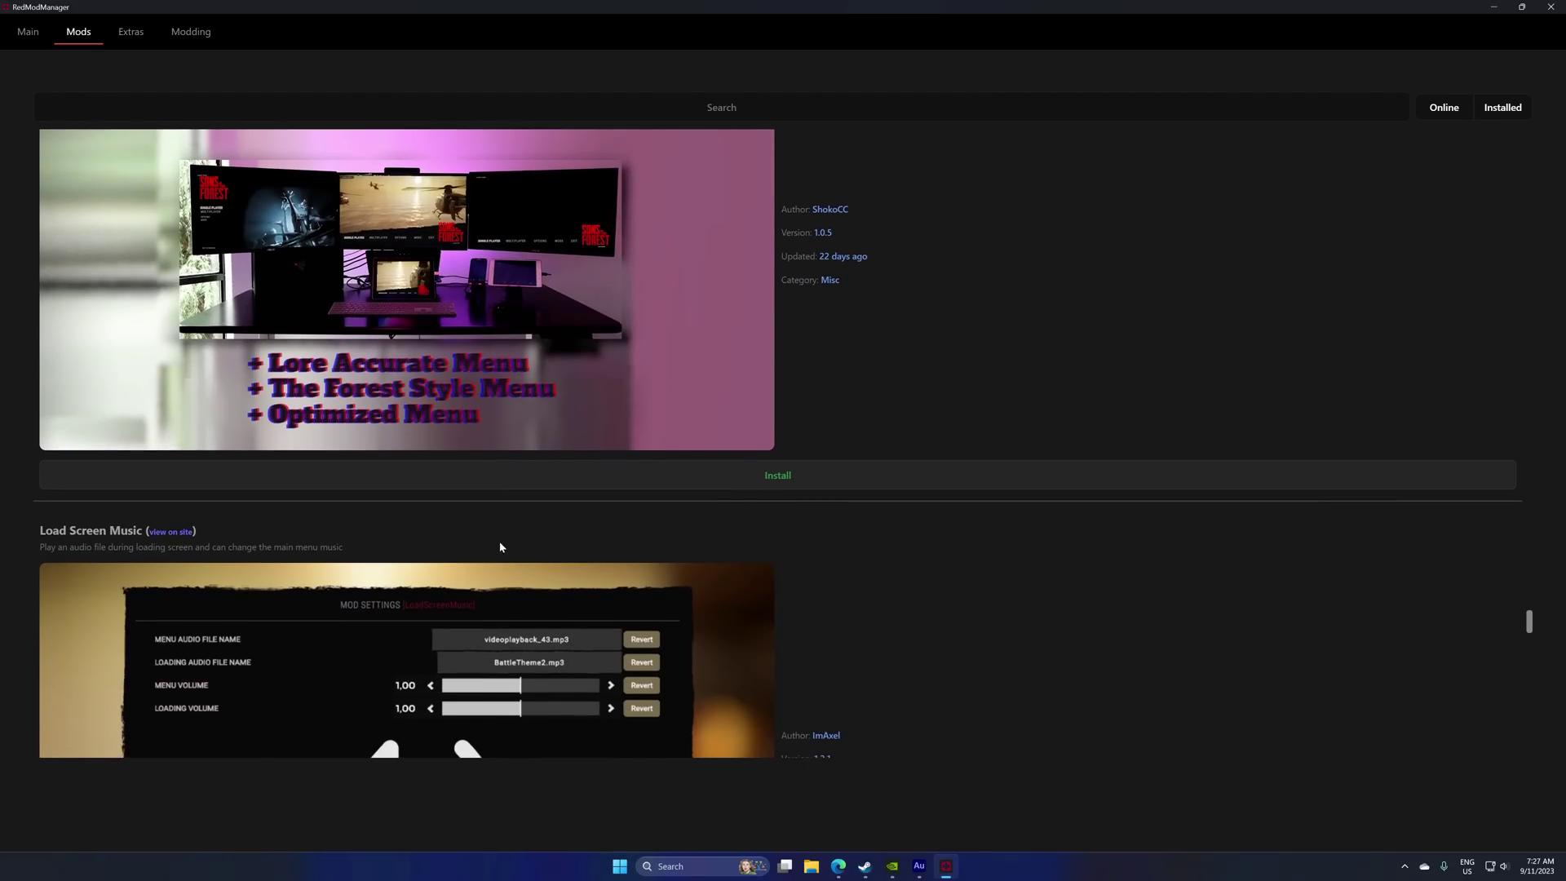
scroll(500, 546, "down", 5)
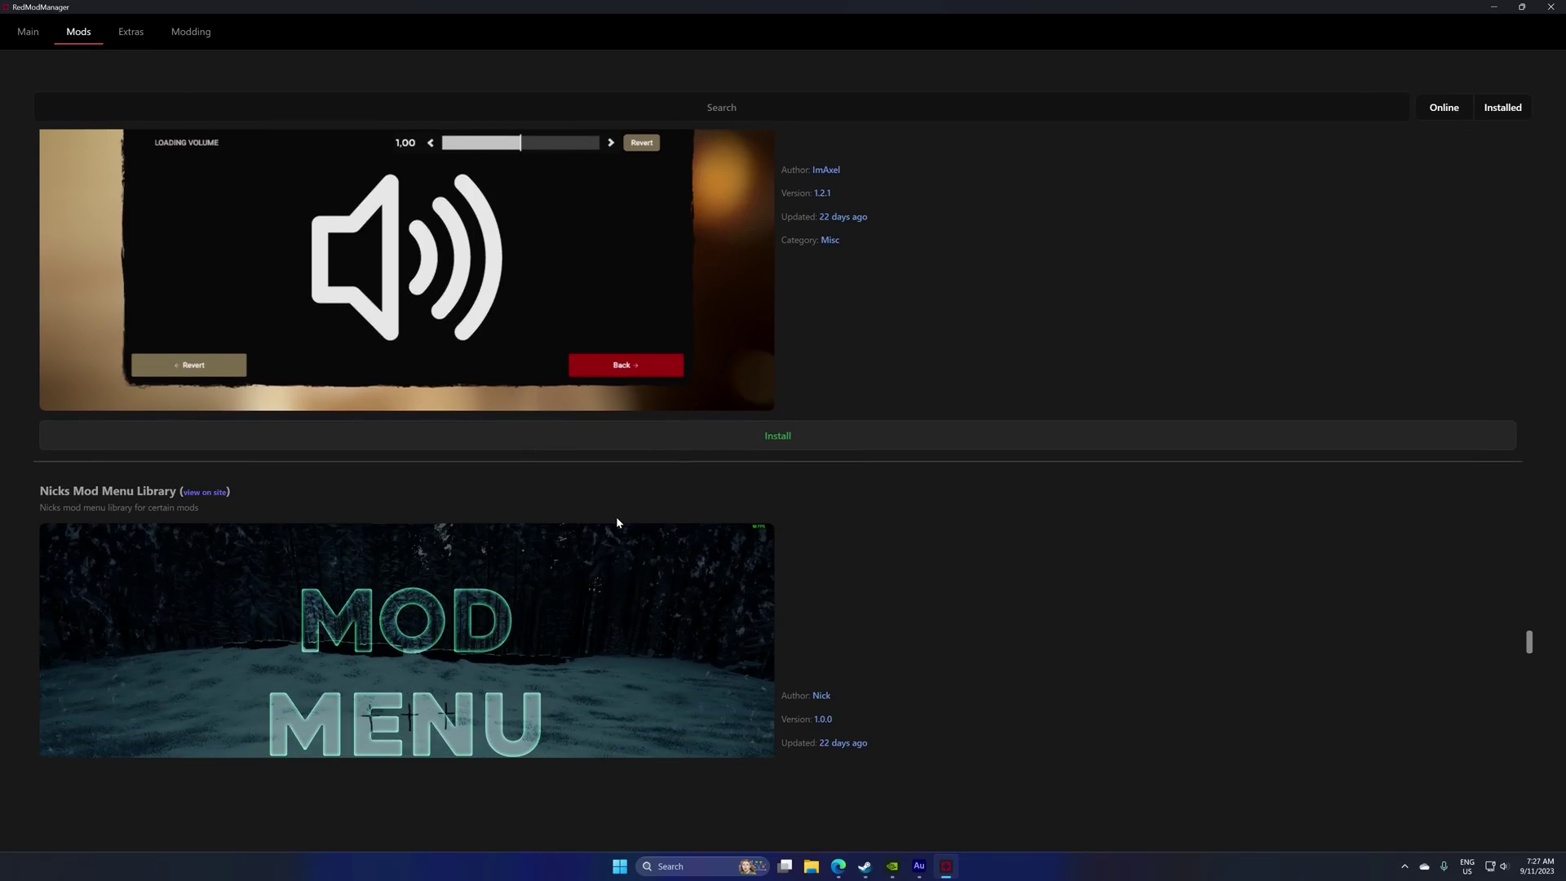
Step: Review the UnityExplorer install option, the mod project template and the RedLoader setup page, and return to the mod list
left_click(130, 31)
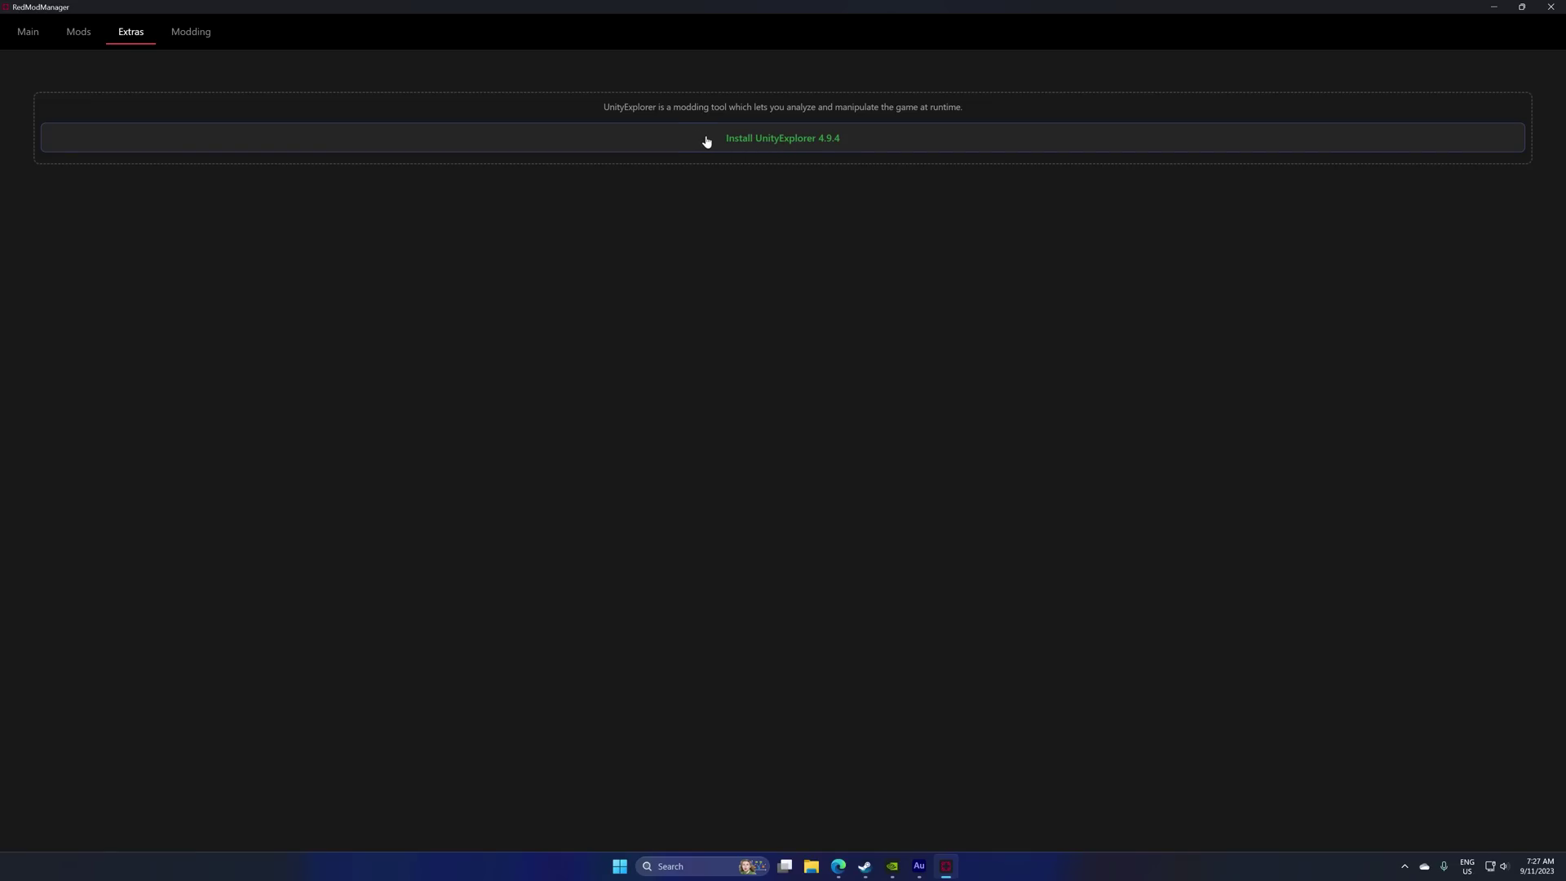
key("ctrl+Tab")
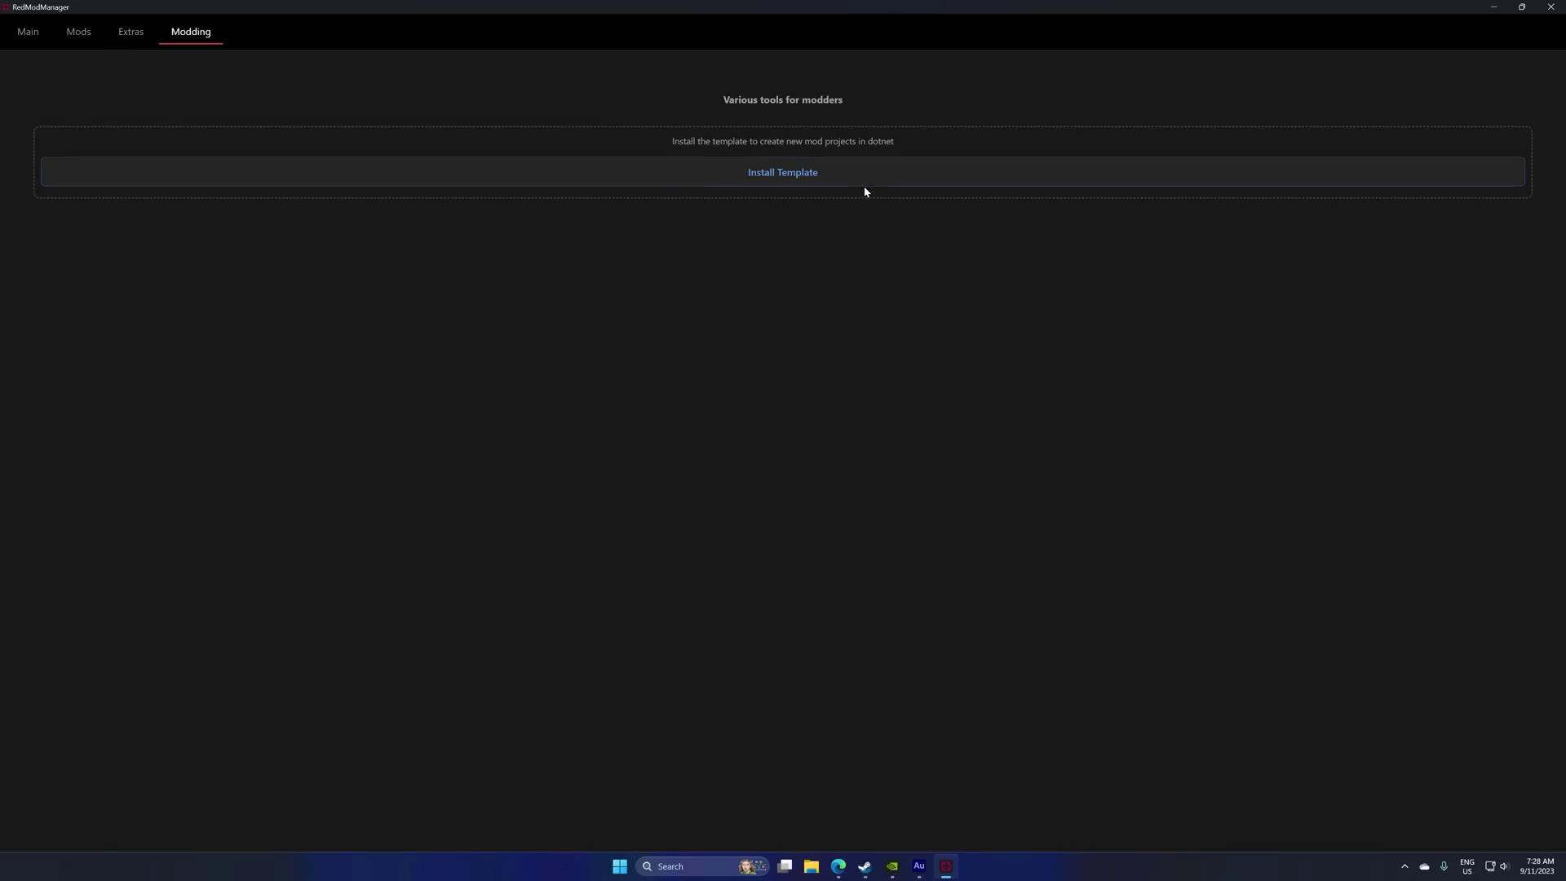
left_click(38, 39)
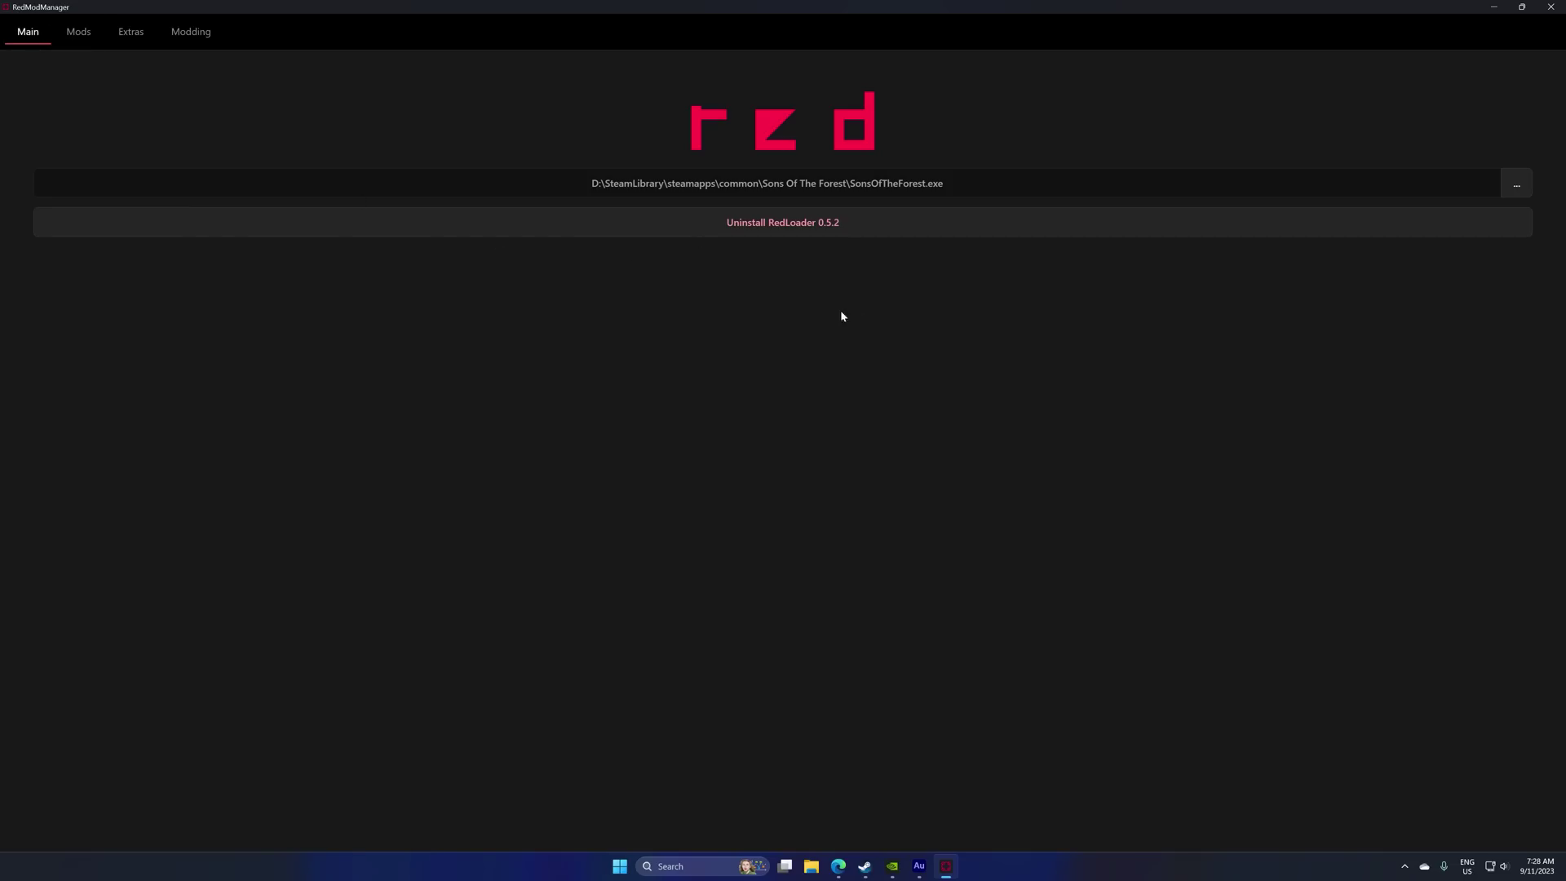
key("ctrl+Tab")
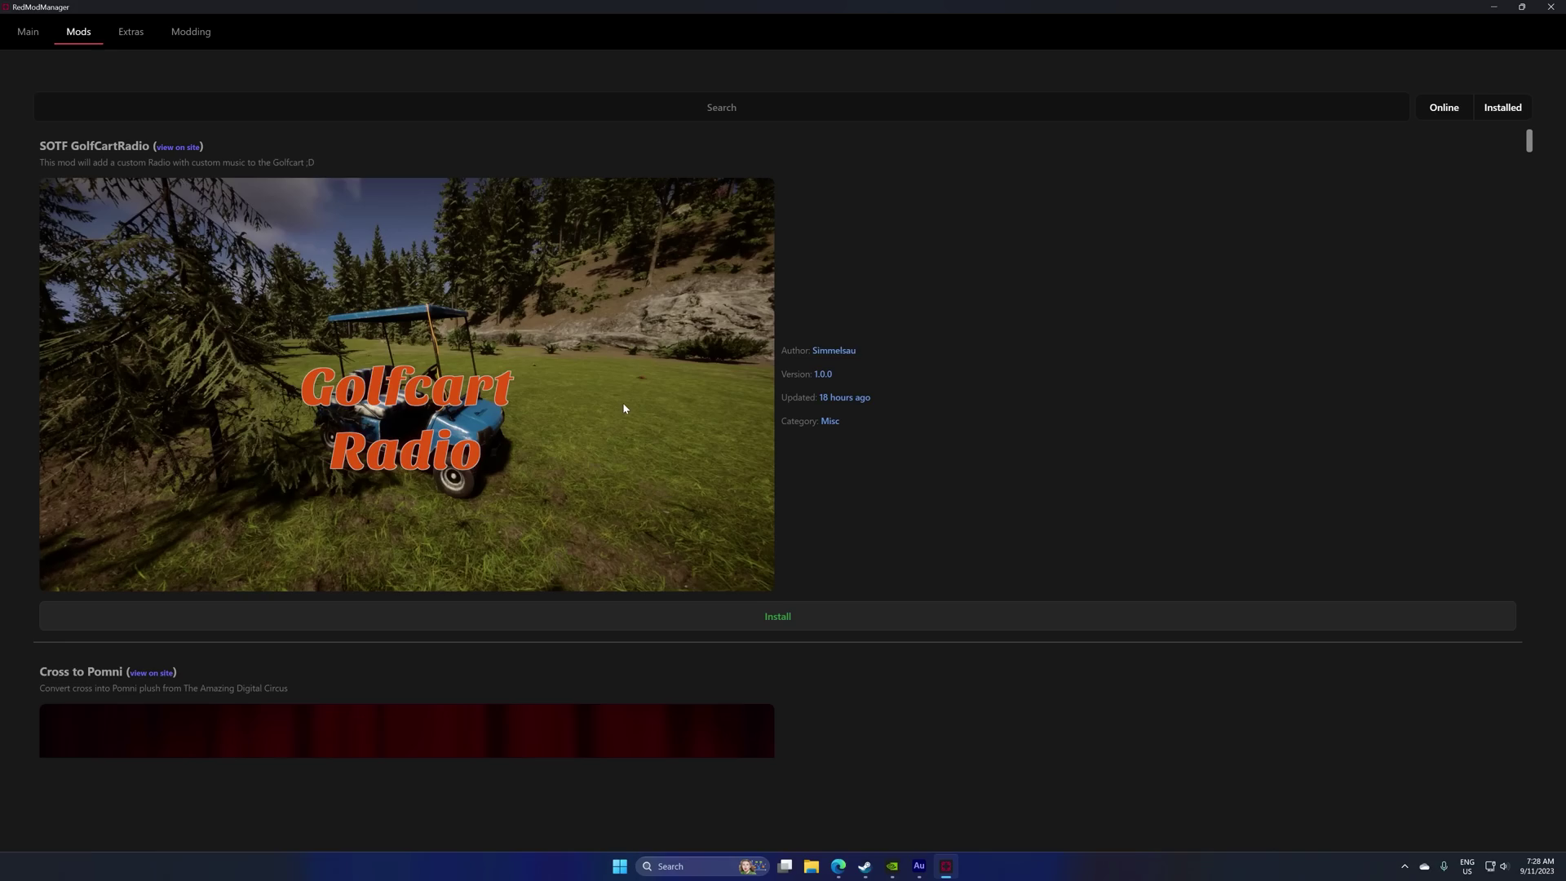
Step: Launch Sons Of The Forest from Steam and inspect the in-game settings of the SonsGameManager and RedEffect mods
left_click(249, 269)
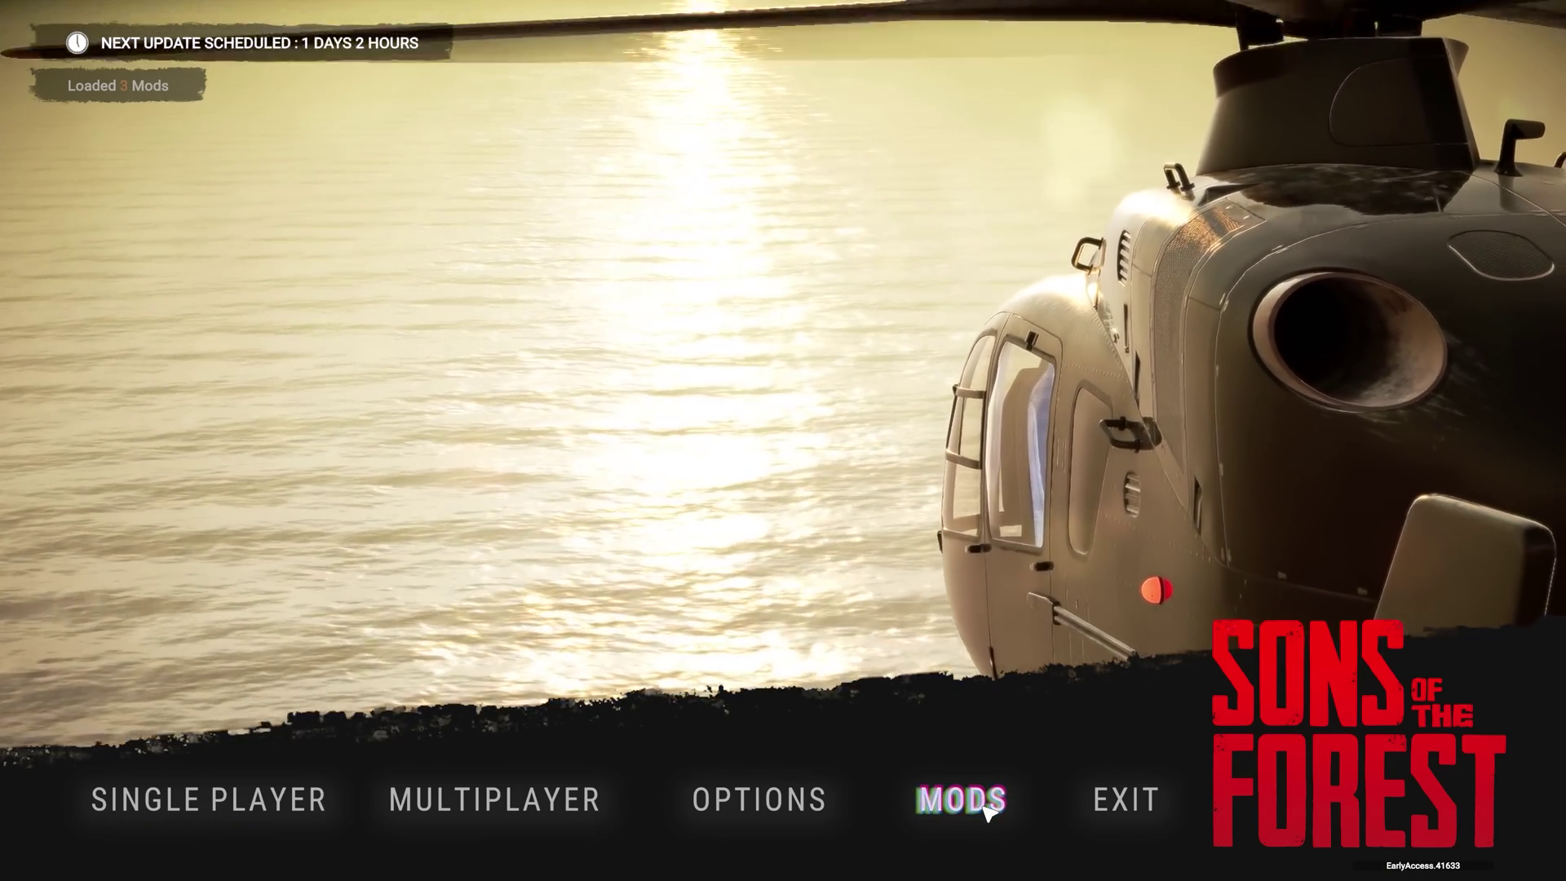
left_click(987, 803)
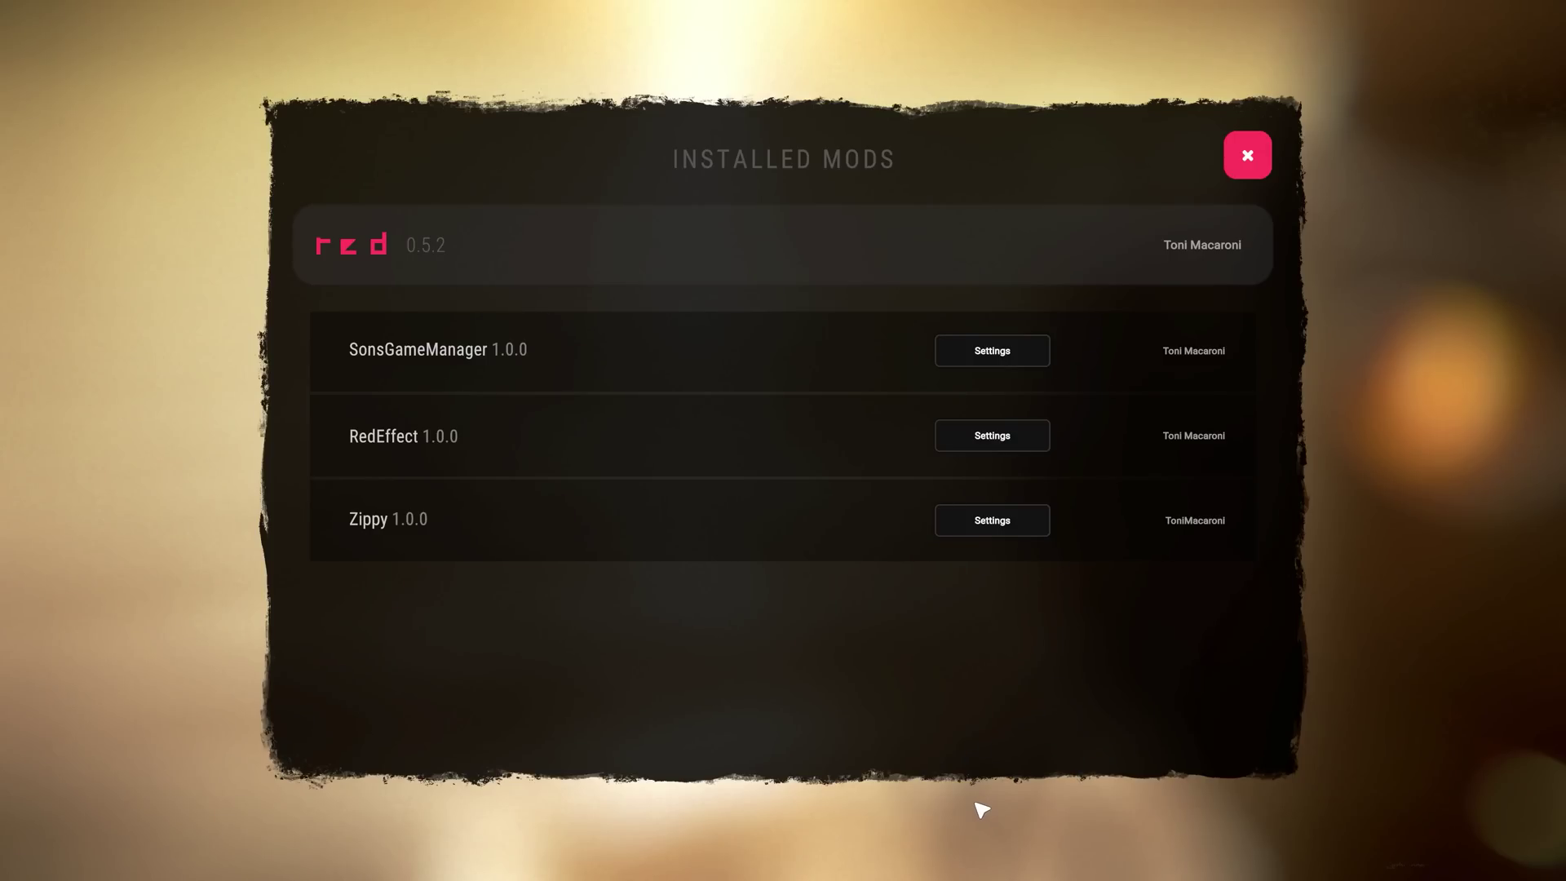
left_click(1000, 352)
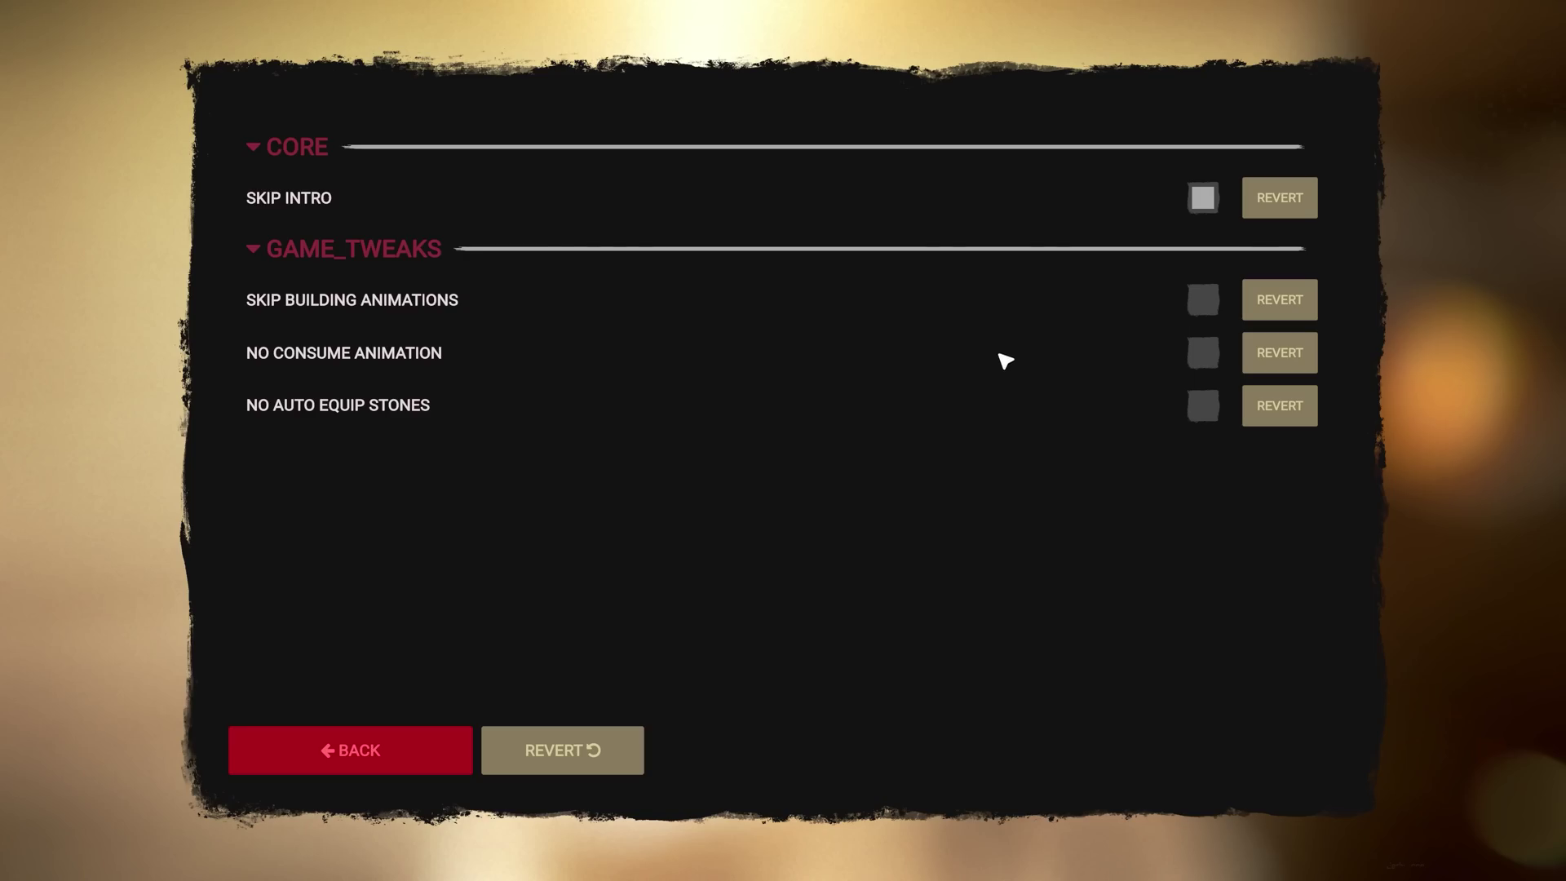
left_click(420, 746)
left_click(1006, 441)
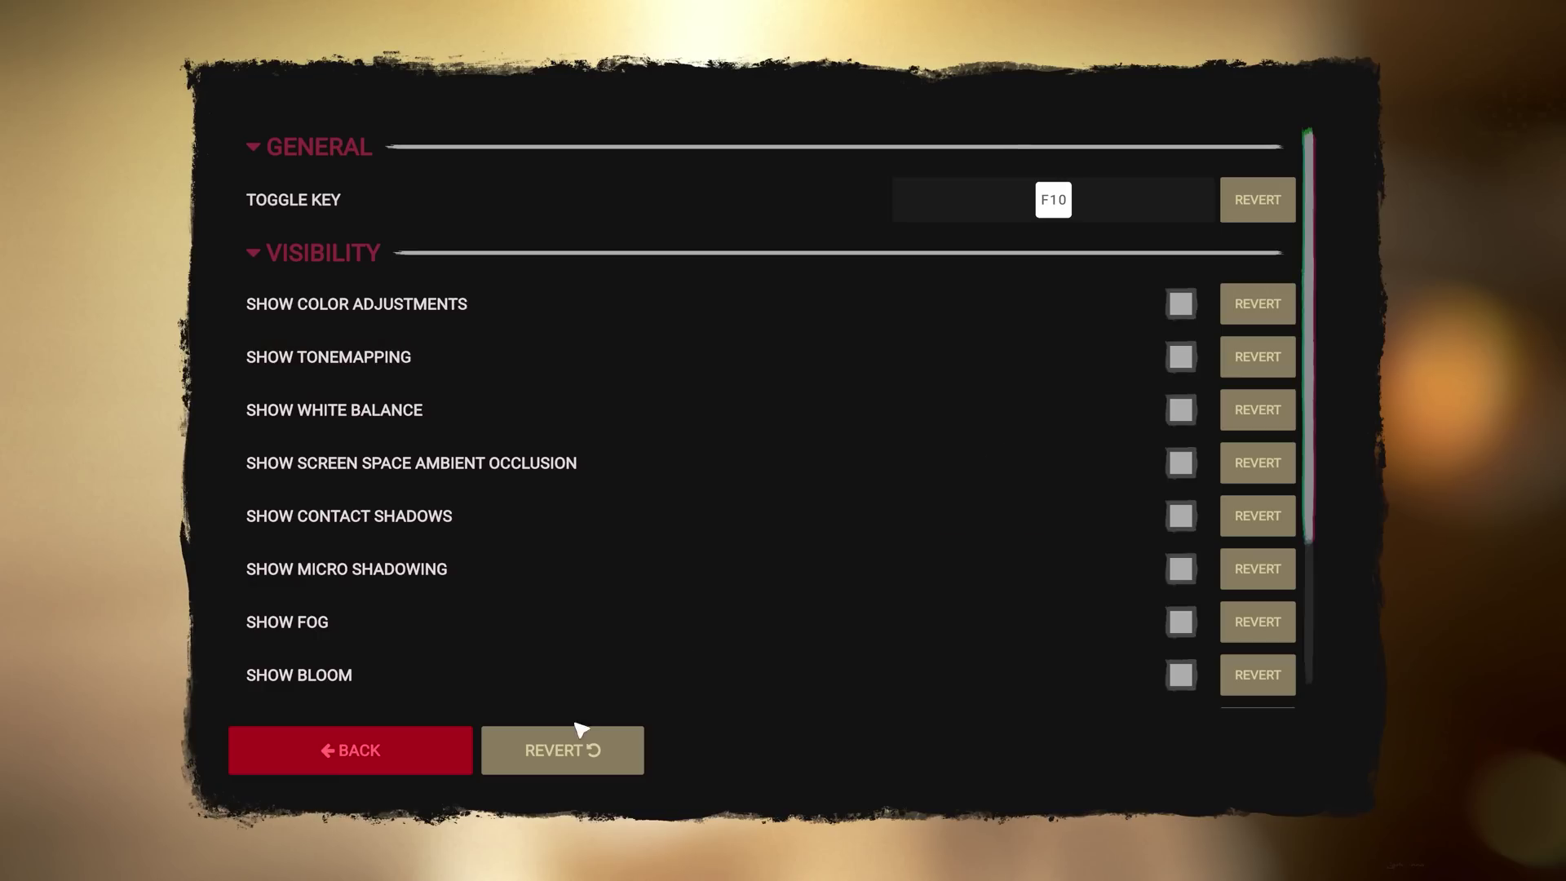
left_click(377, 770)
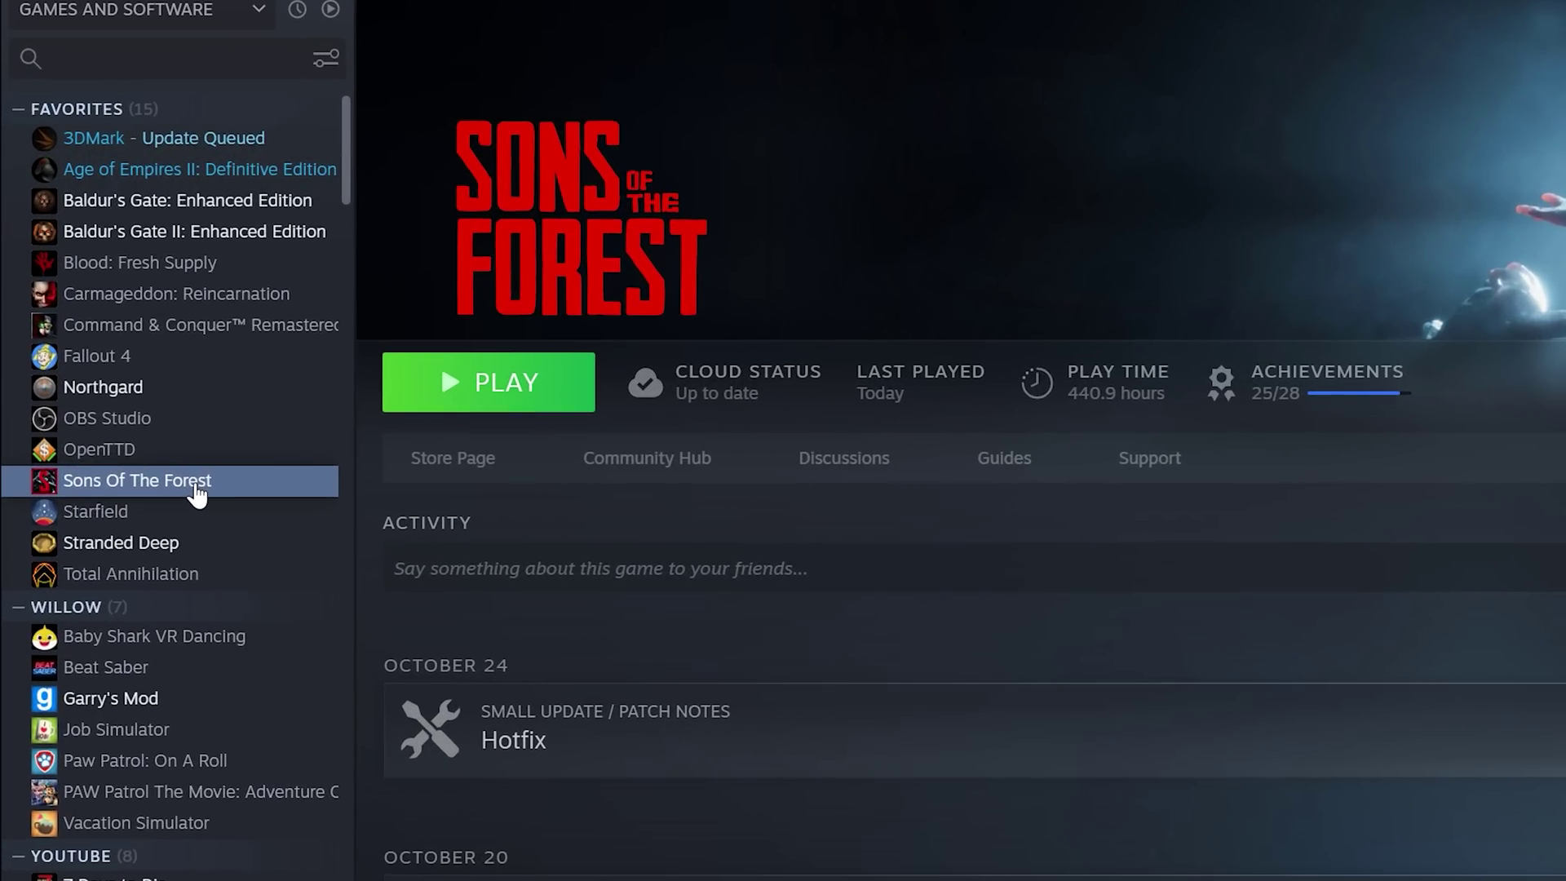
Step: Browse to the Sons Of The Forest installation folder from its Steam properties and open the UserData folder
right_click(197, 493)
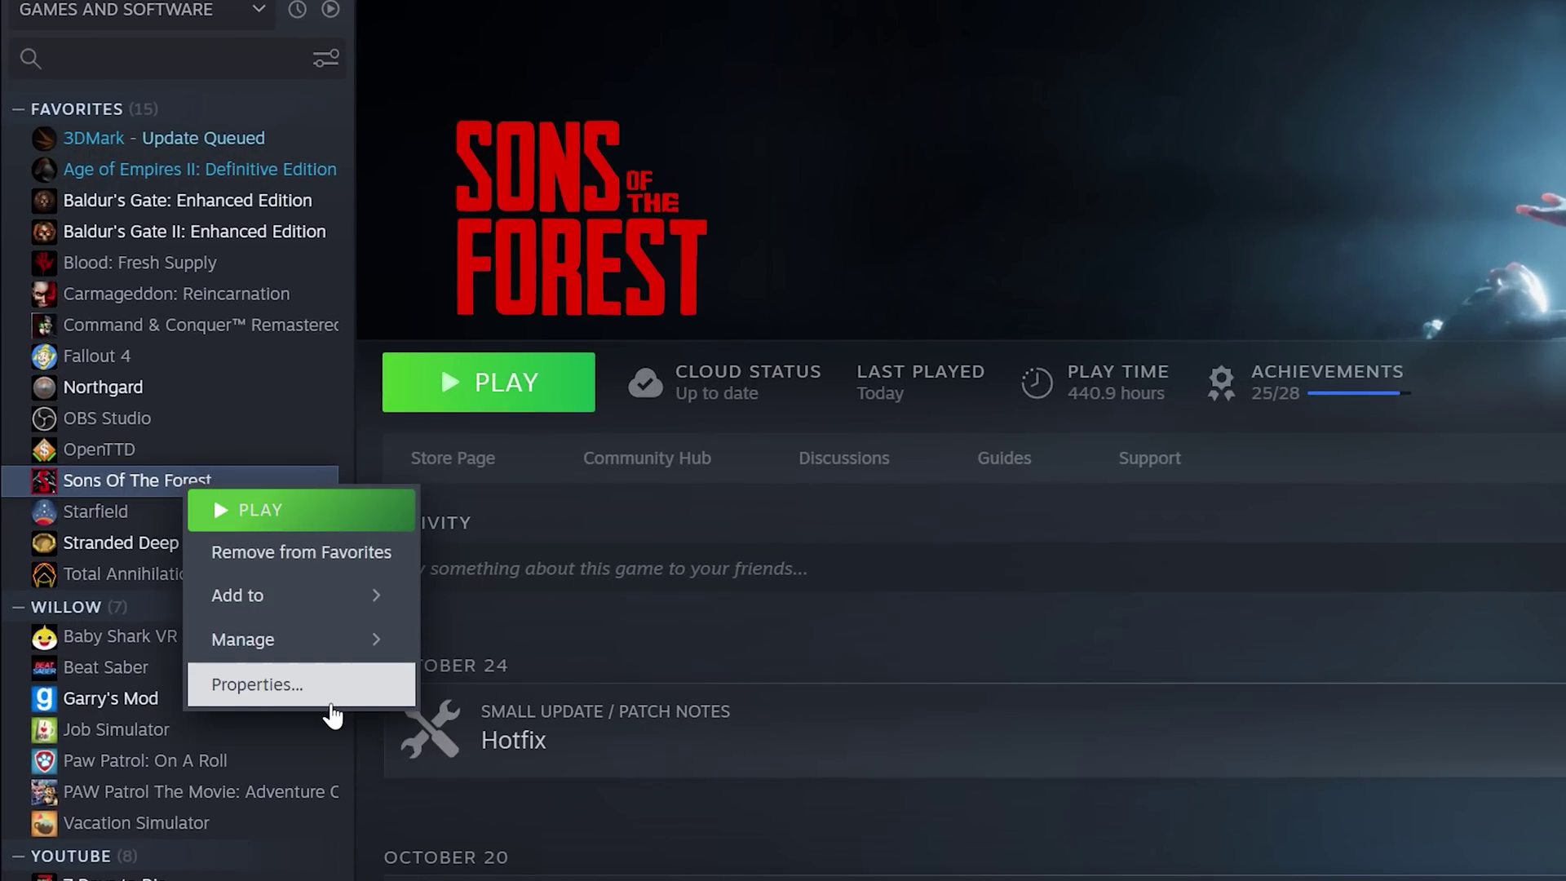
left_click(327, 686)
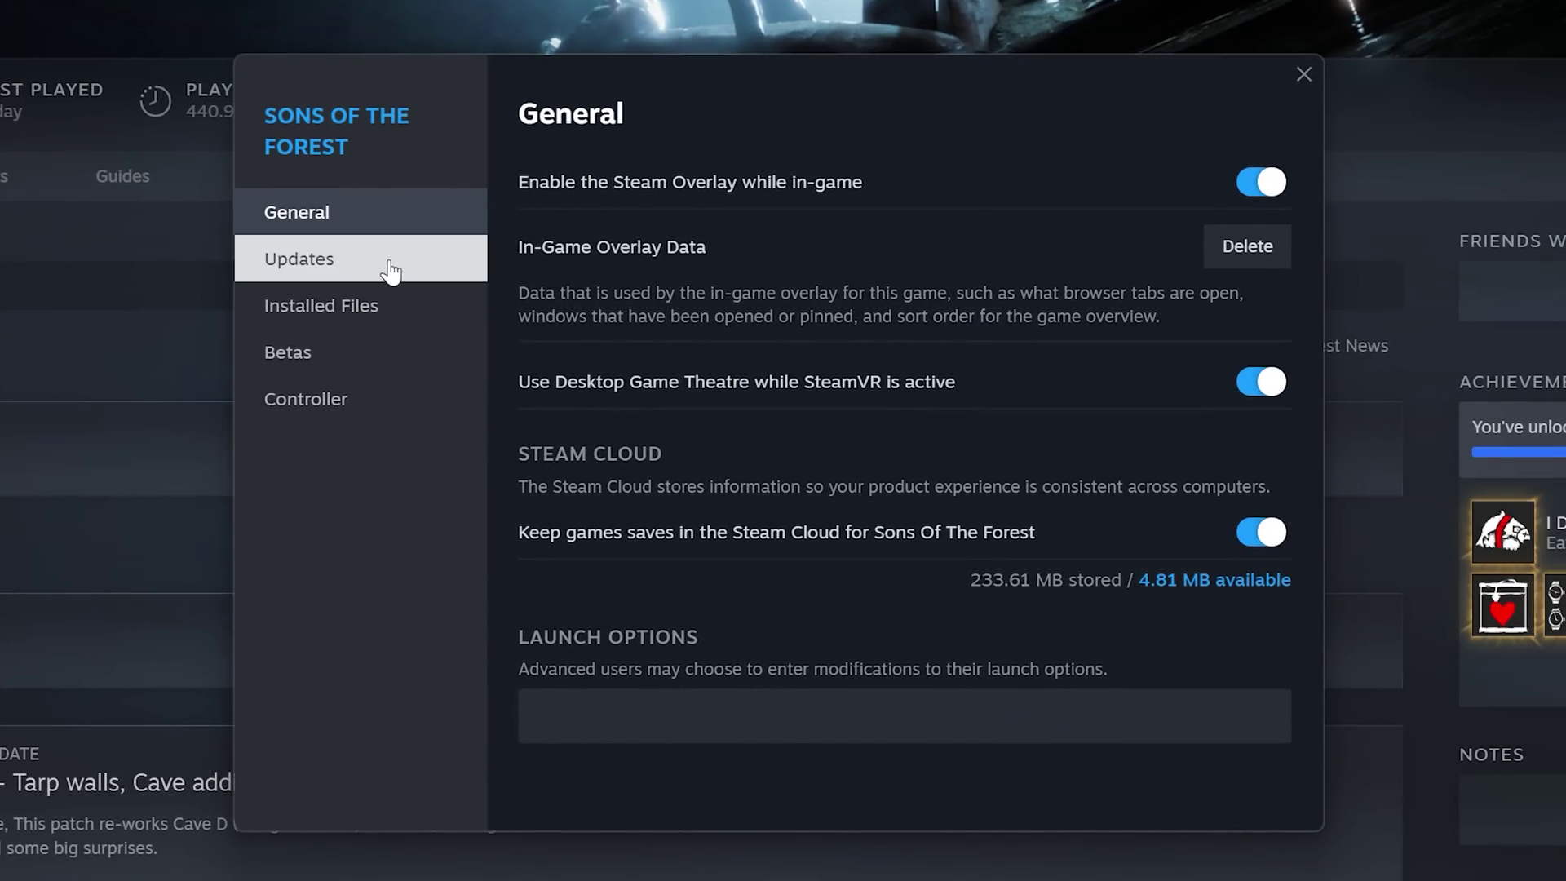
left_click(449, 329)
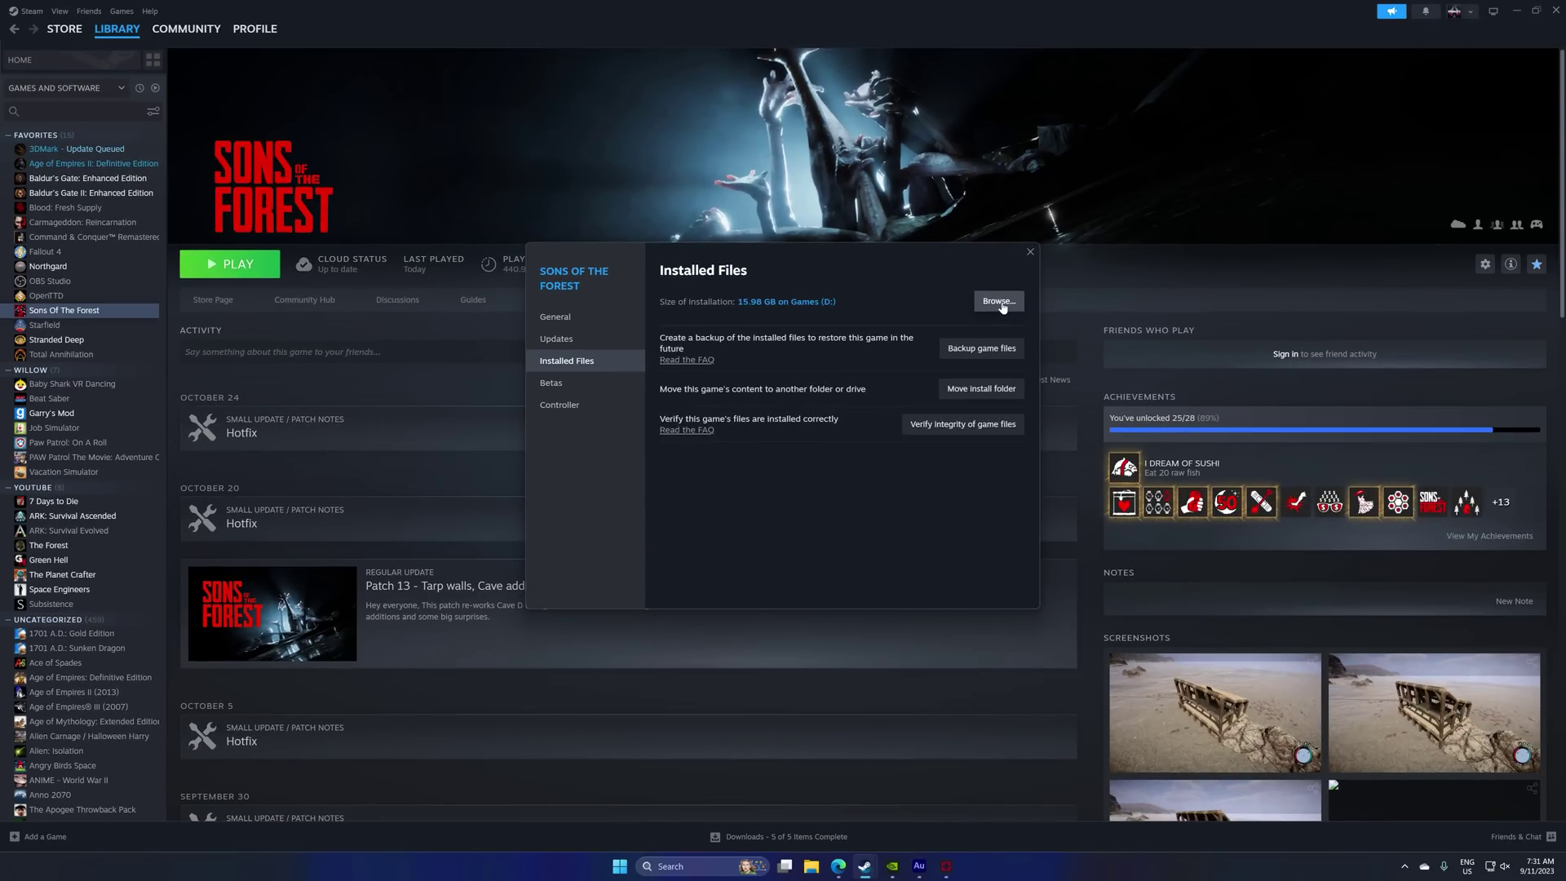
left_click(999, 301)
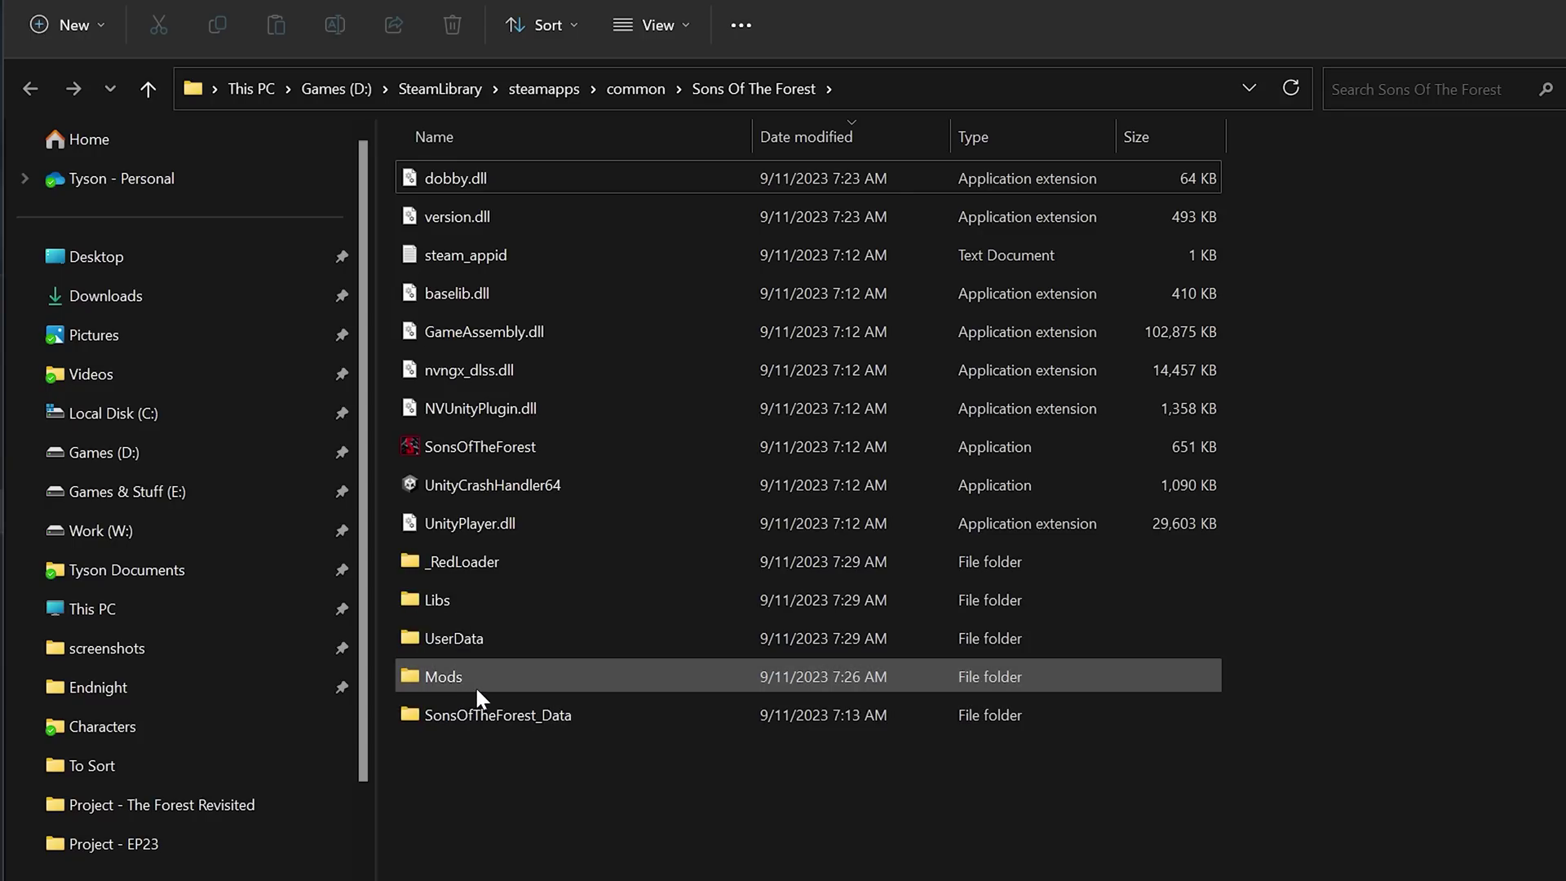
double_click(545, 650)
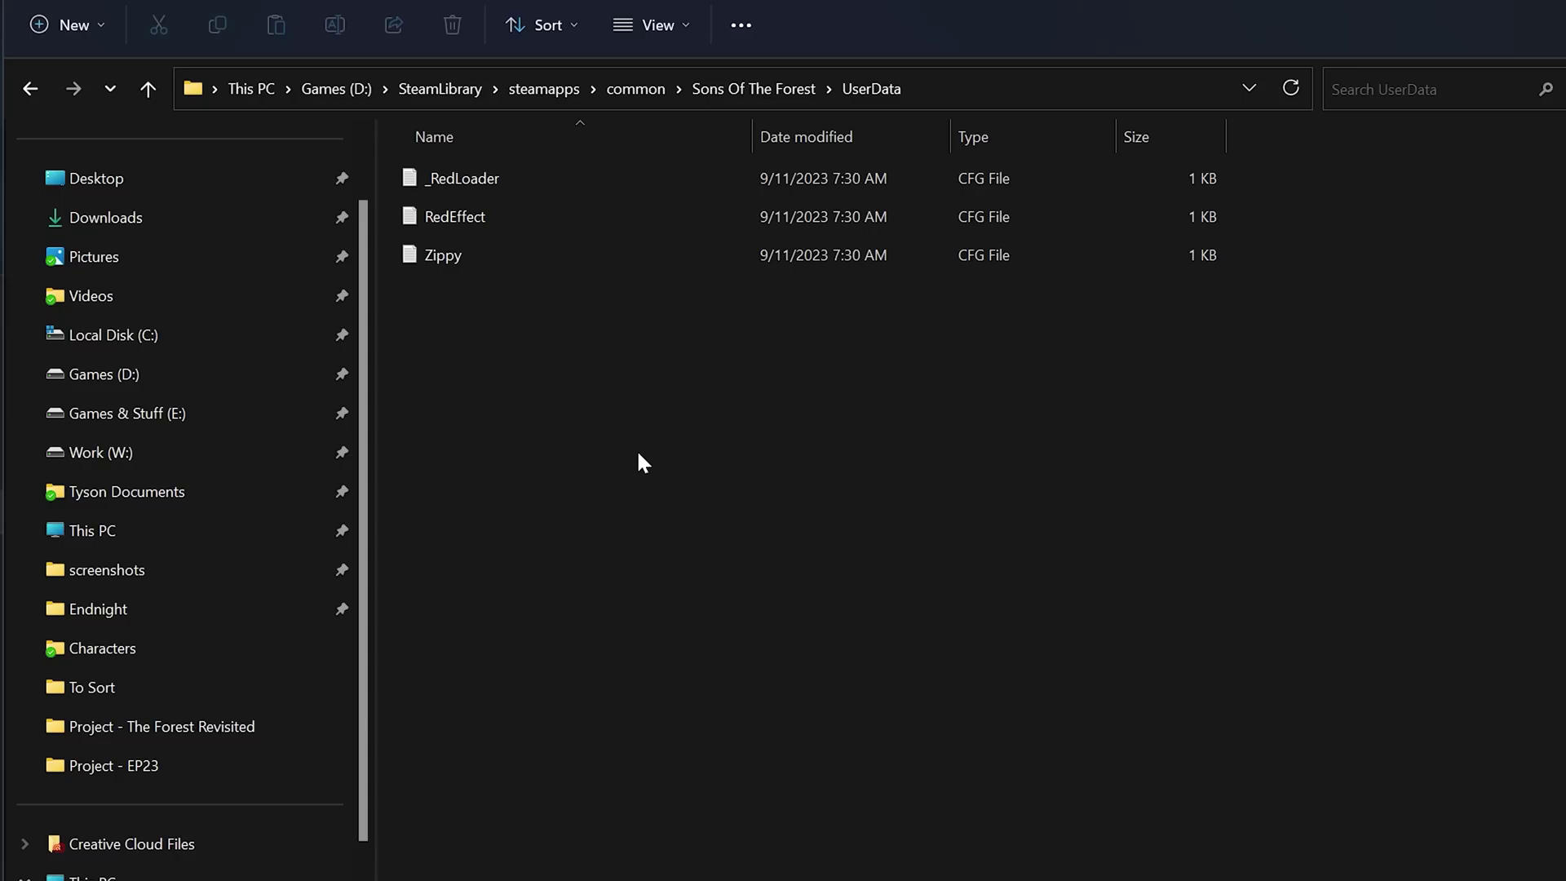
Step: Set toggle_console_key to "F11" in the _RedLoader config file, close the duplicate copy and save the file
double_click(534, 176)
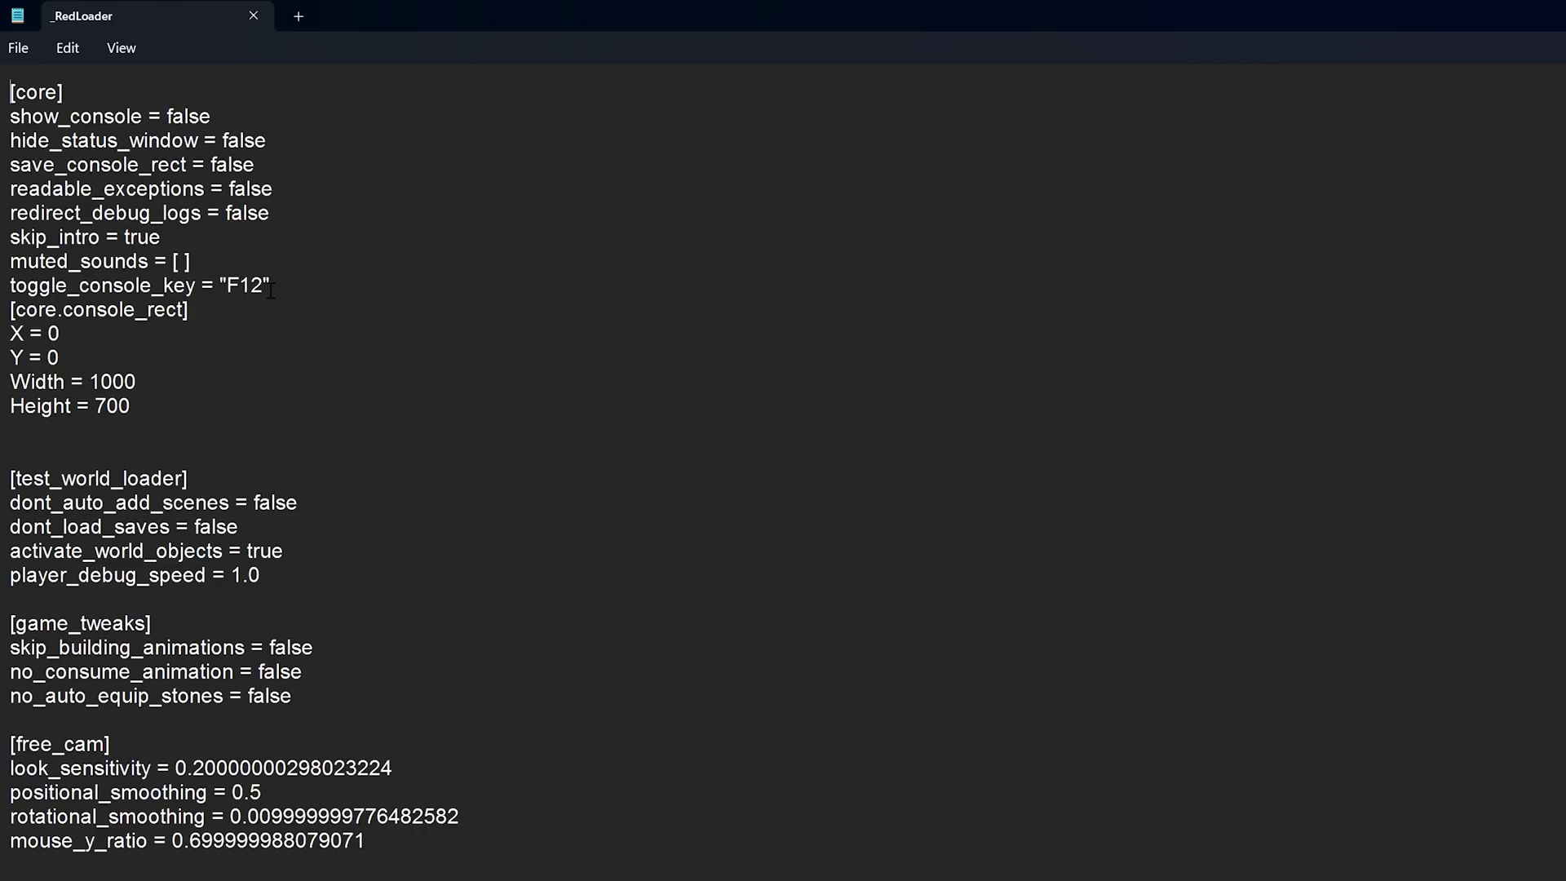
left_click_drag(264, 286, 255, 286)
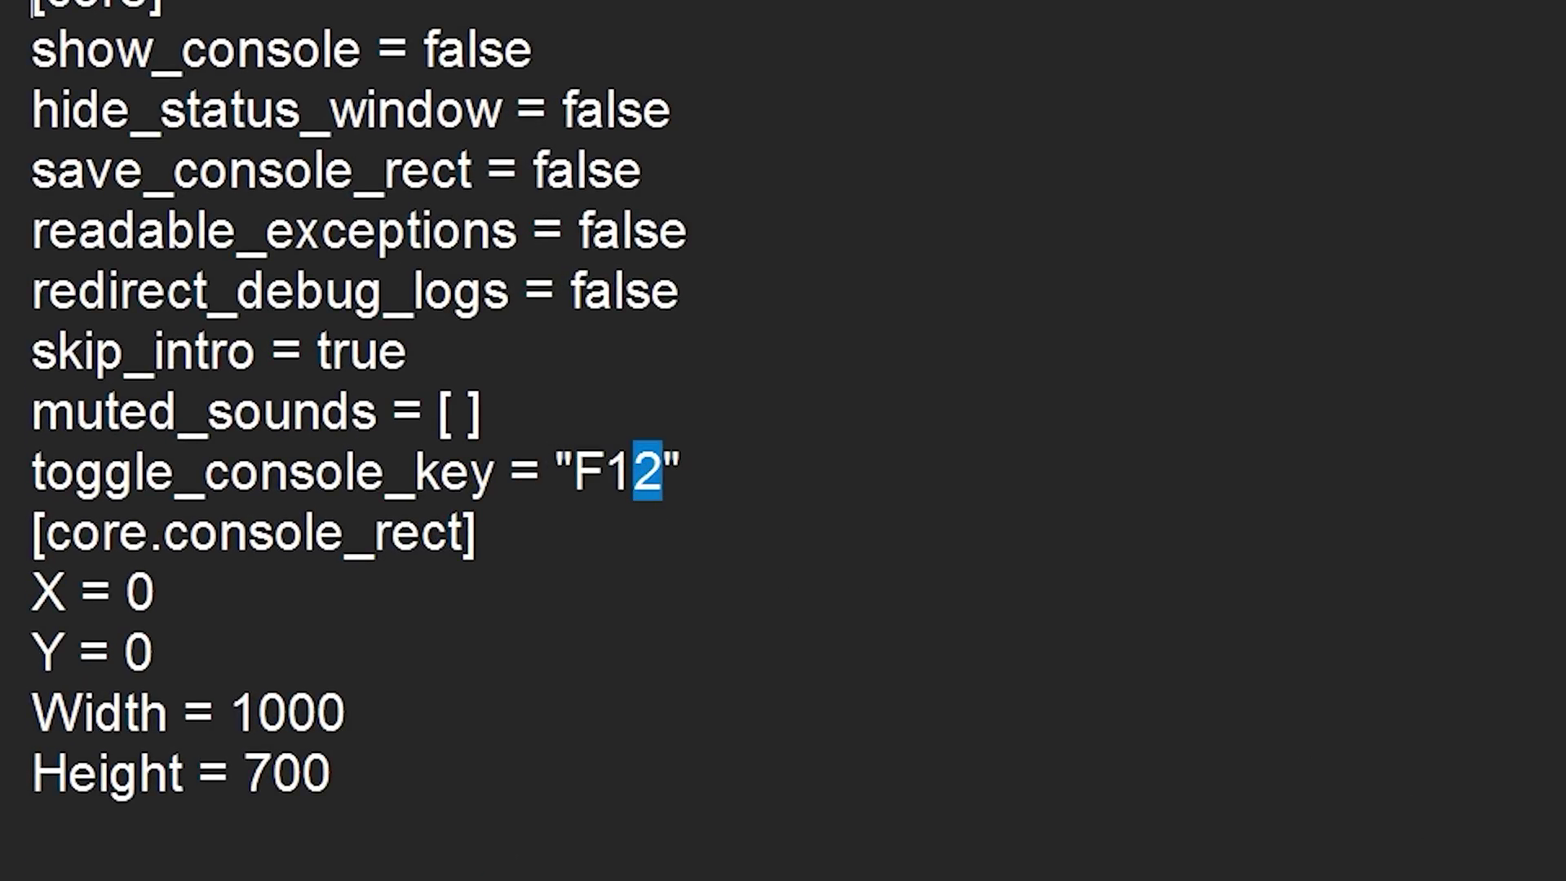
type("1")
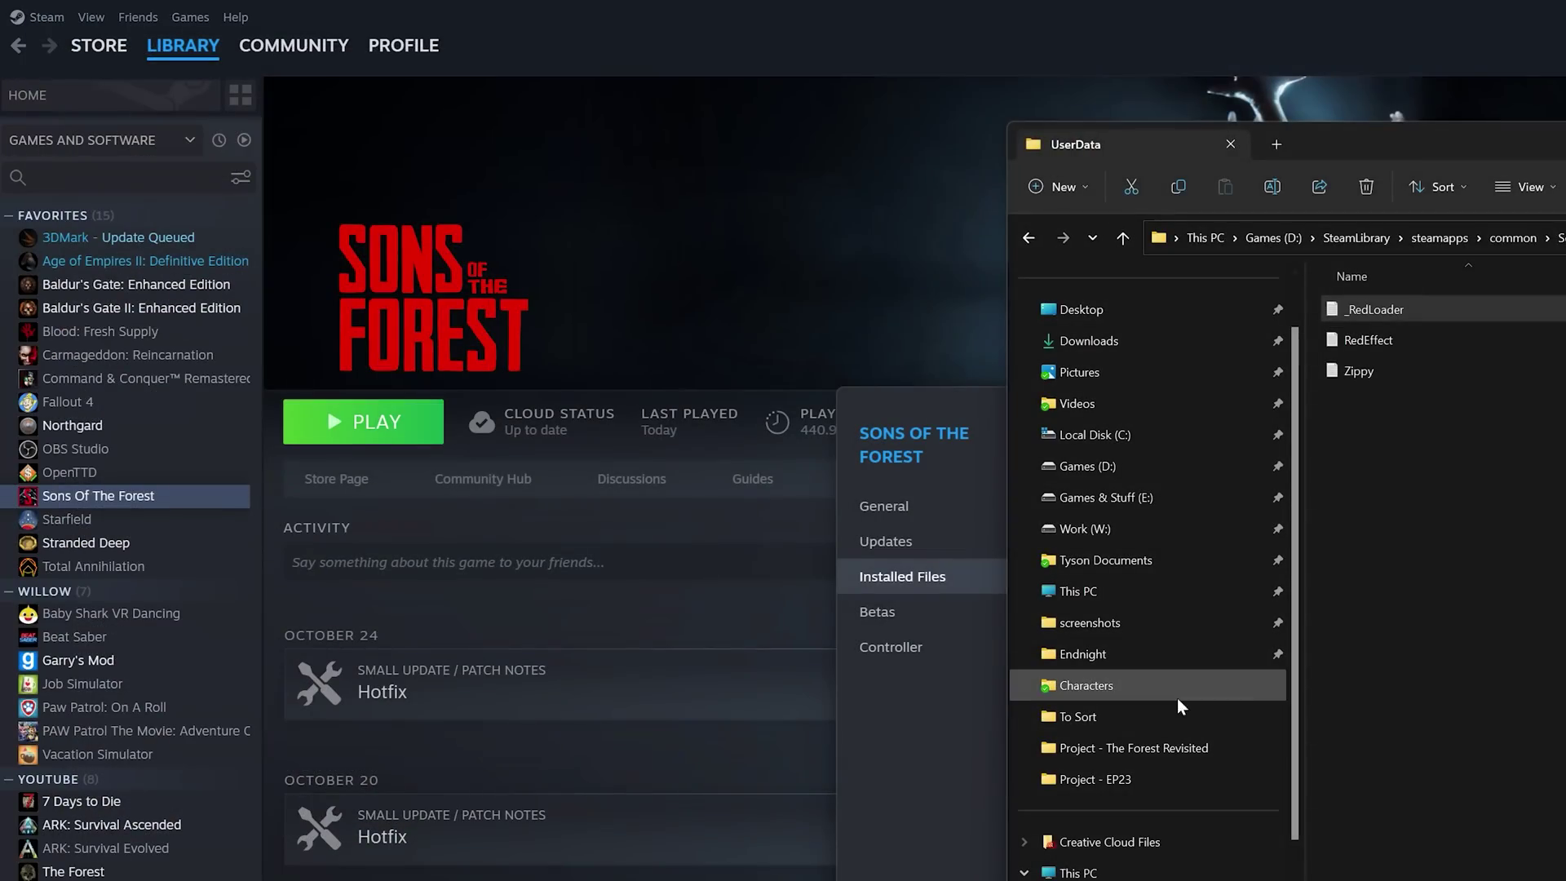
double_click(1431, 314)
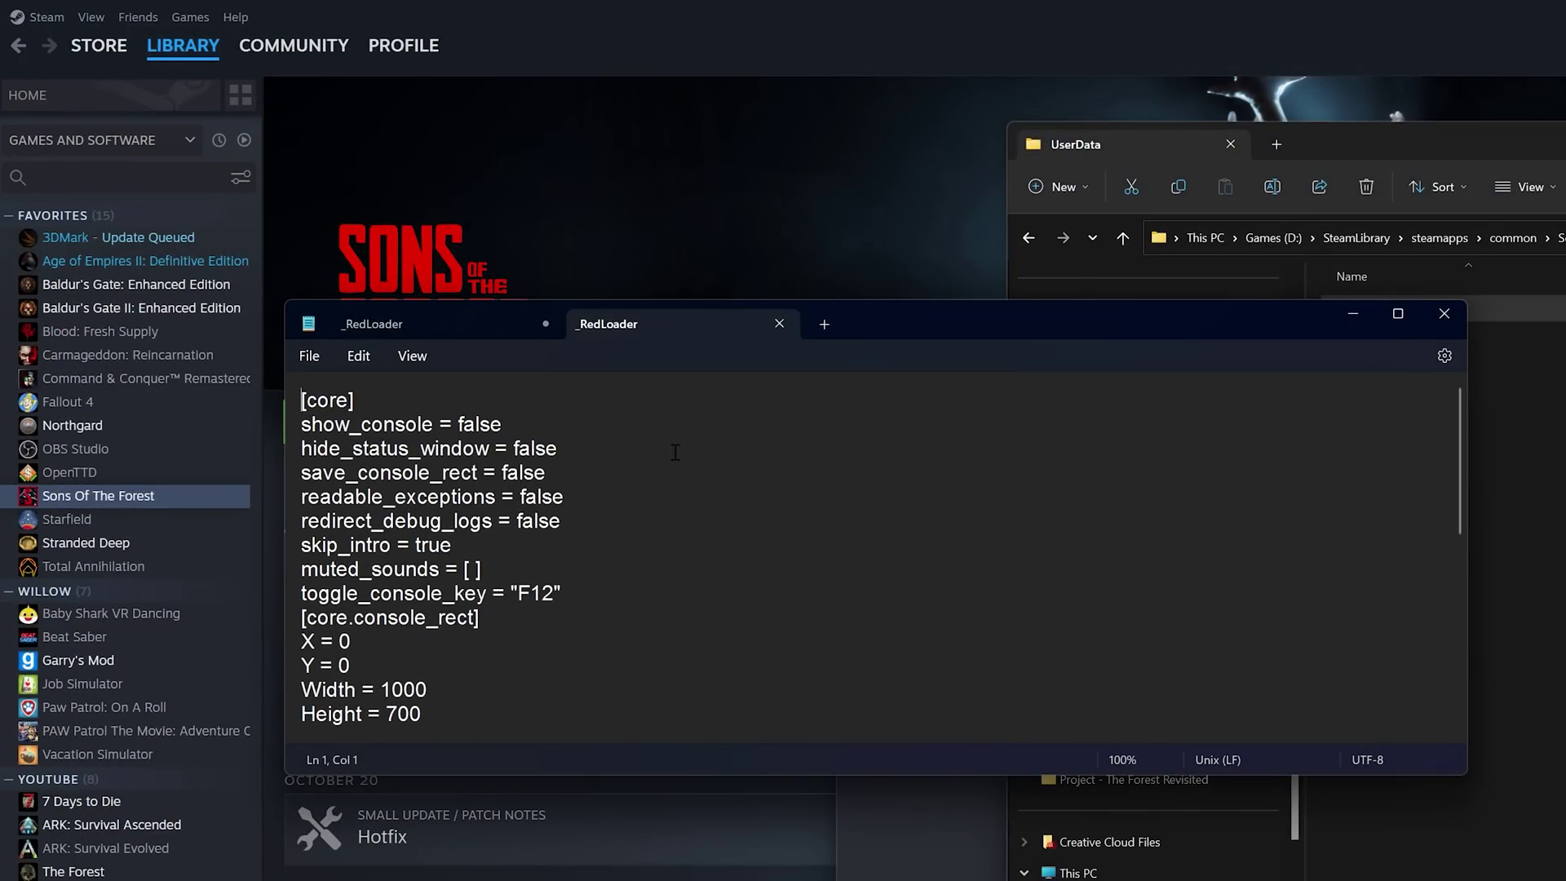
left_click(779, 324)
left_click(309, 355)
left_click(334, 487)
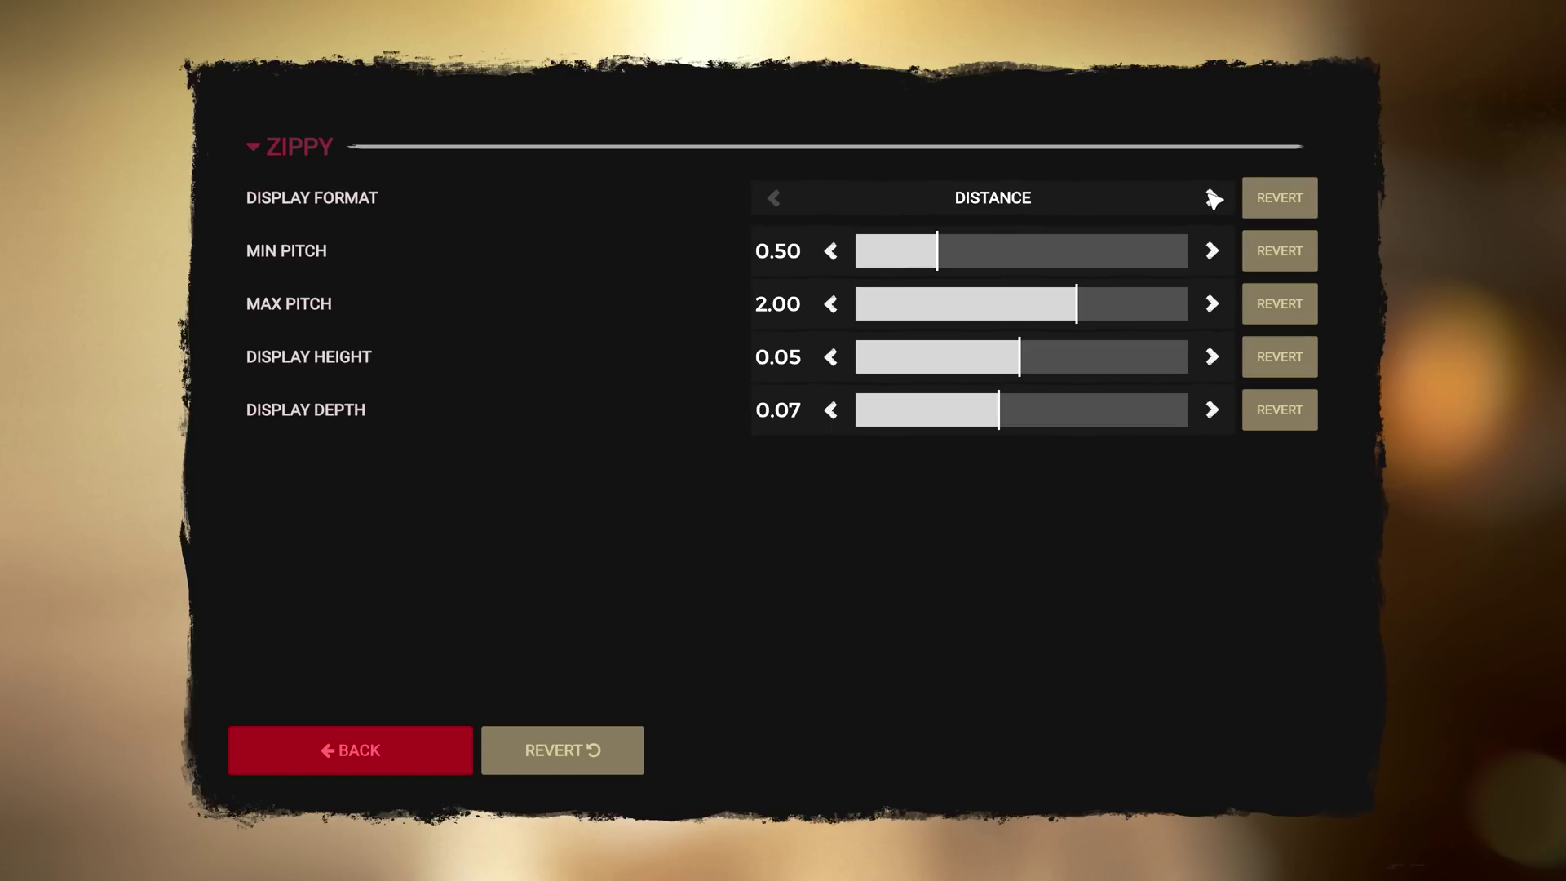
Step: Set the Zippy mod's display format to Percentage in the game's mod settings
left_click(1212, 198)
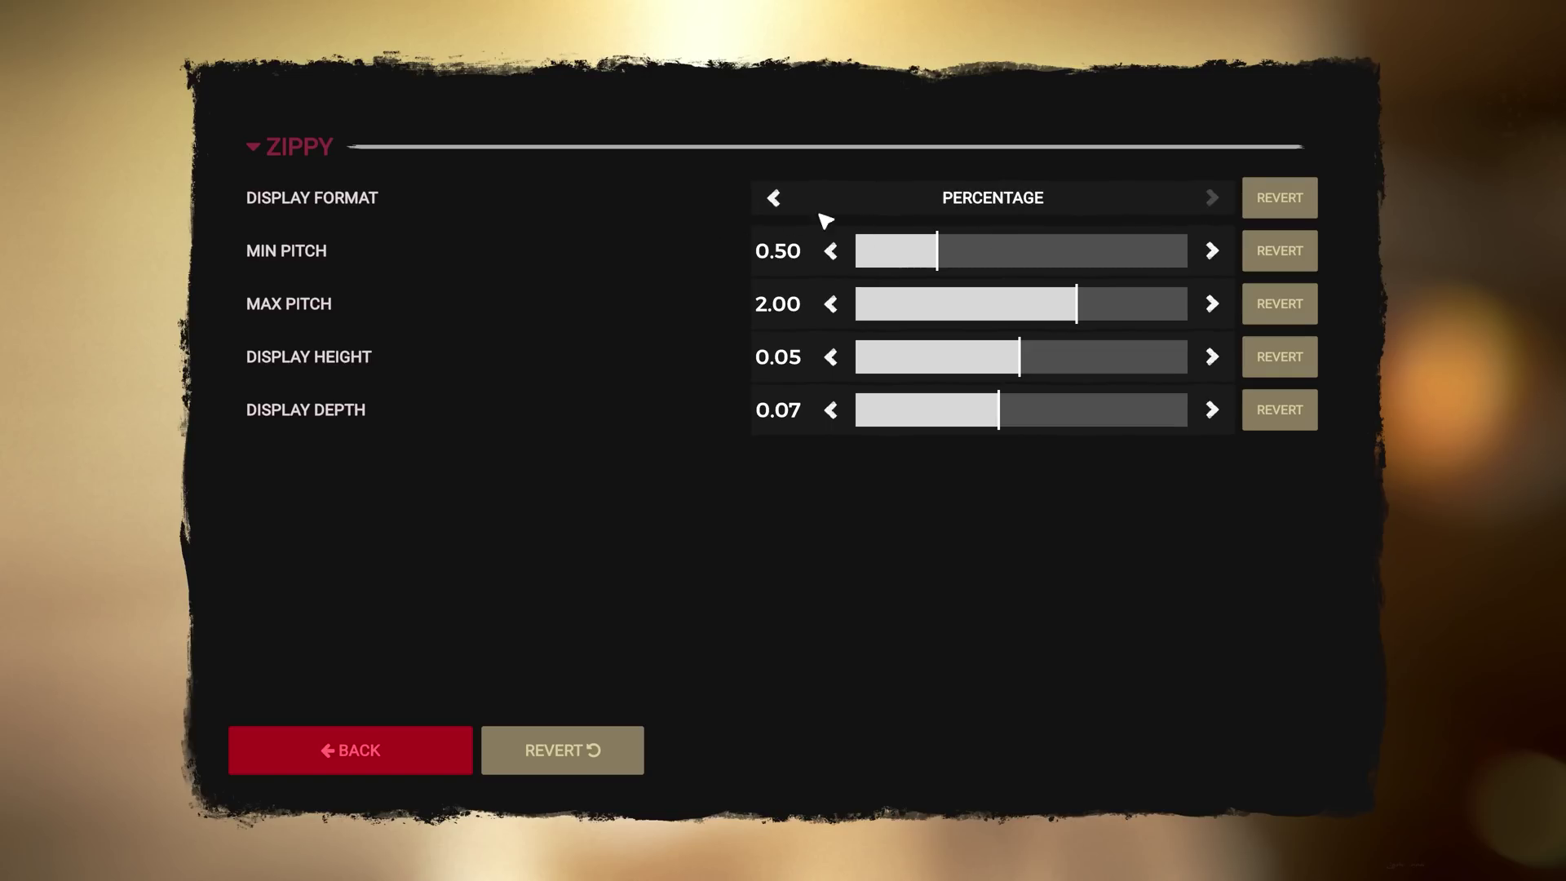
key("Escape")
Step: Look through the RedEffect mod's options and enable Skip Building Animations in the SonsGameManager settings
left_click(990, 438)
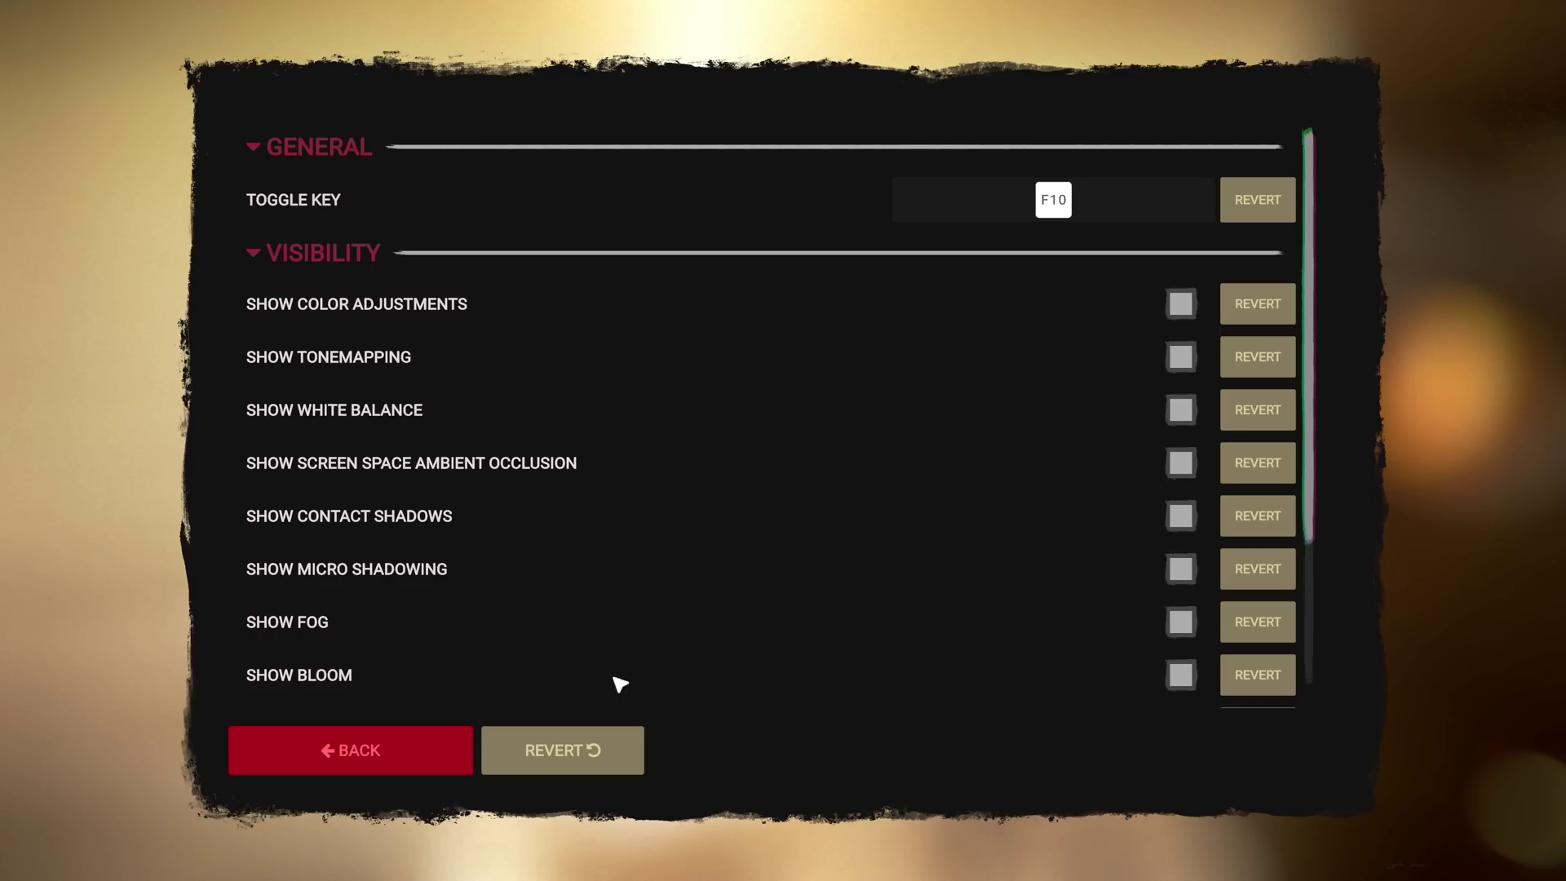
scroll(954, 536, "down", 1)
scroll(1058, 432, "down", 1)
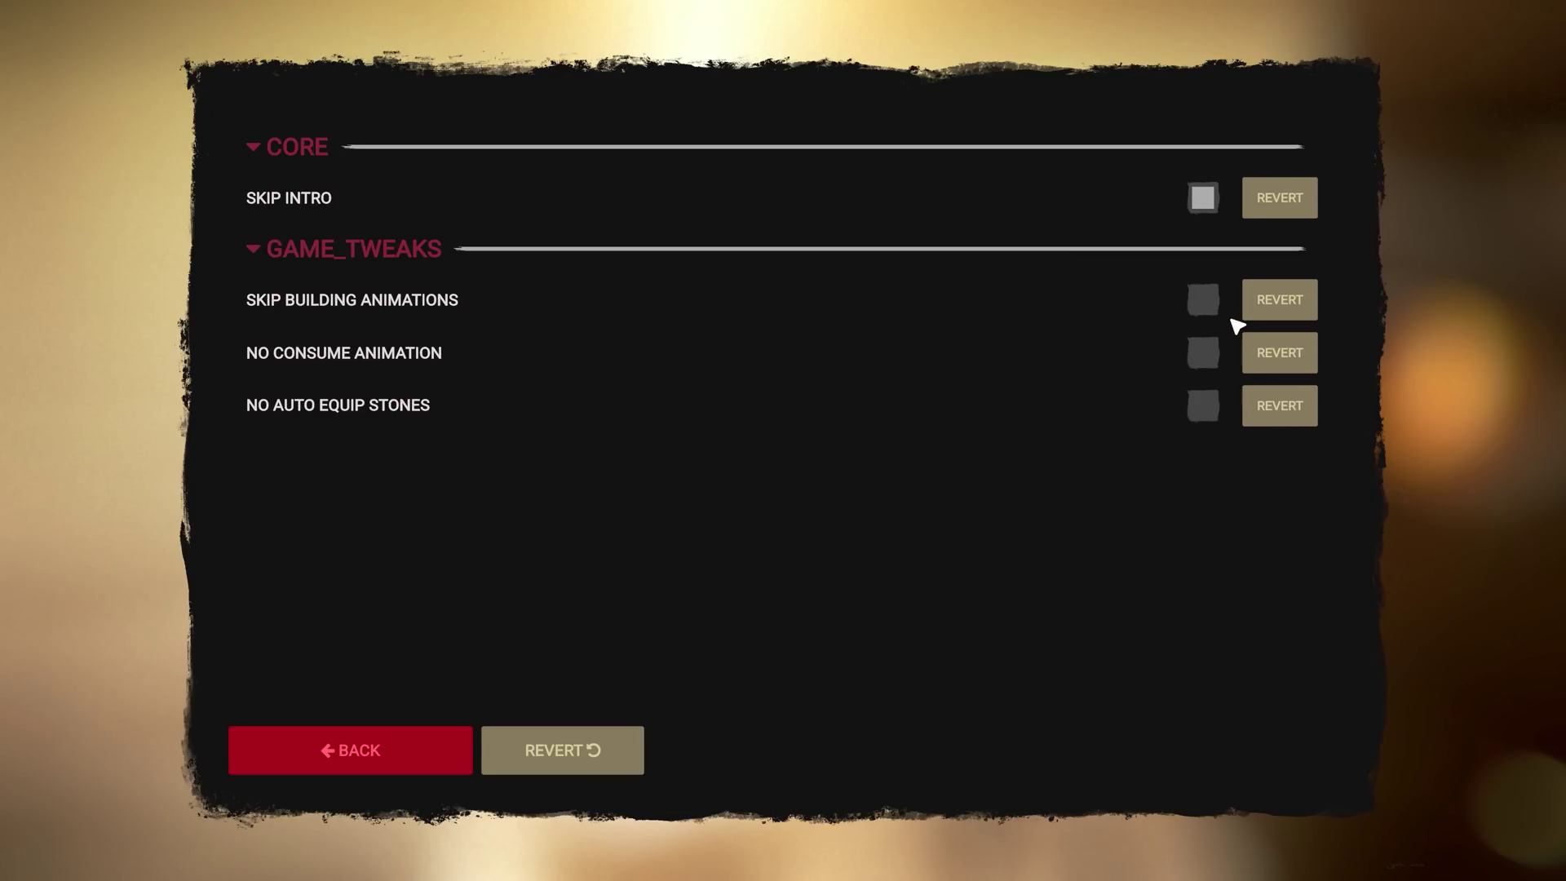
left_click(1209, 313)
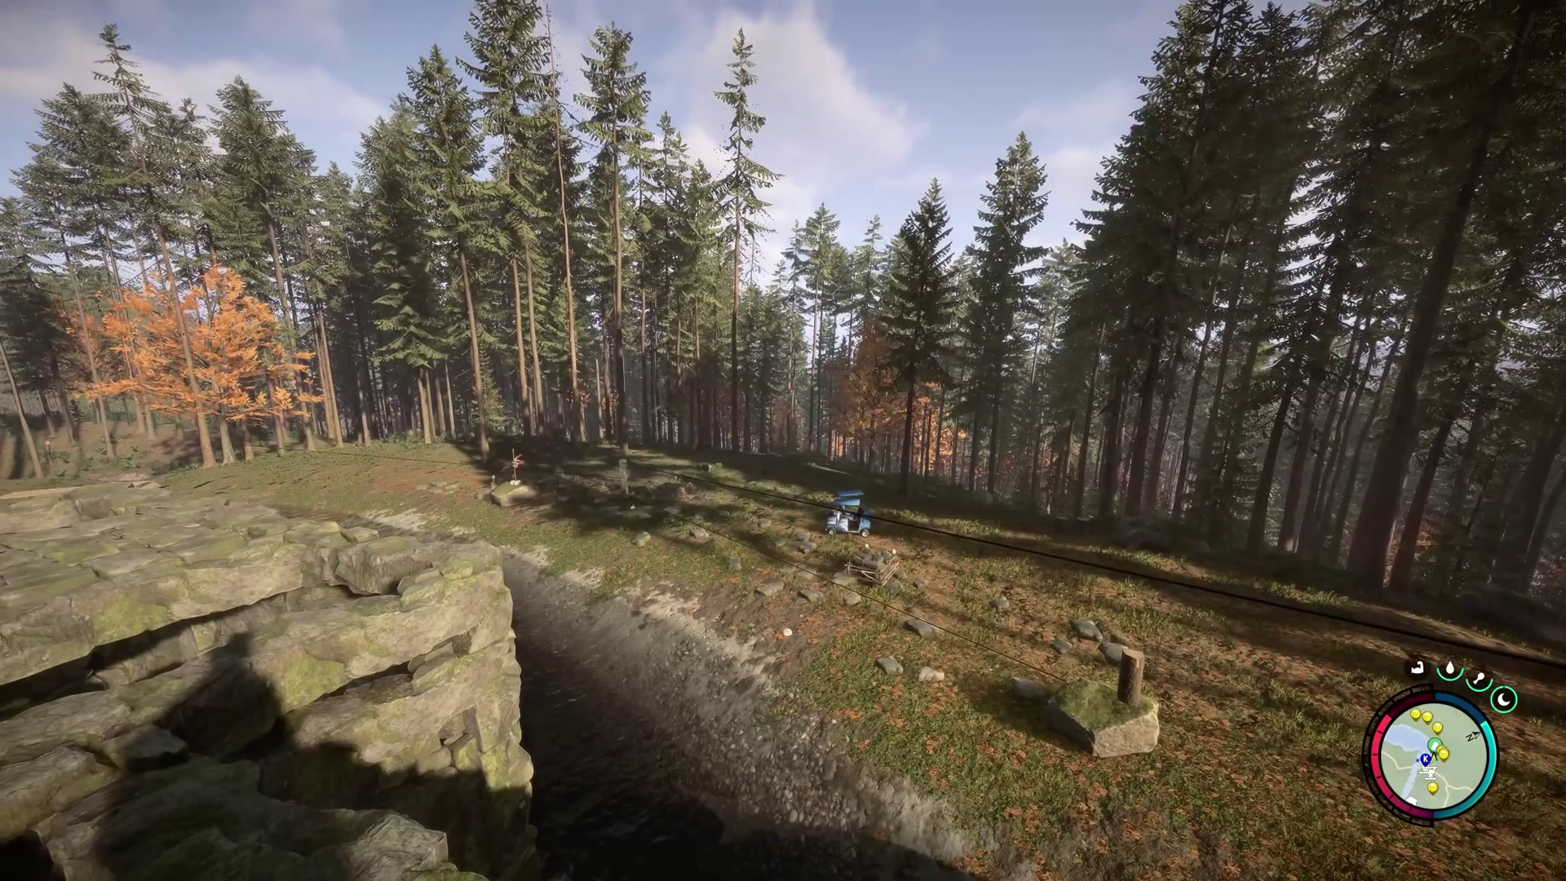
Step: Run the xfreecam command in the in-game console
key("F1")
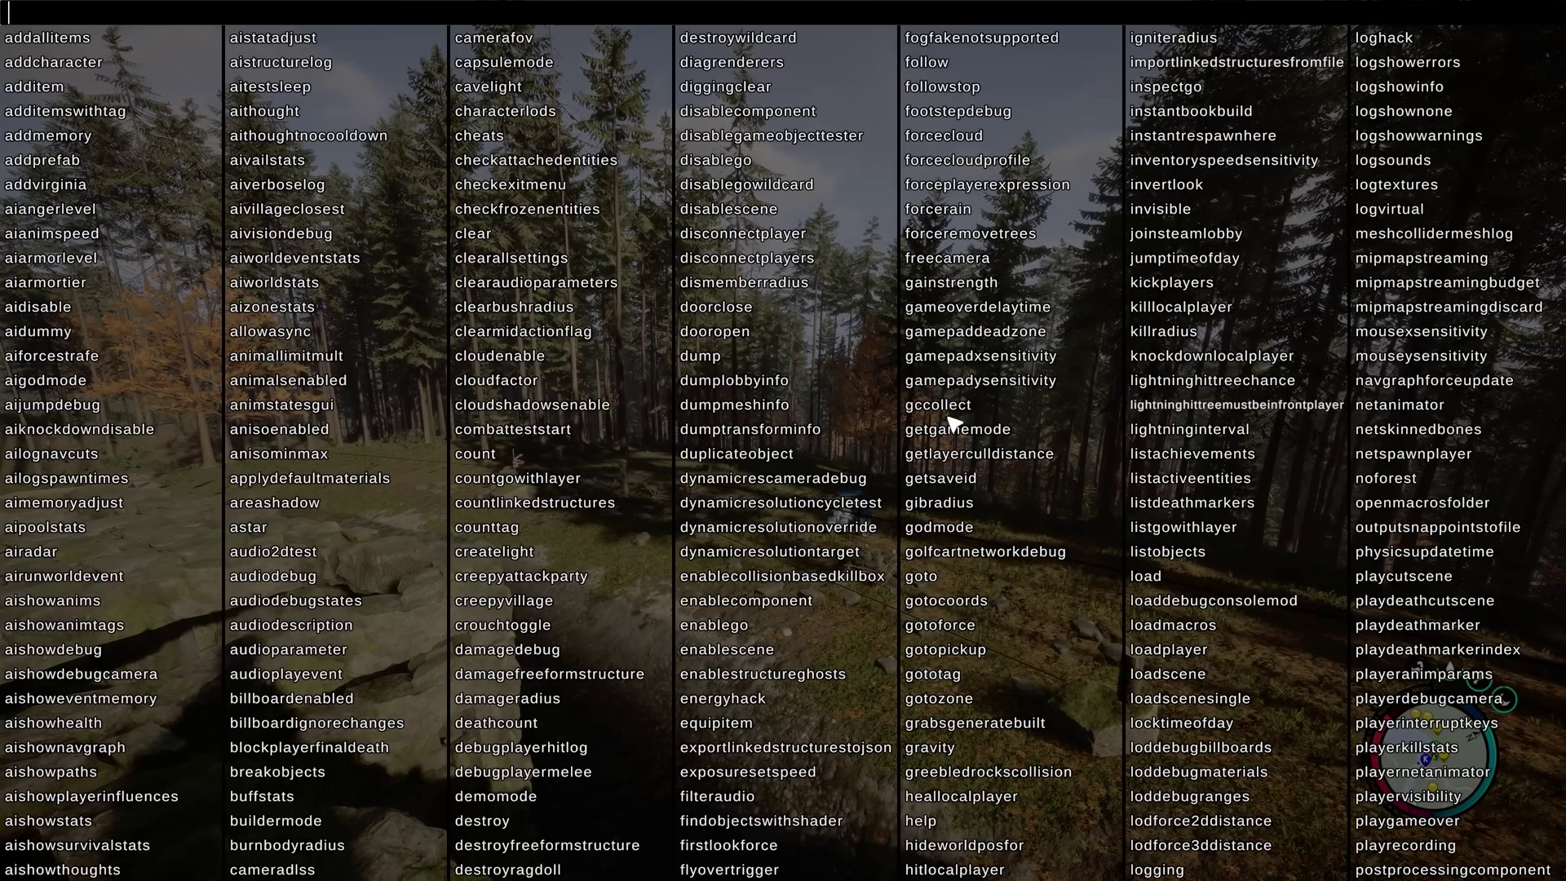
type("x")
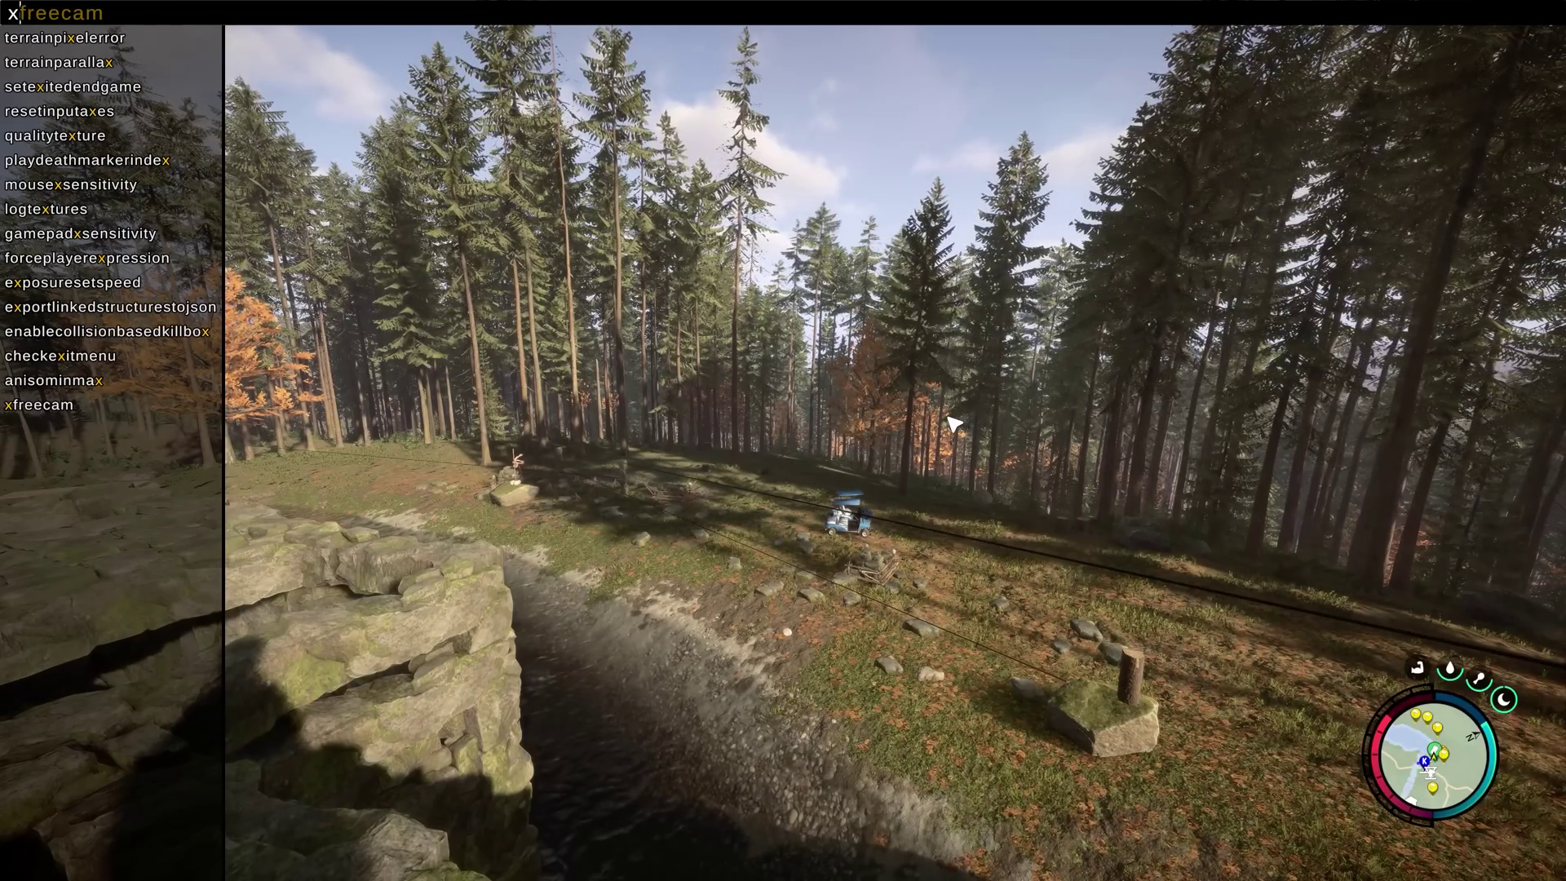
key("Tab")
key("Return")
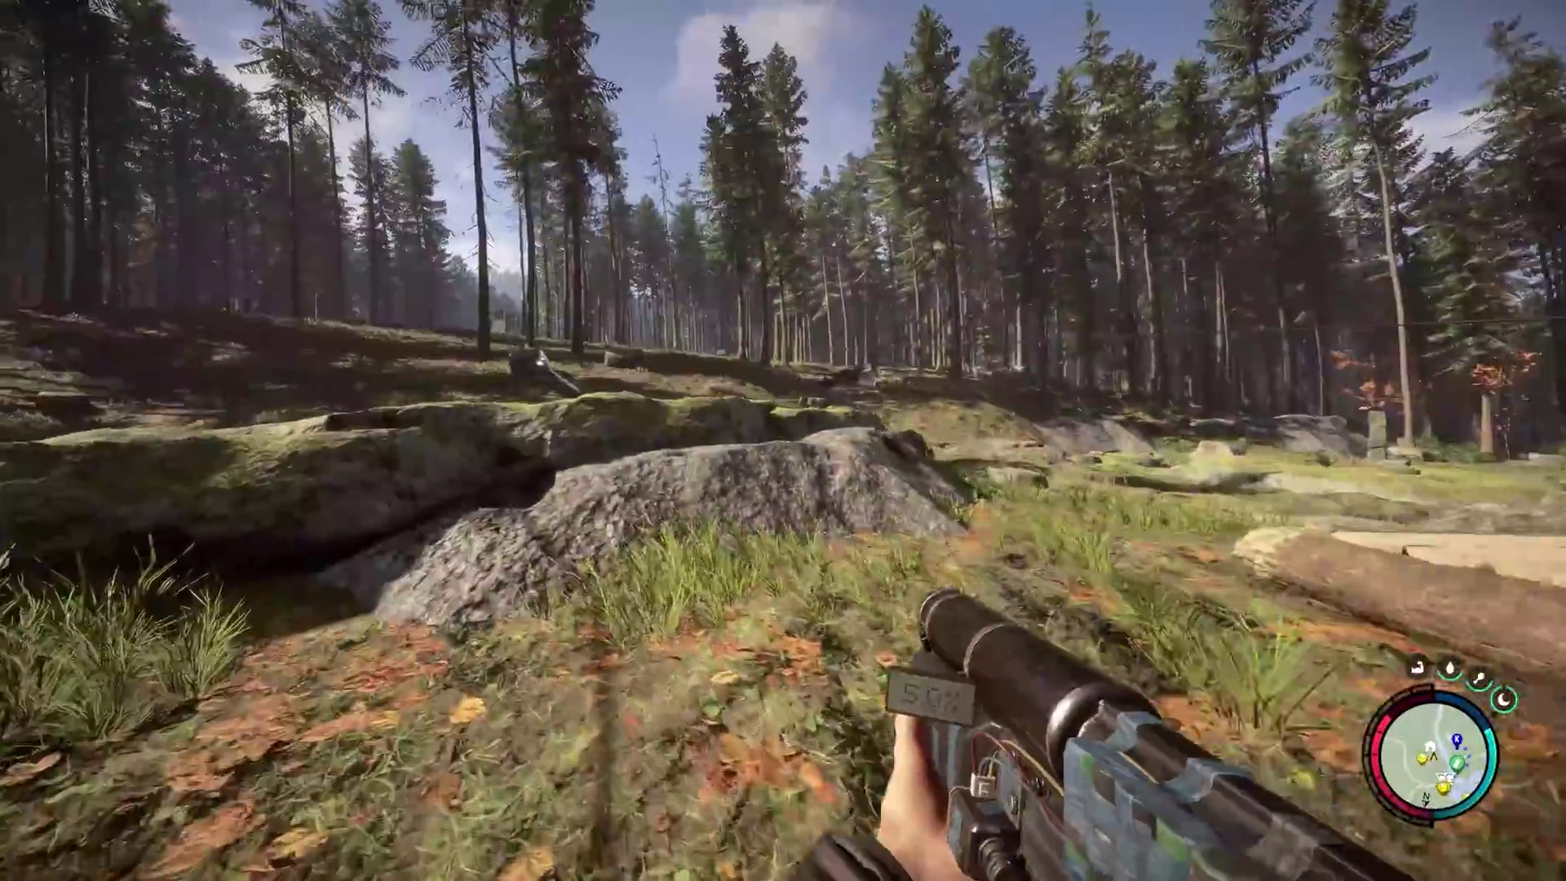
Step: Walk around the forest clearing with the rope gun to check the Zippy display at different aiming distances
key("w")
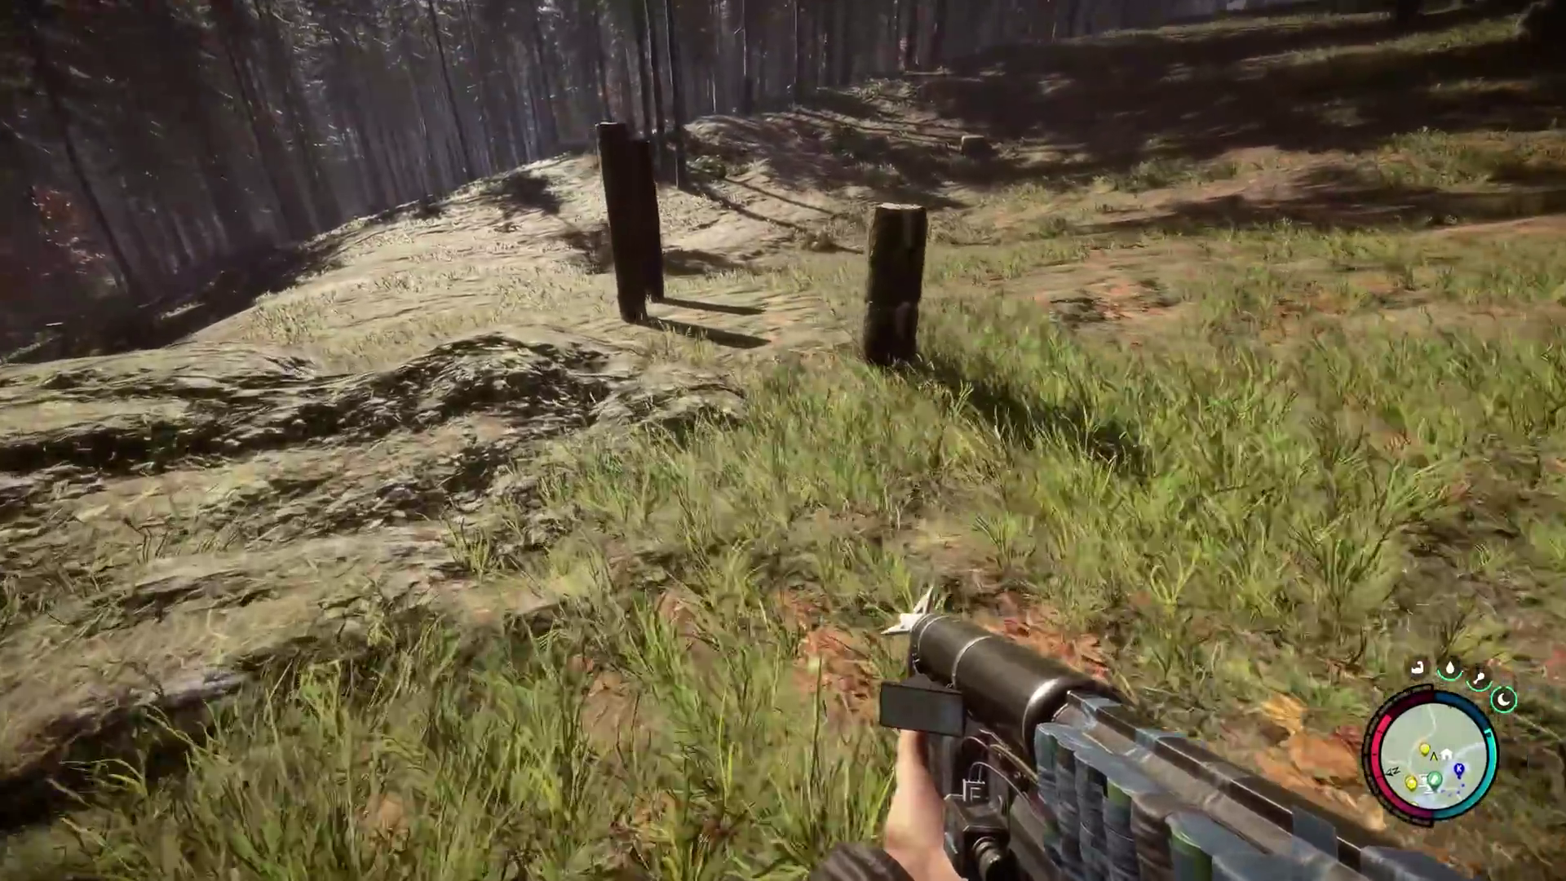
key("w")
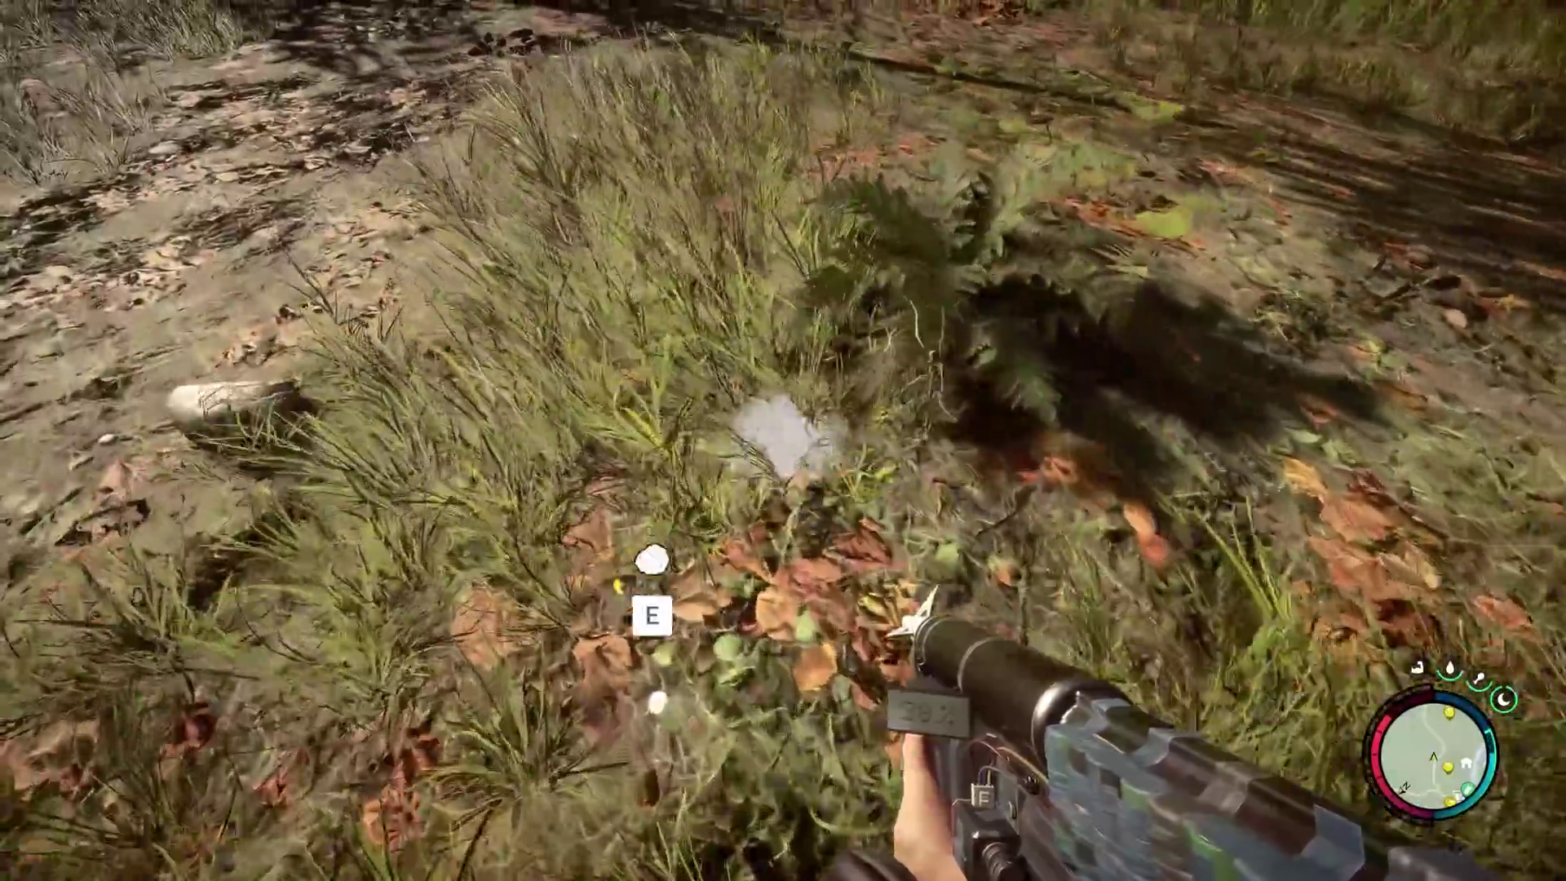
key("w")
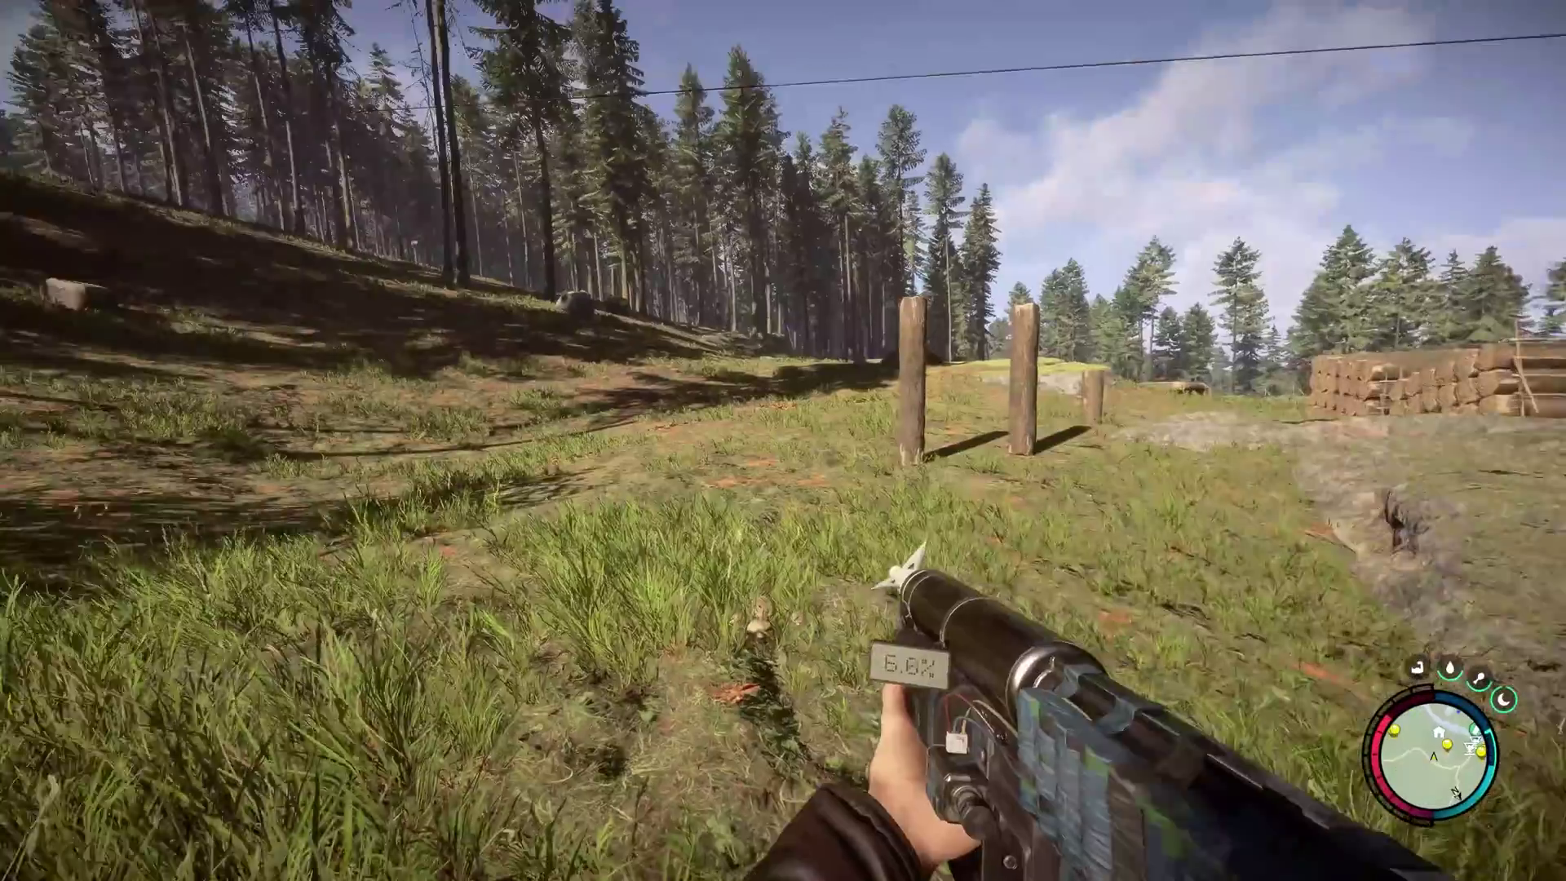
Step: Open the RedEffect adjustment overlay and examine its settings from color adjustments down to sun and grass
key("F1")
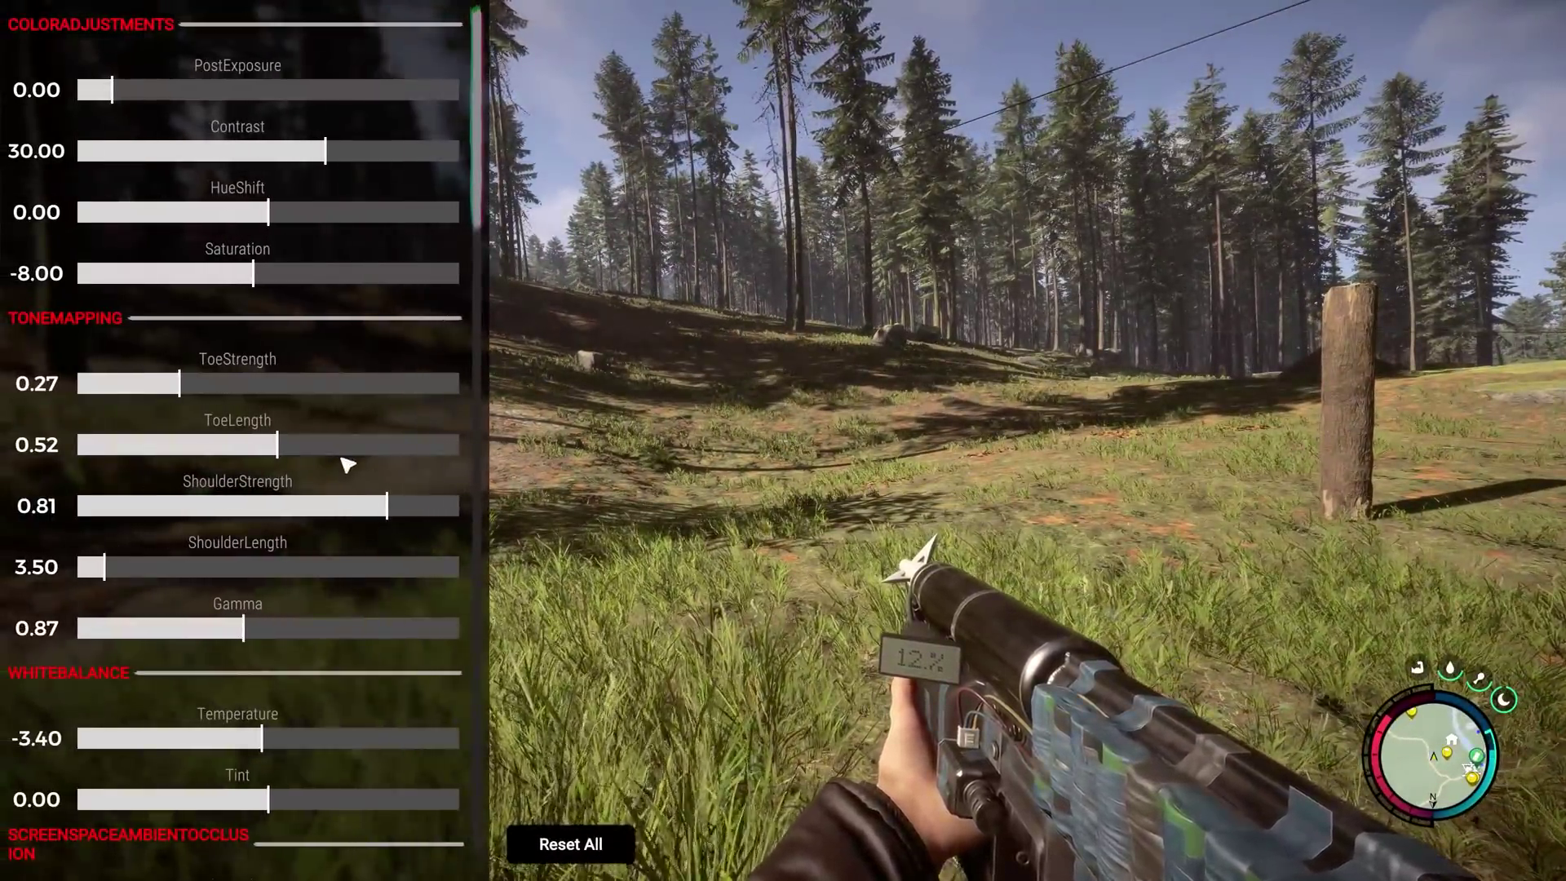
scroll(408, 190, "down", 1)
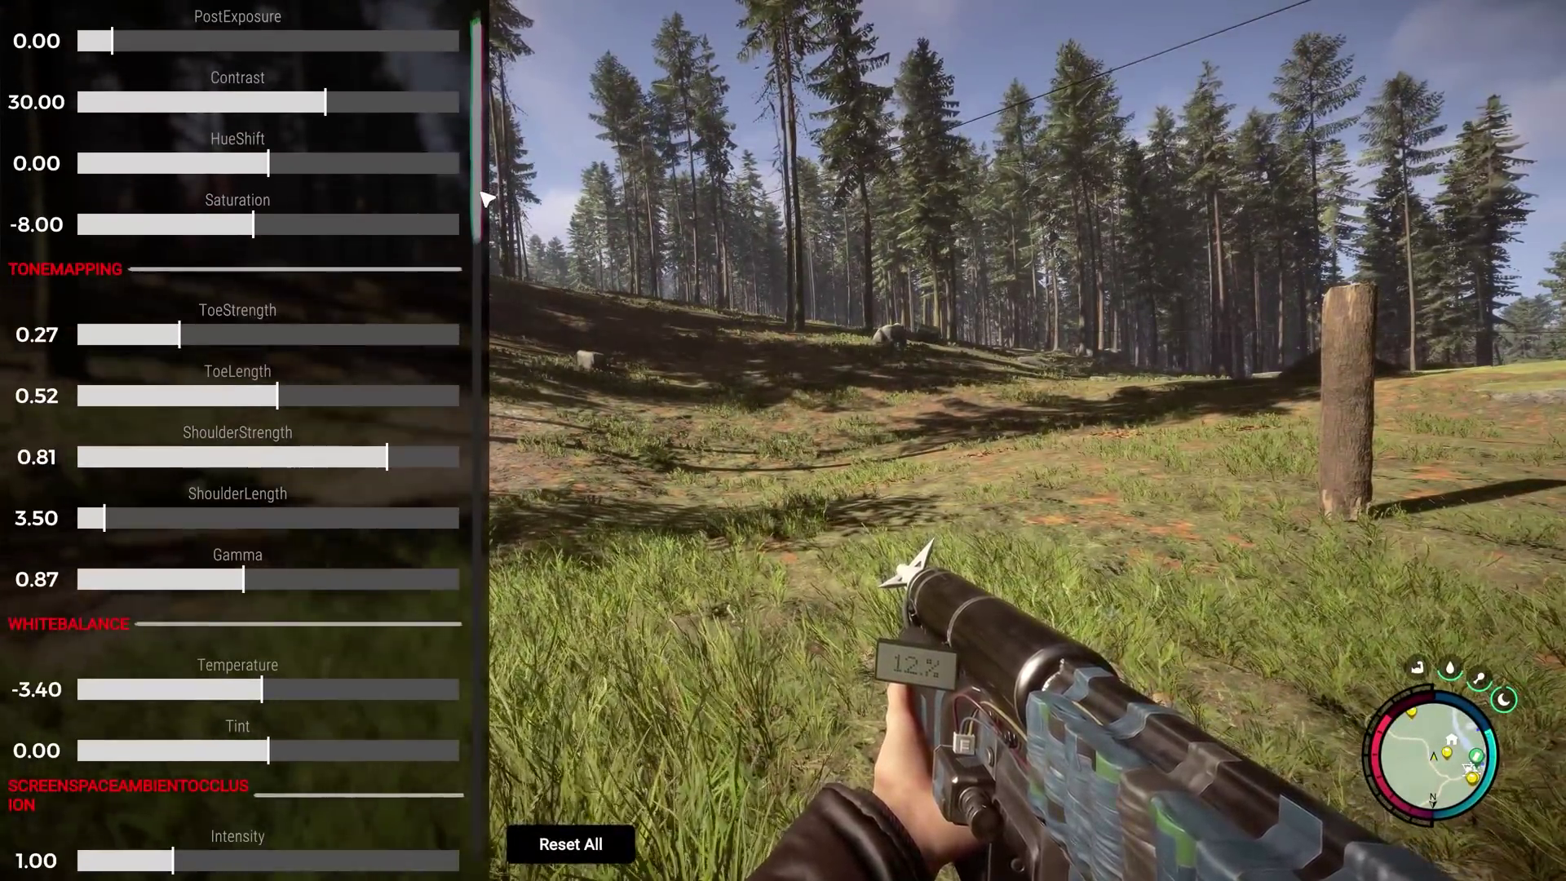
left_click_drag(487, 198, 432, 826)
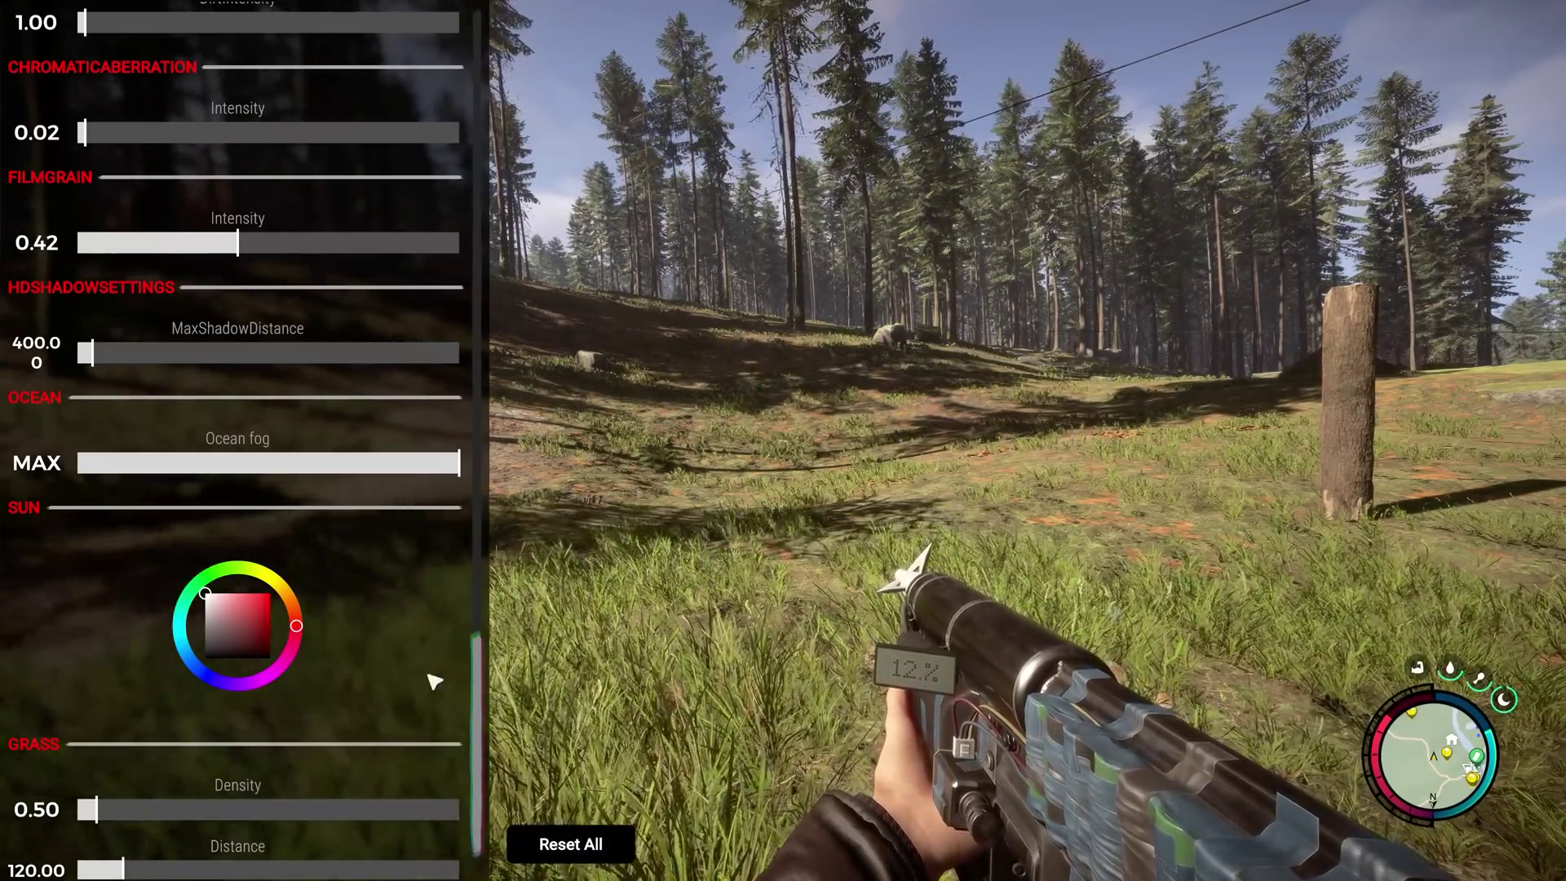
Step: Recheck the ocean fog, sun and grass settings in the RedEffect overlay and return to the beginning of its list
scroll(213, 496, "up", 1)
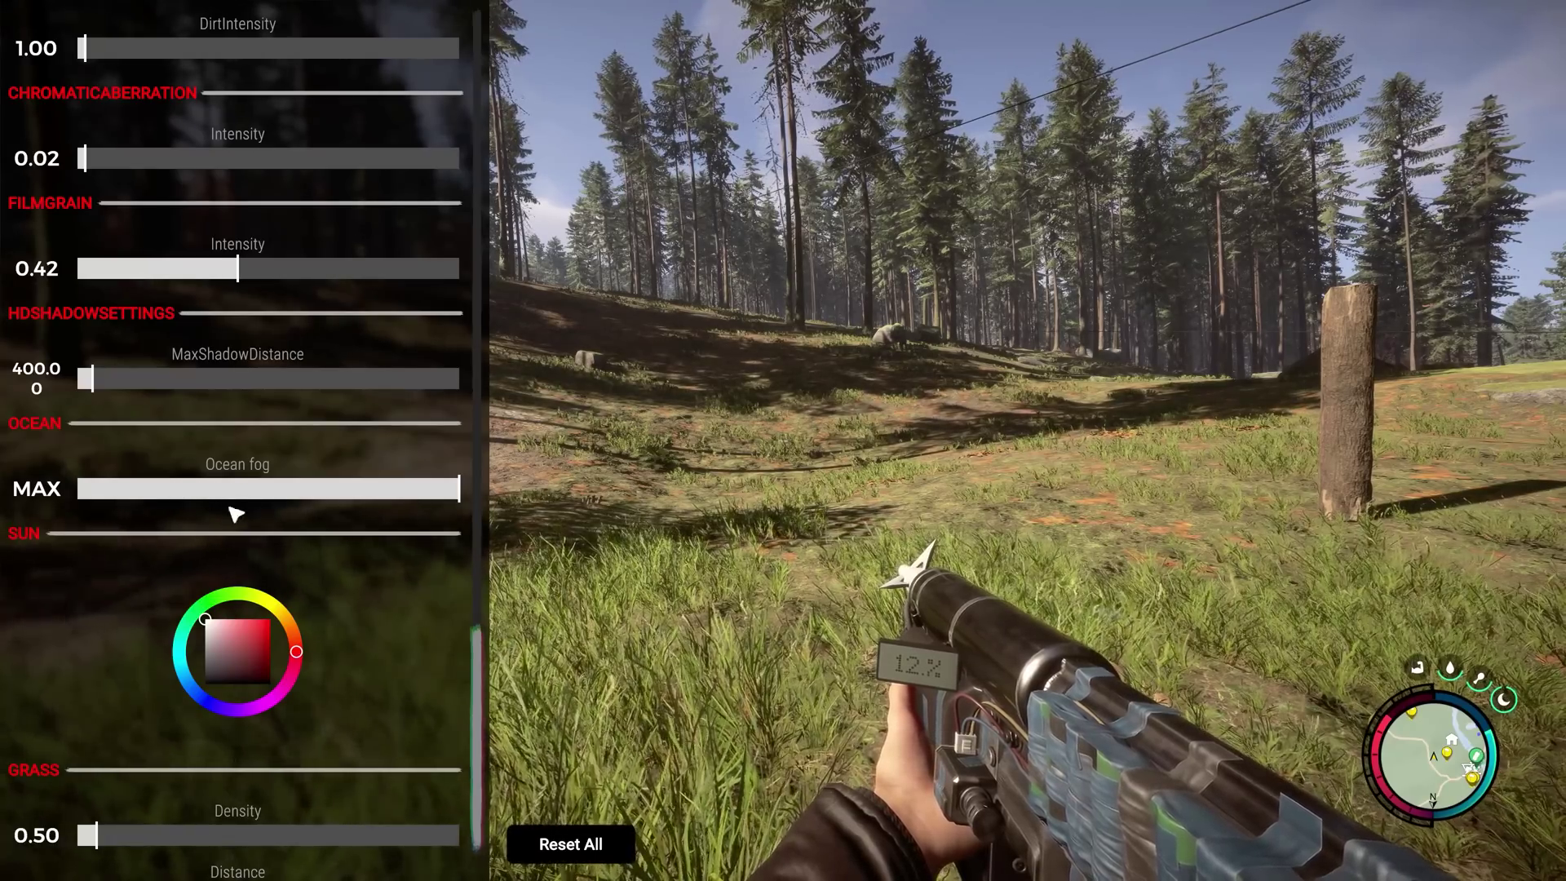
scroll(300, 597, "down", 1)
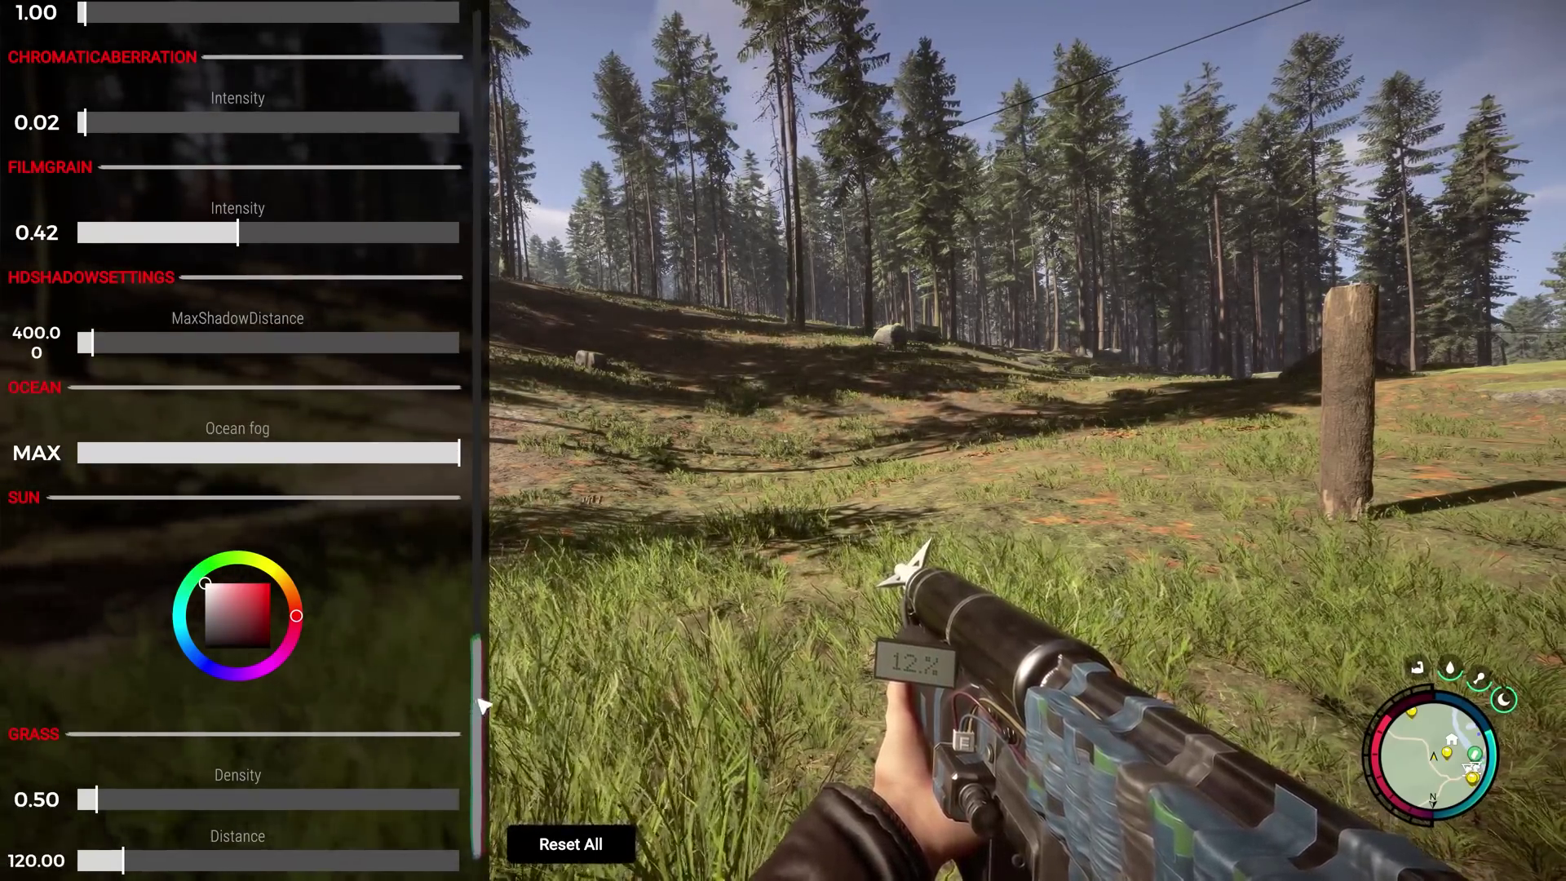
left_click_drag(481, 706, 486, 53)
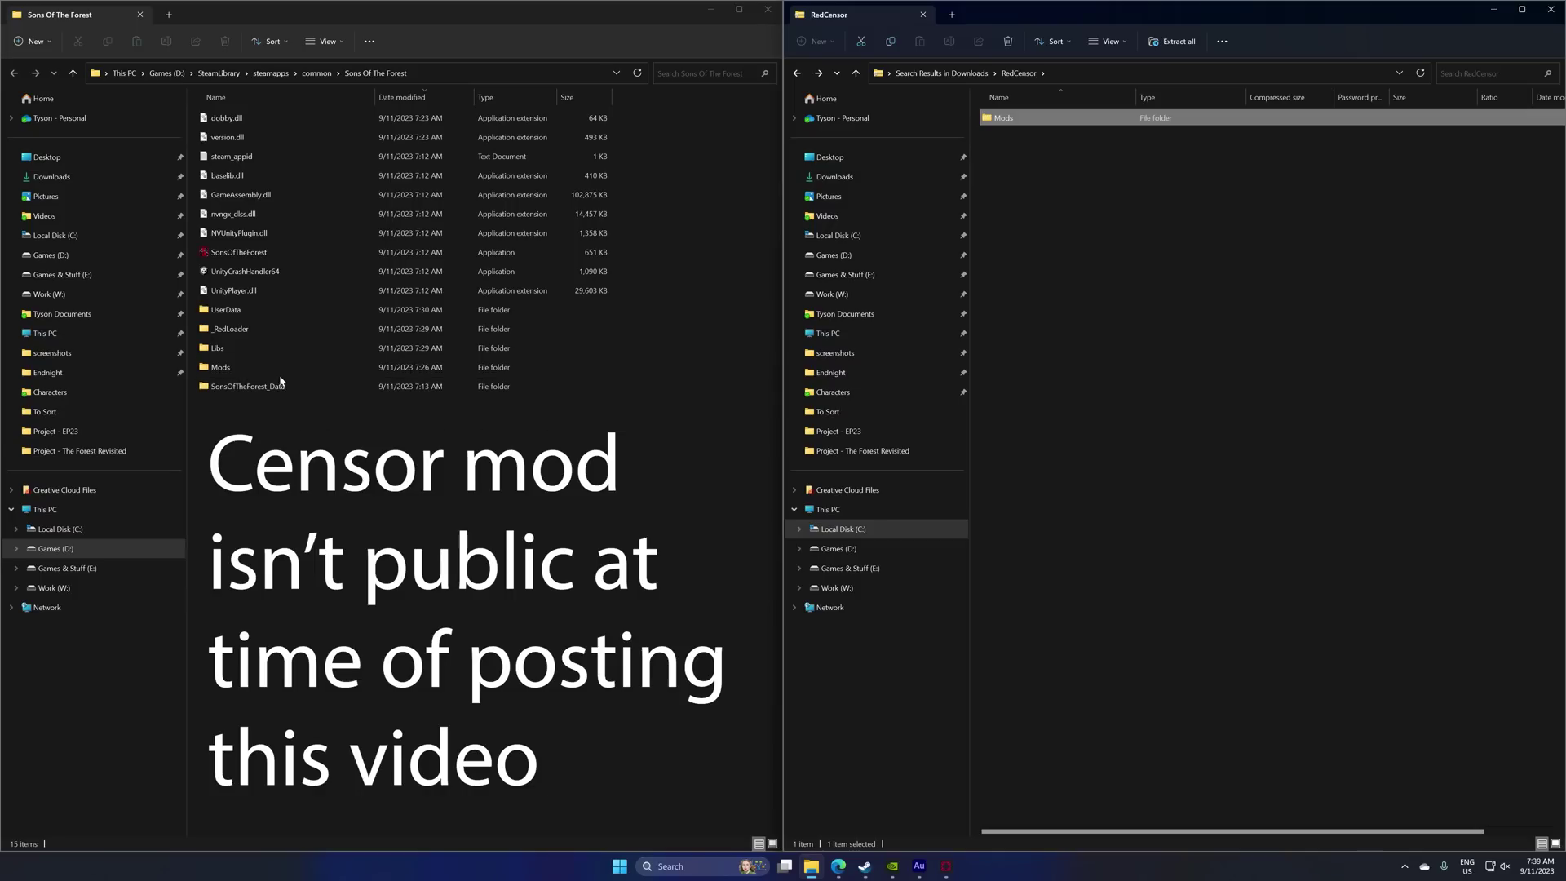
Step: In File Explorer, copy the RedCensor folder and RedCensor.dll from the downloaded archive's Mods folder into the Sons Of The Forest Mods folder
left_click(230, 374)
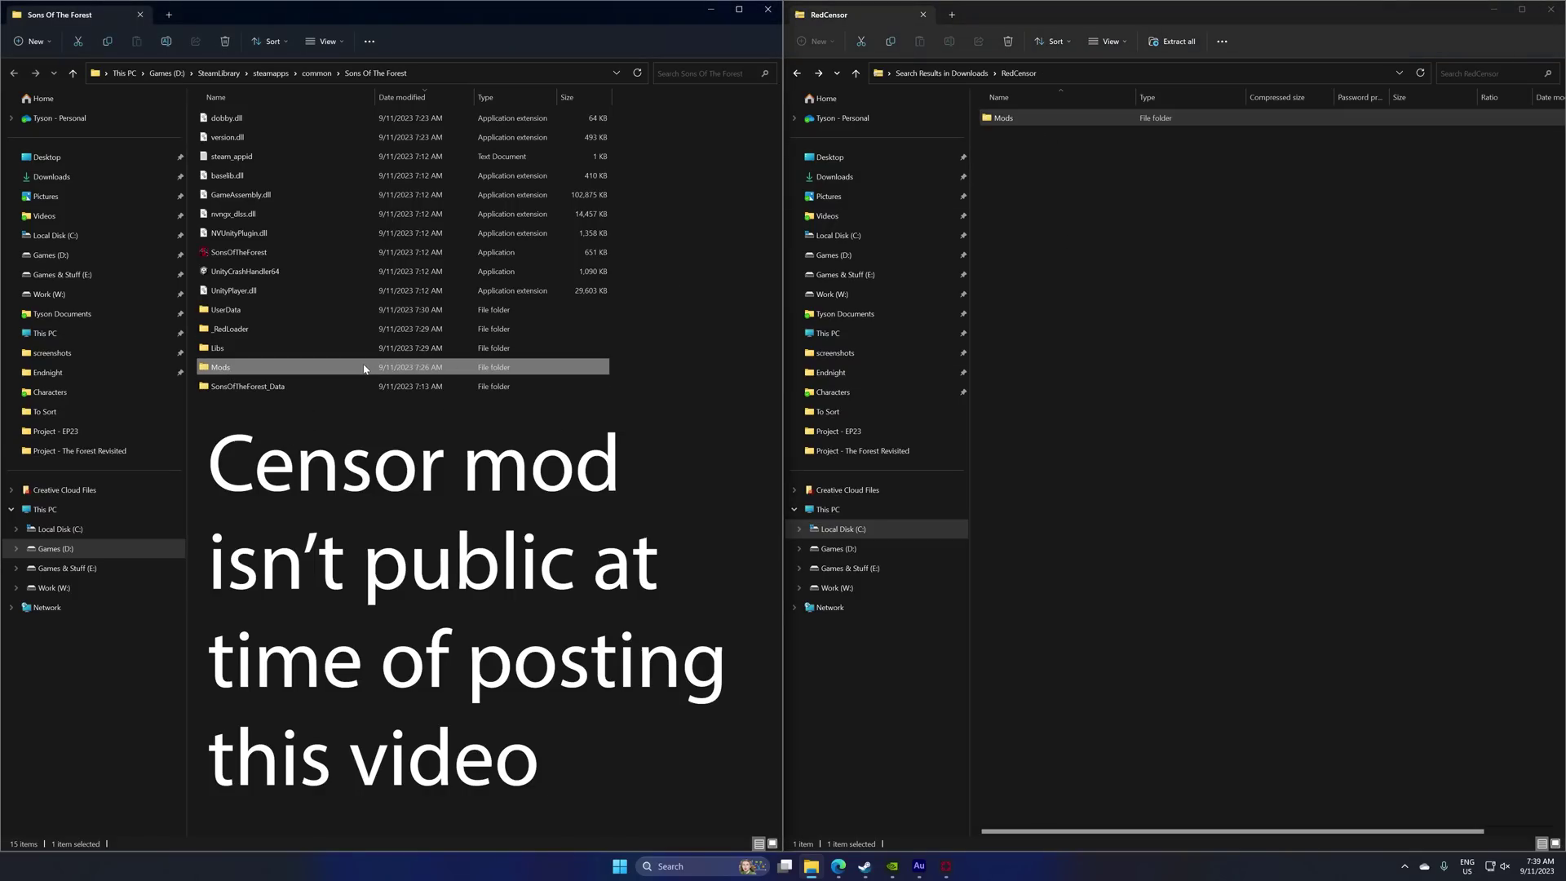
double_click(354, 367)
double_click(1003, 118)
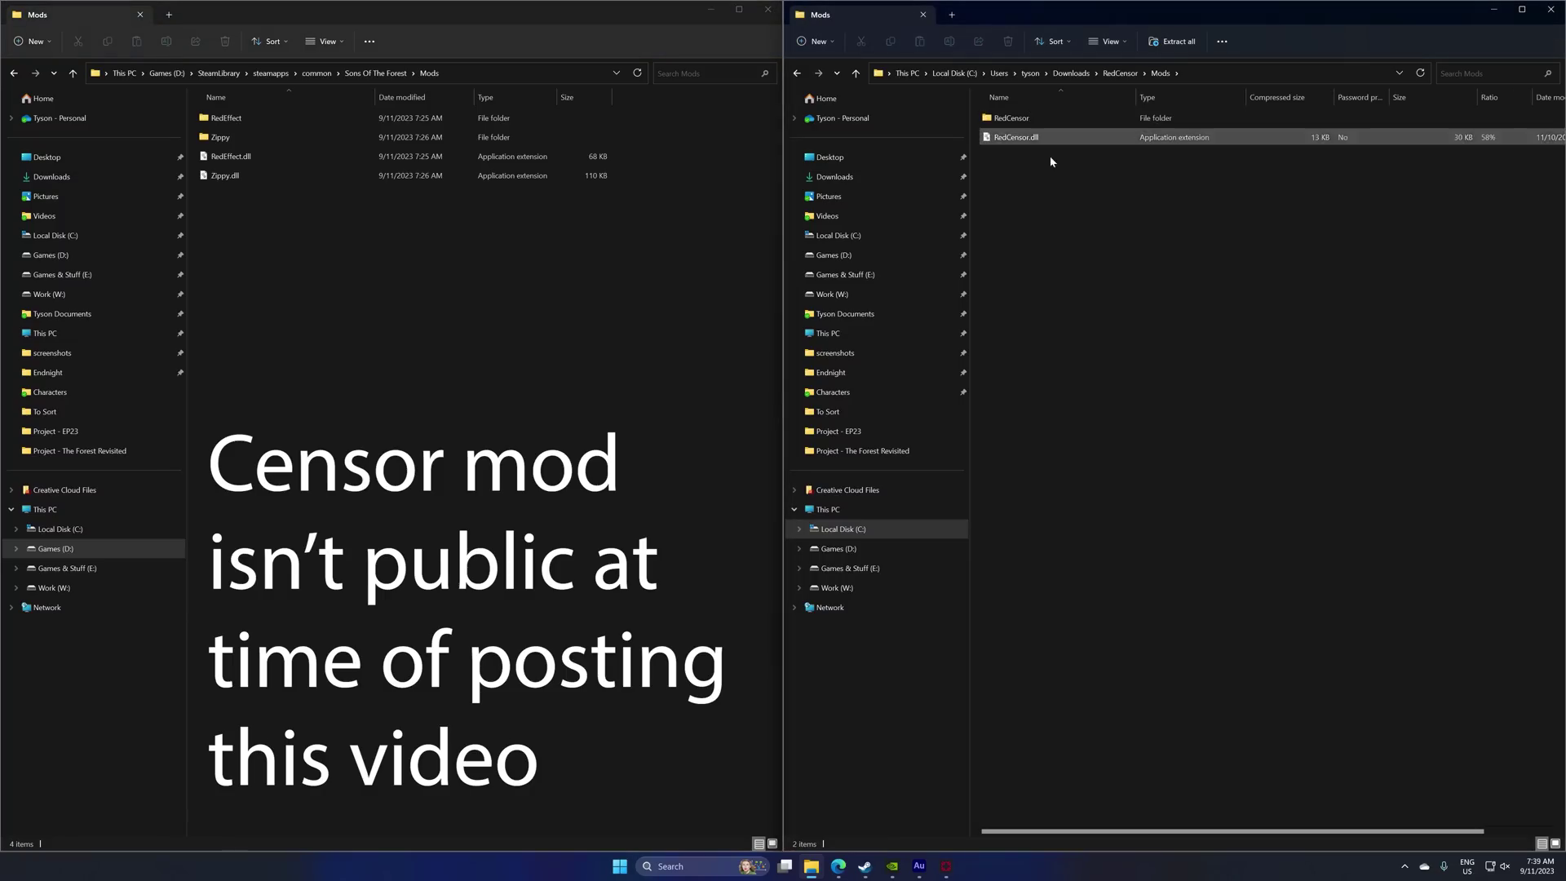
left_click_drag(1113, 212, 445, 330)
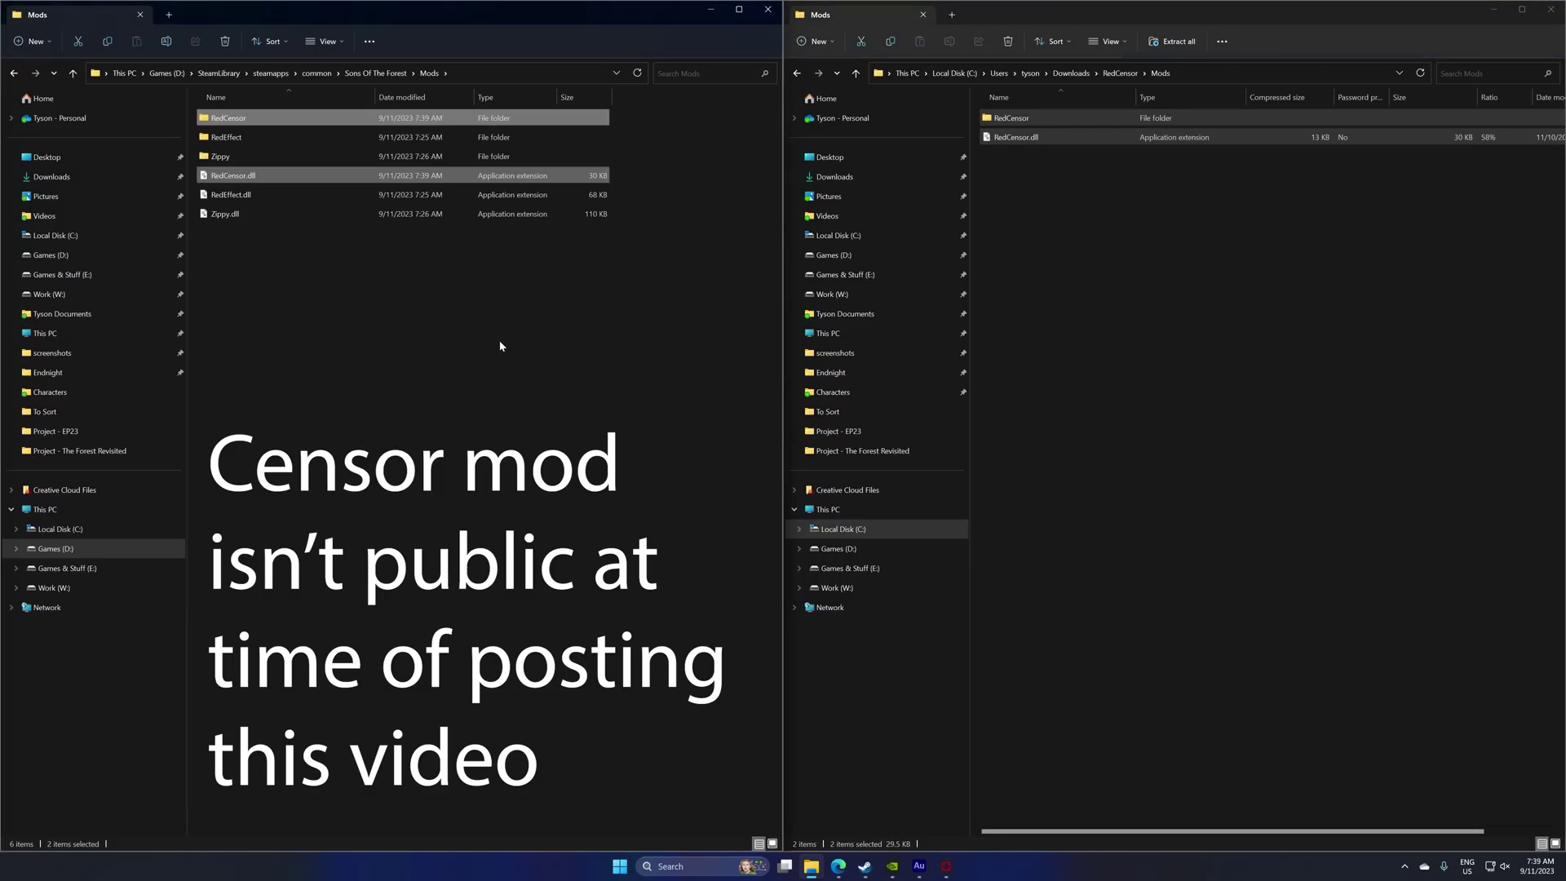